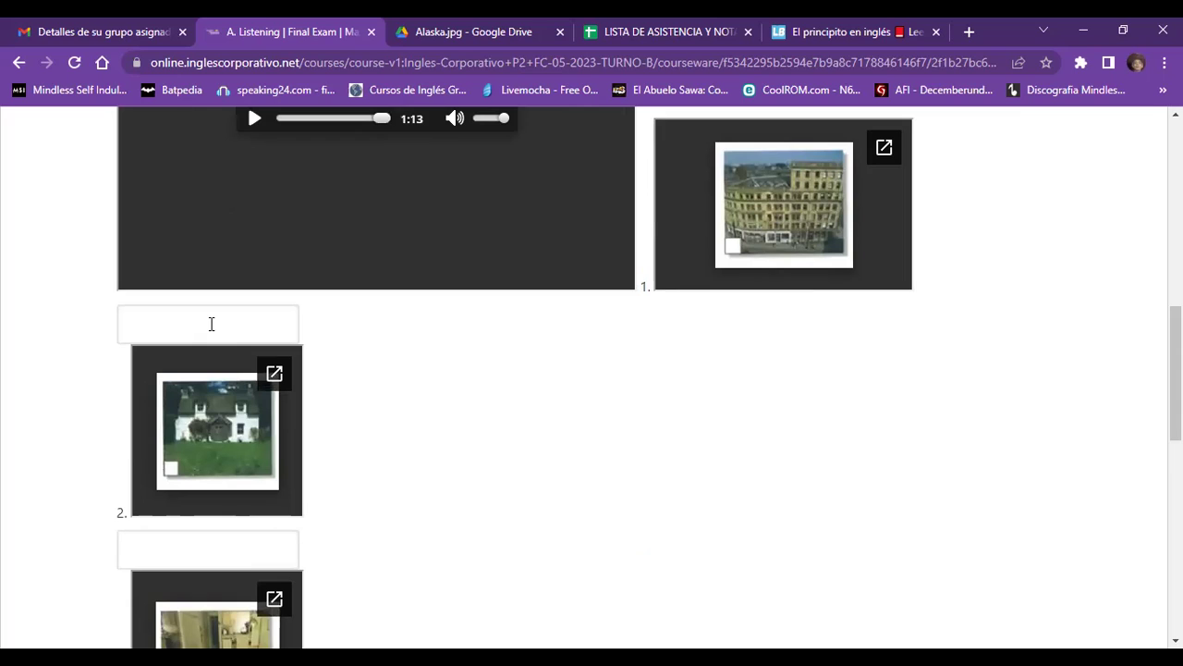
Answer the four listening pictures in order as three, four, two and one, and submit the exercise
click(211, 323)
click(222, 370)
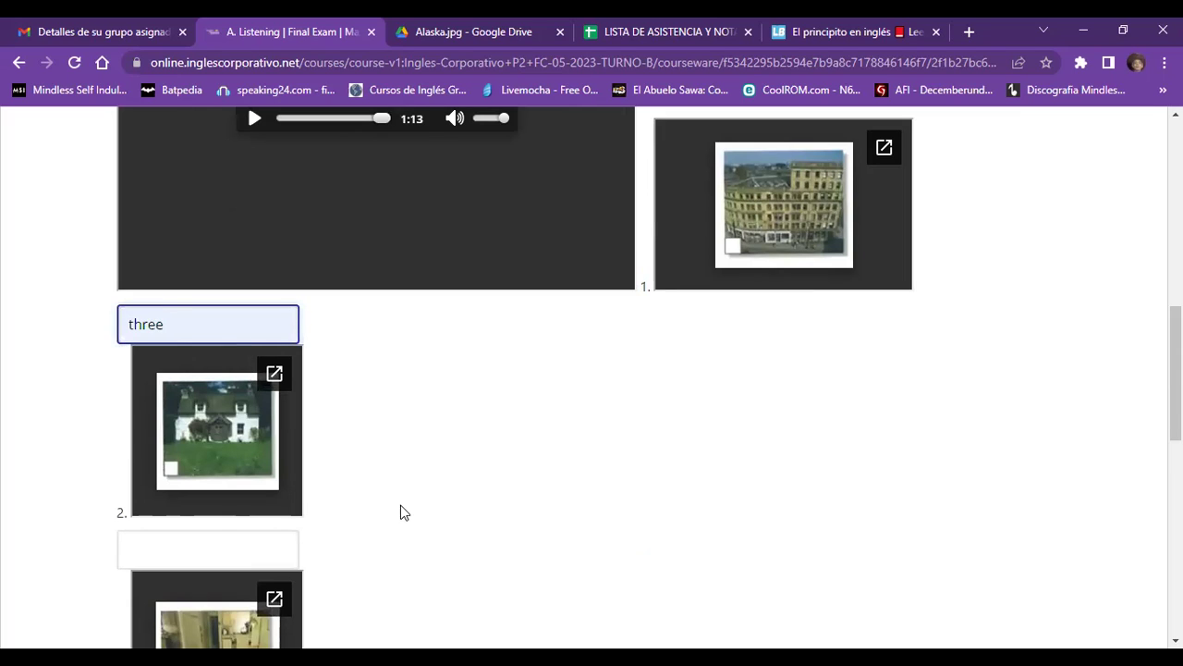
scroll(277, 490, down, 1)
click(165, 454)
click(215, 494)
scroll(566, 416, down, 7)
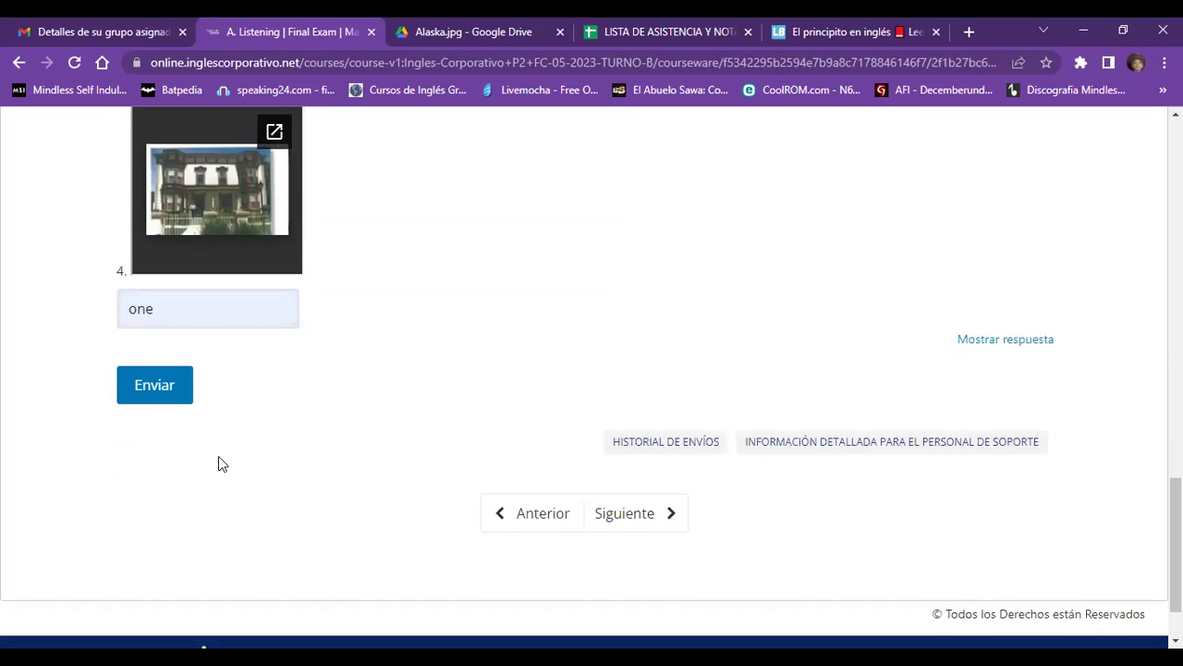
click(172, 386)
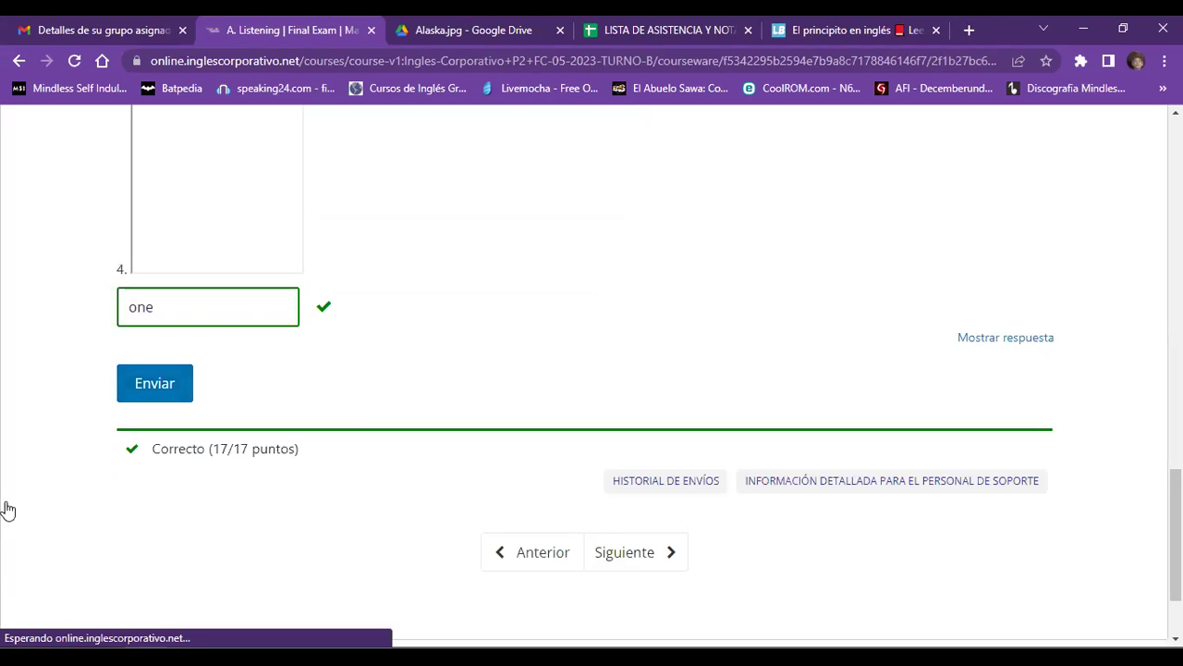
Review the graded listening answers and open the exam exercise "B.Complete the conversation"
scroll(608, 243, up, 5)
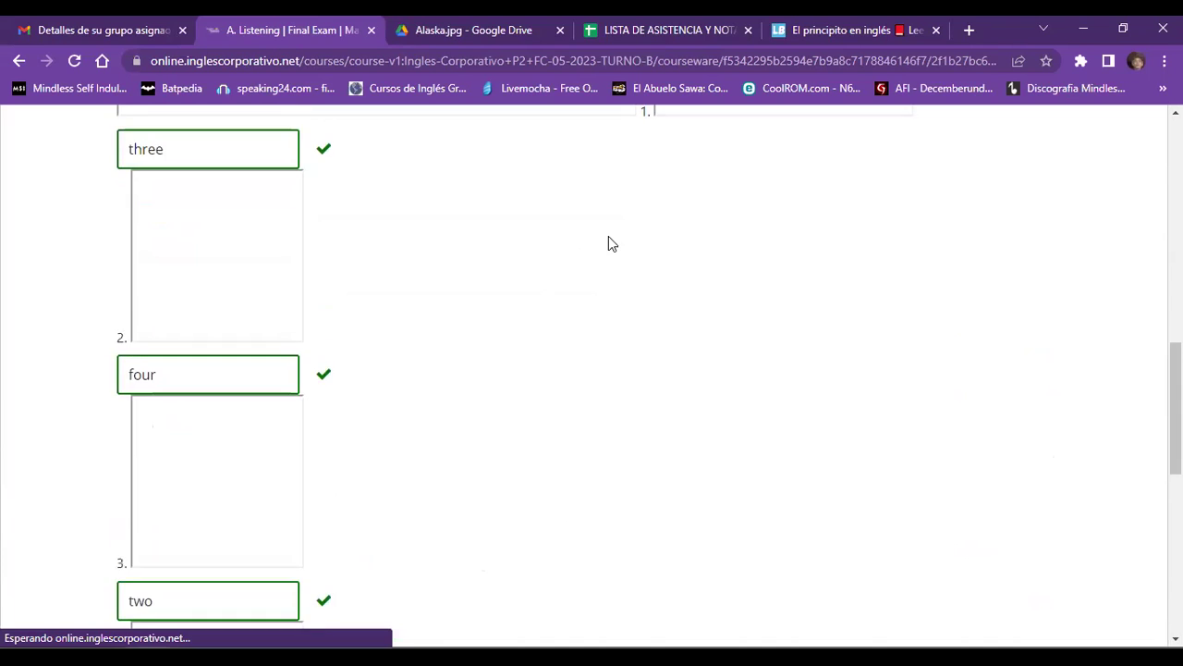
scroll(608, 243, up, 4)
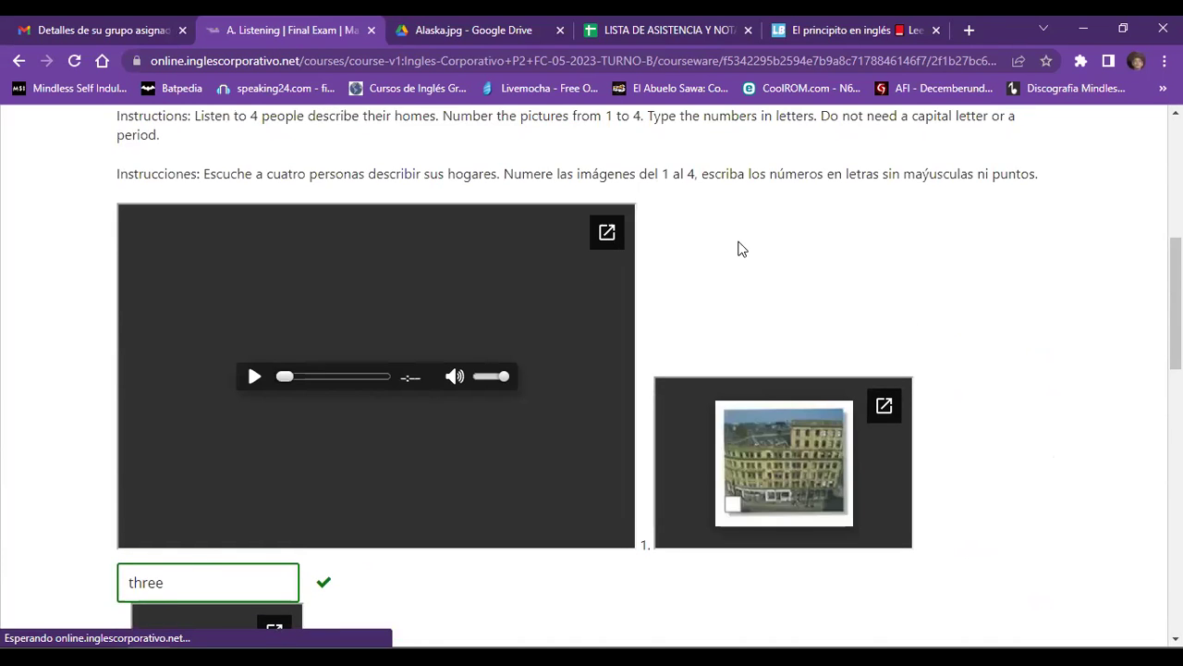
scroll(738, 249, up, 6)
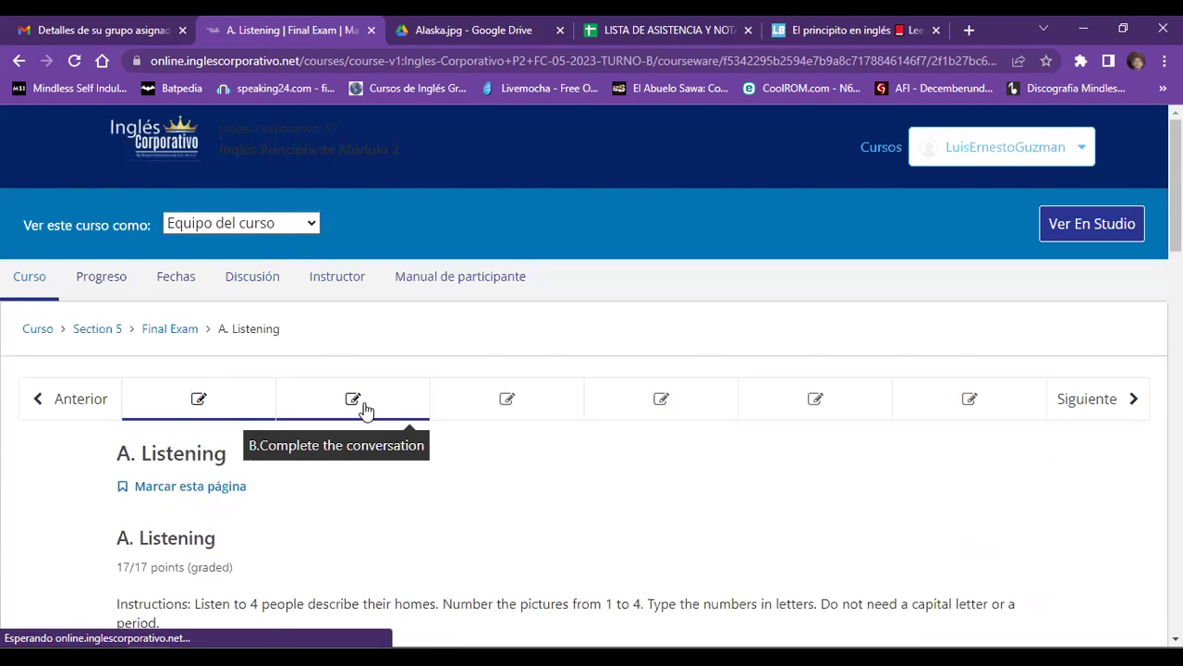
scroll(251, 318, down, 5)
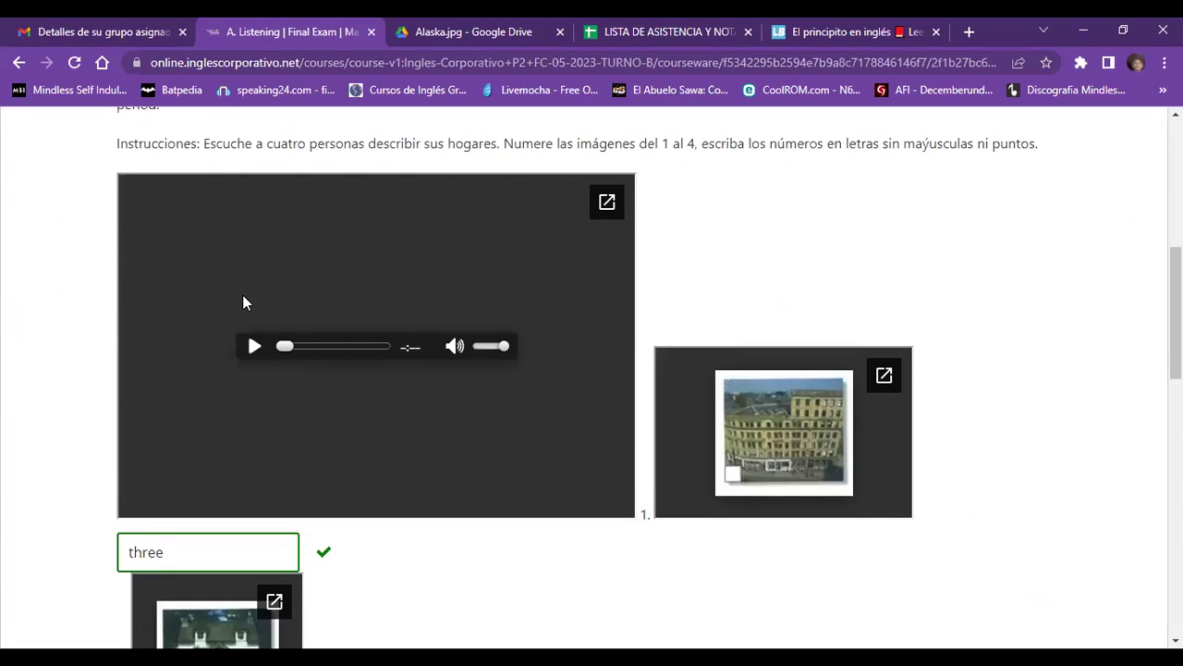
scroll(243, 303, down, 1)
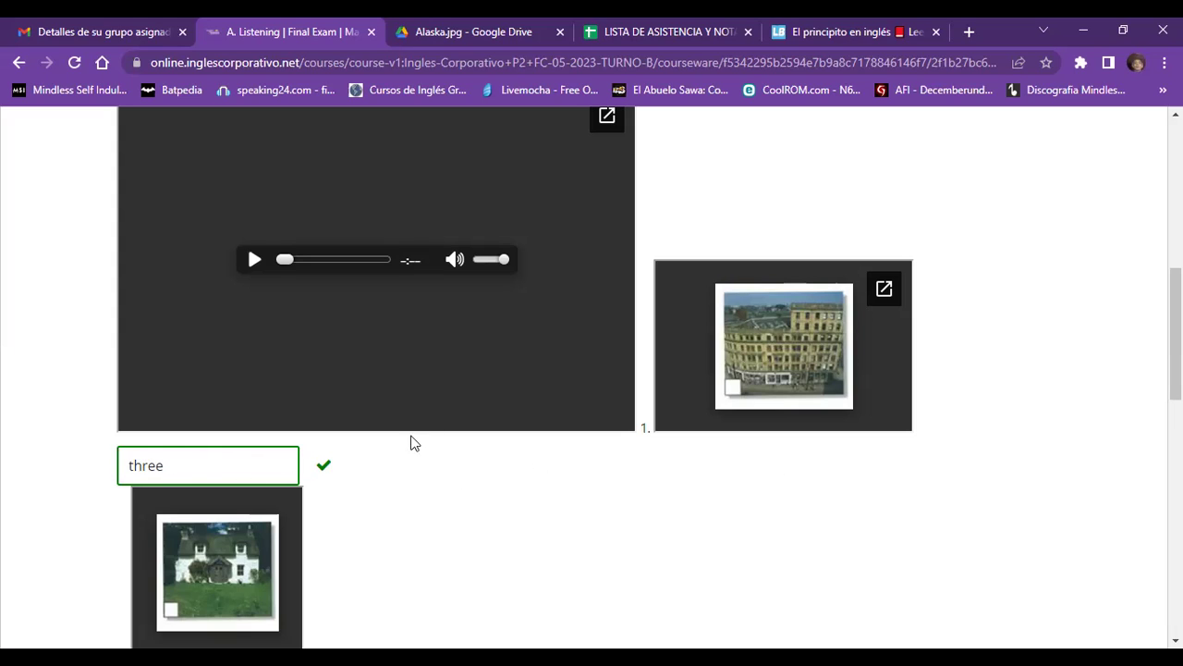
scroll(435, 406, up, 10)
click(365, 314)
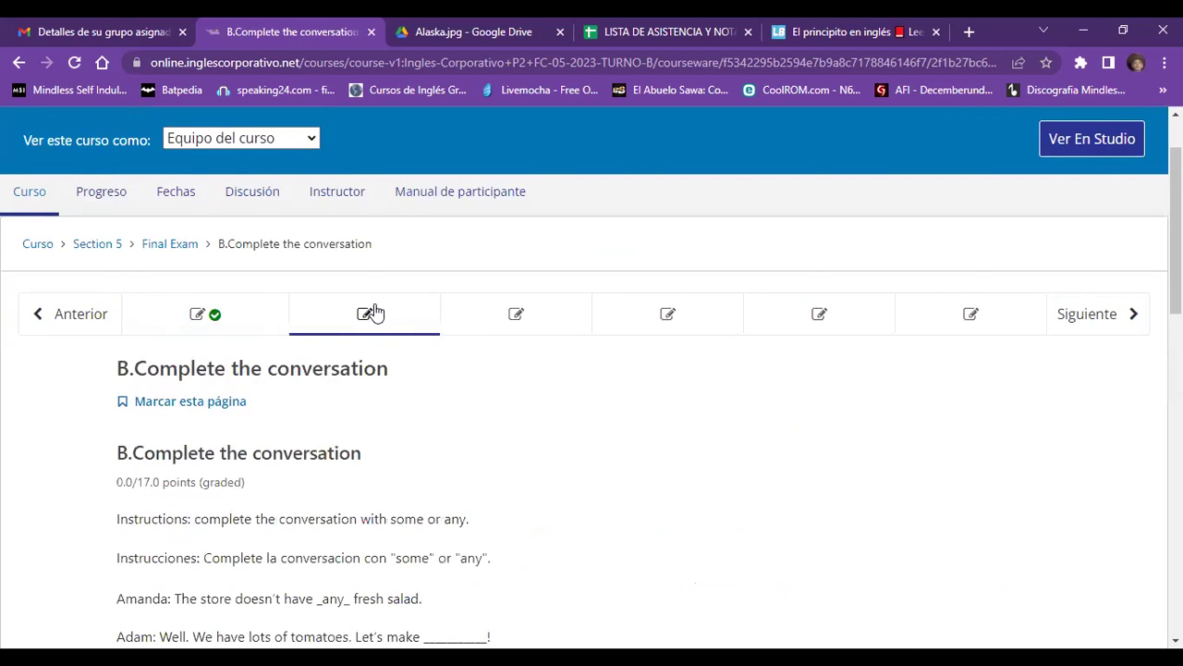
Complete the first three conversation blanks: "some" for the tomatoes line, "any" for the lemon question and "some" for the need-to-buy line
scroll(374, 312, down, 1)
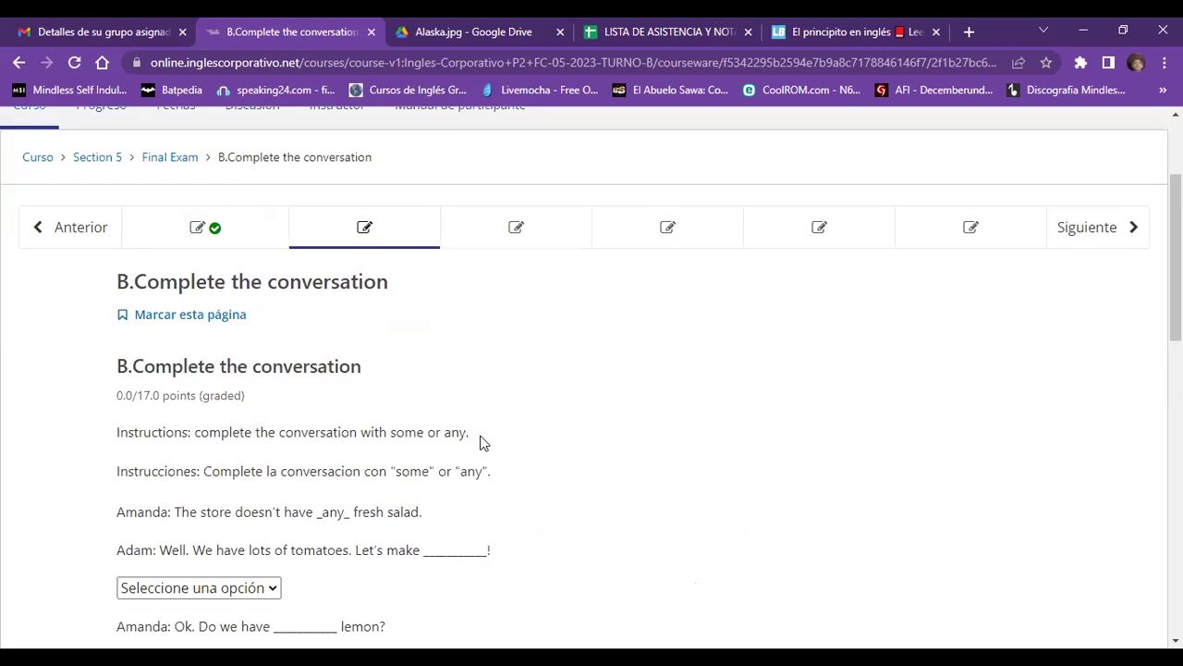
scroll(582, 448, down, 2)
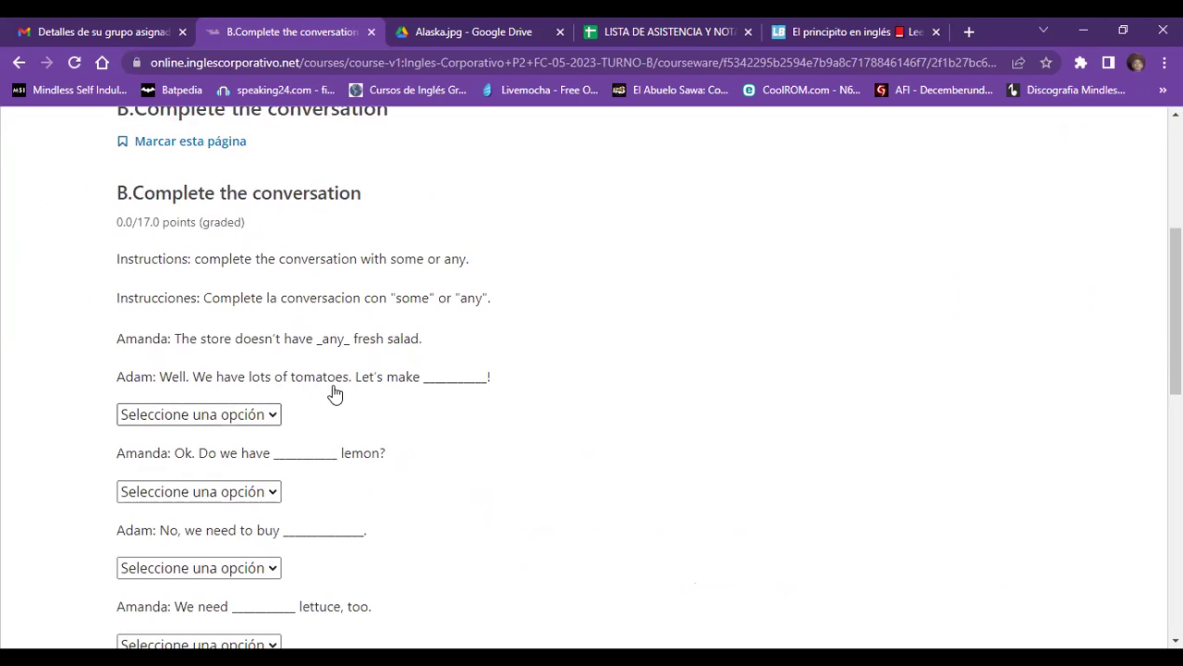
click(249, 419)
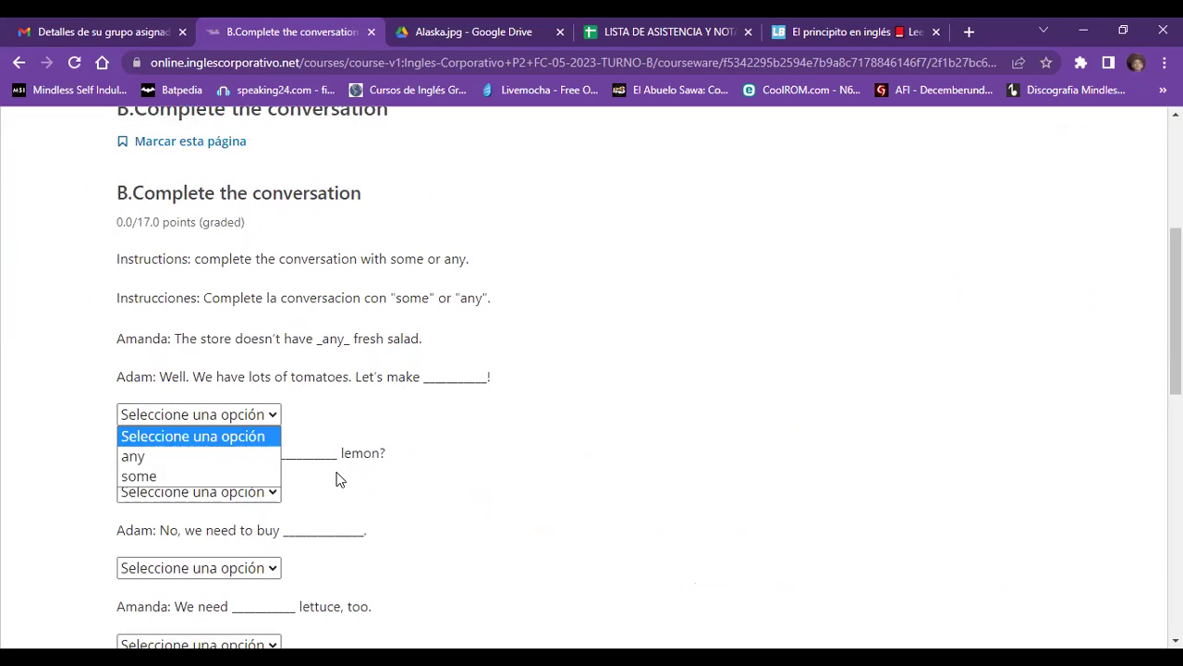
click(243, 477)
scroll(491, 454, down, 1)
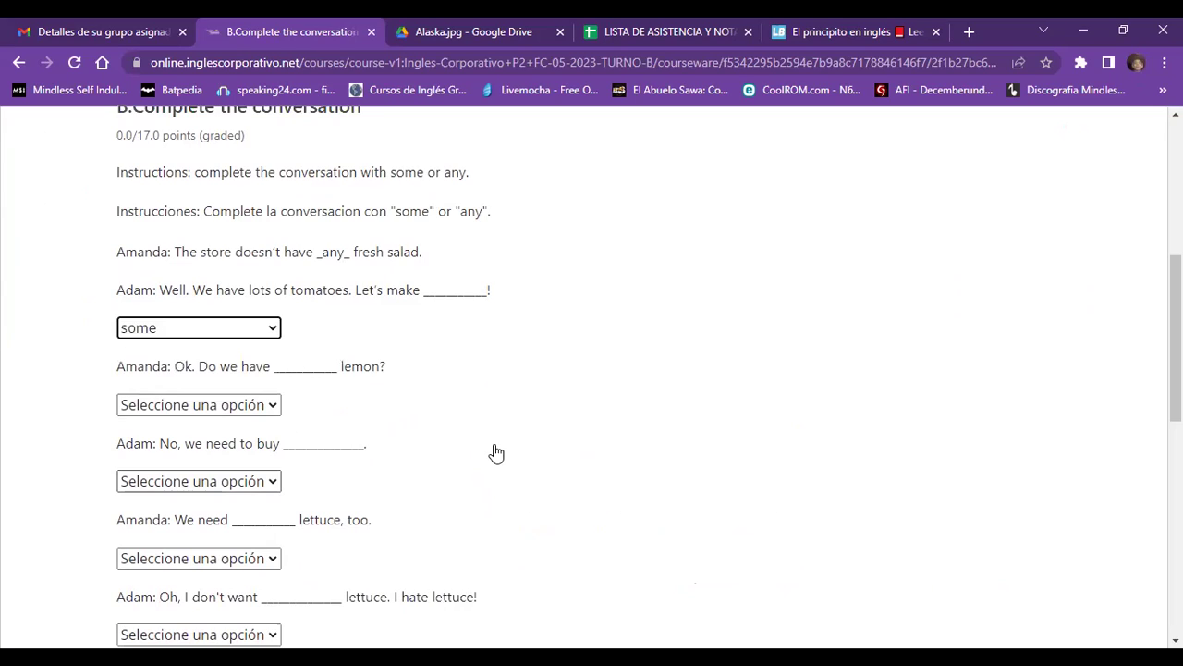
click(268, 409)
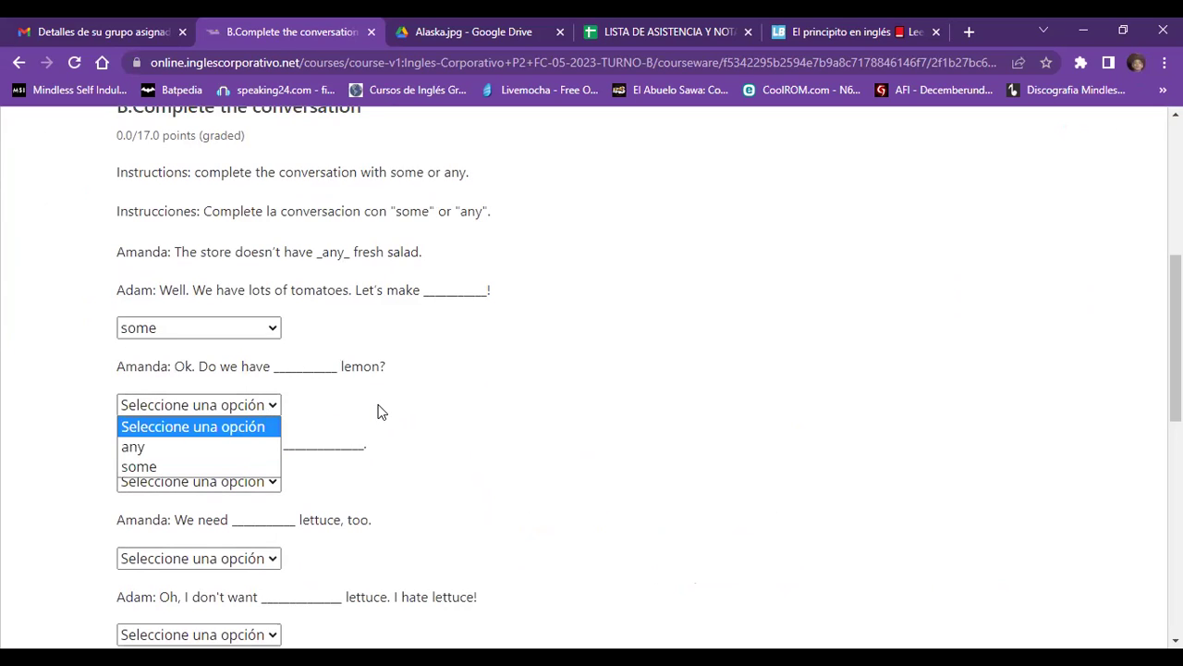
click(258, 448)
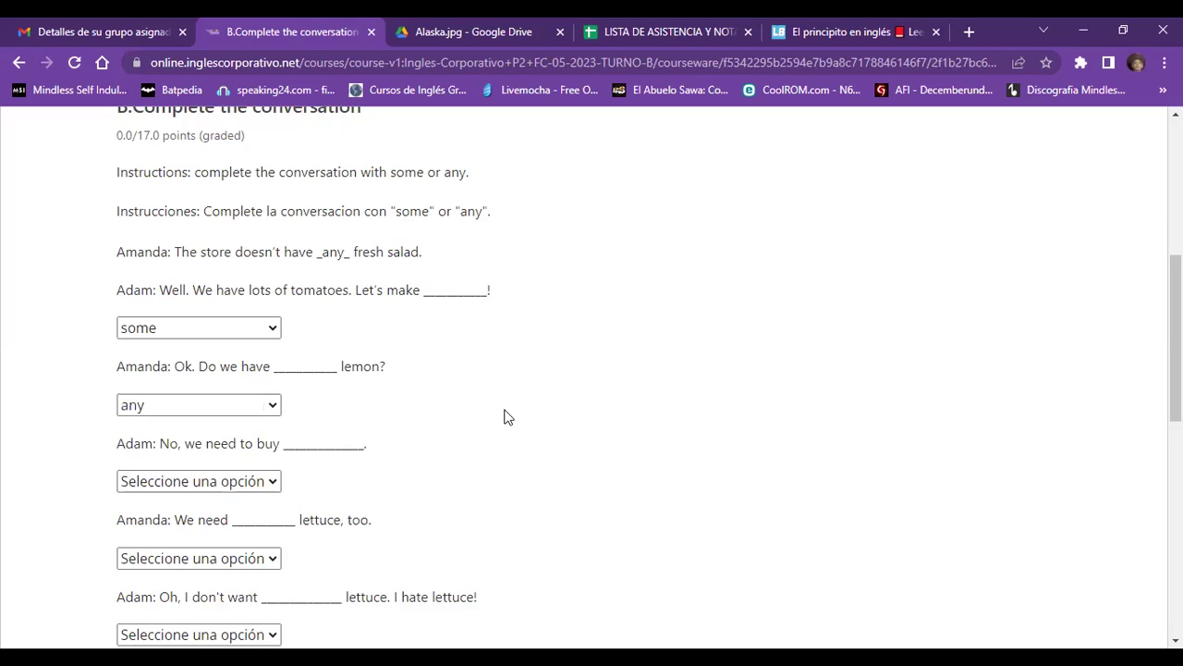
click(251, 484)
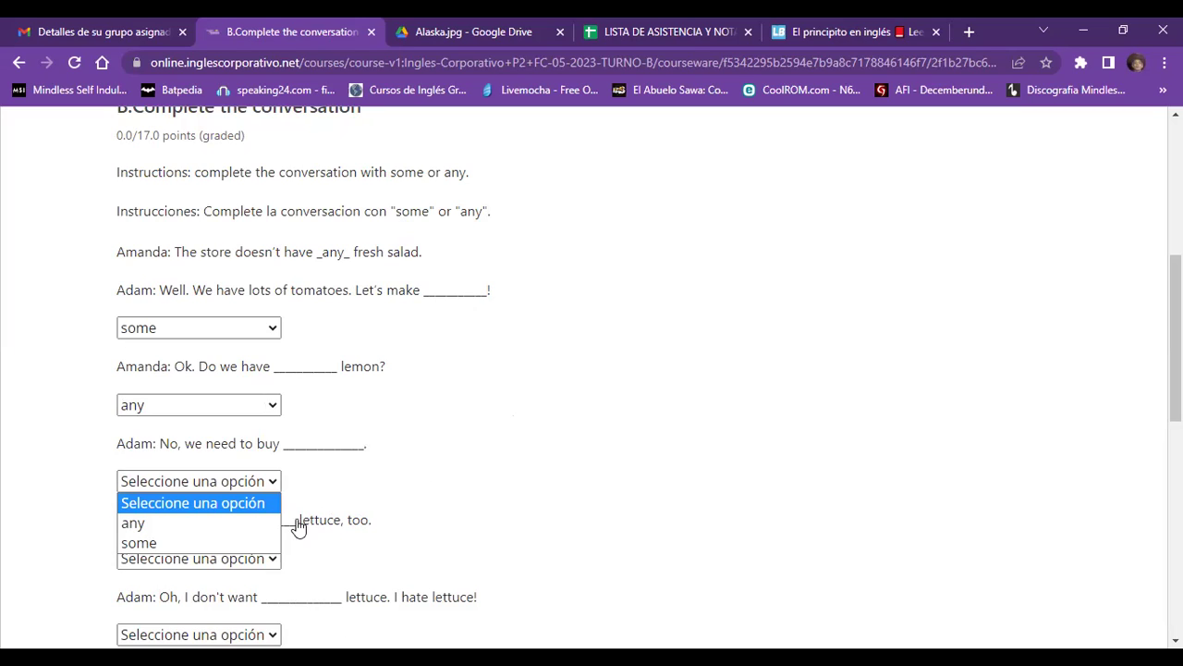
click(237, 543)
Complete the two lettuce lines with "some" for "We need" and "any" for "I don't want"
scroll(430, 476, down, 3)
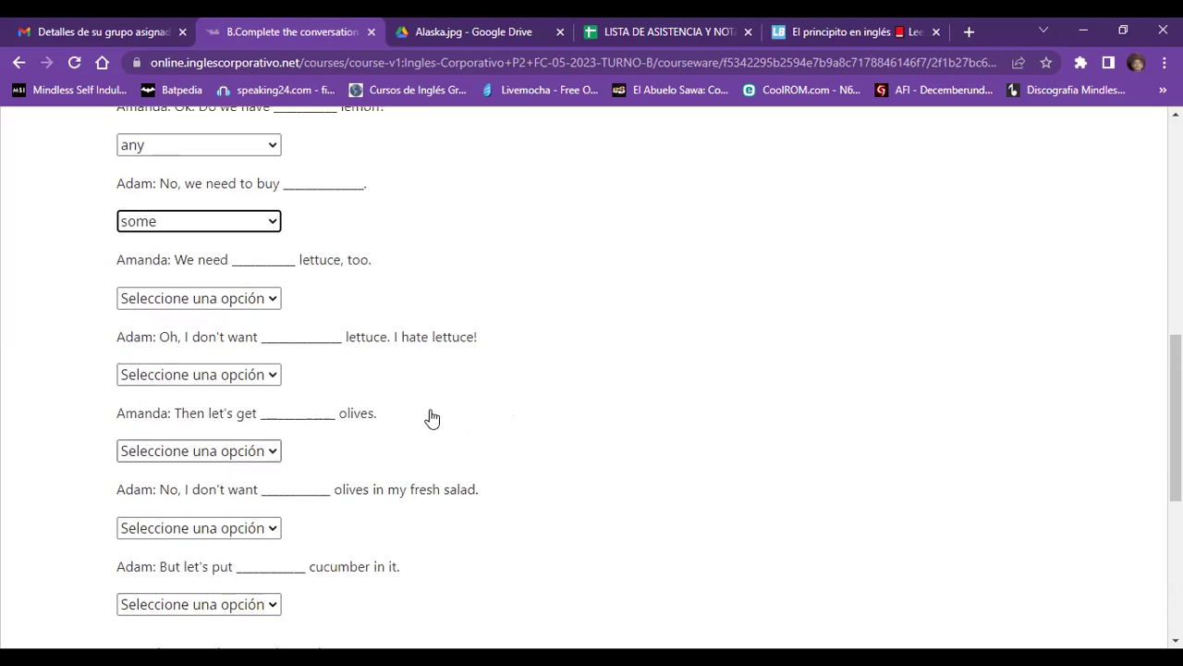
scroll(430, 418, down, 1)
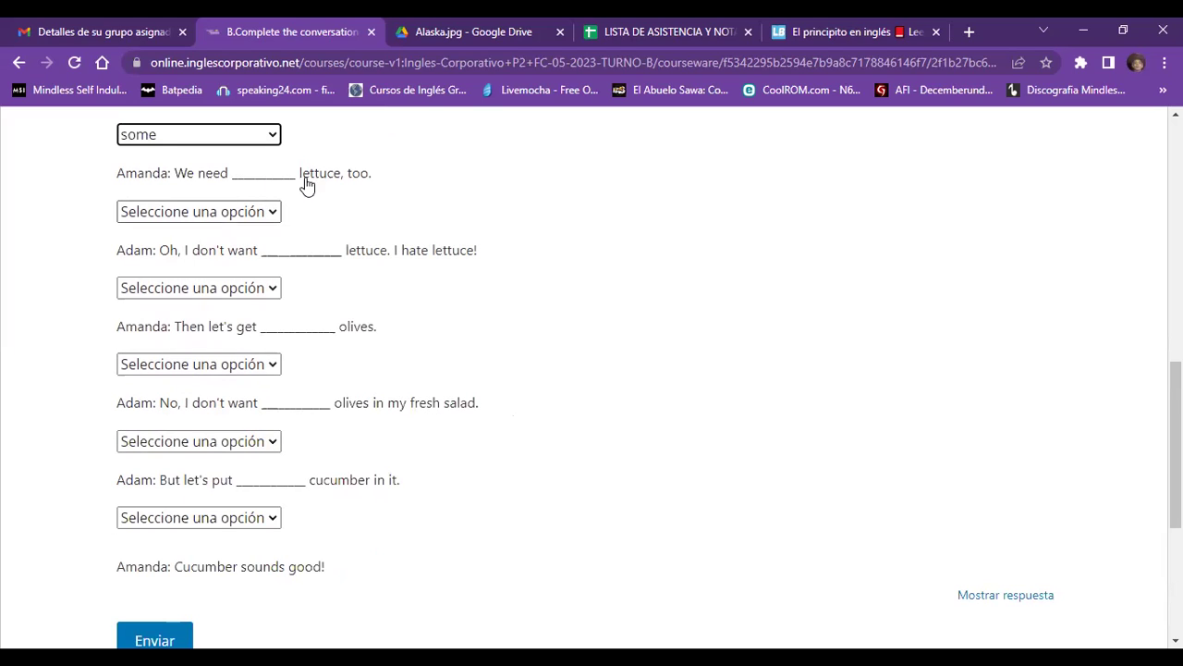
click(244, 214)
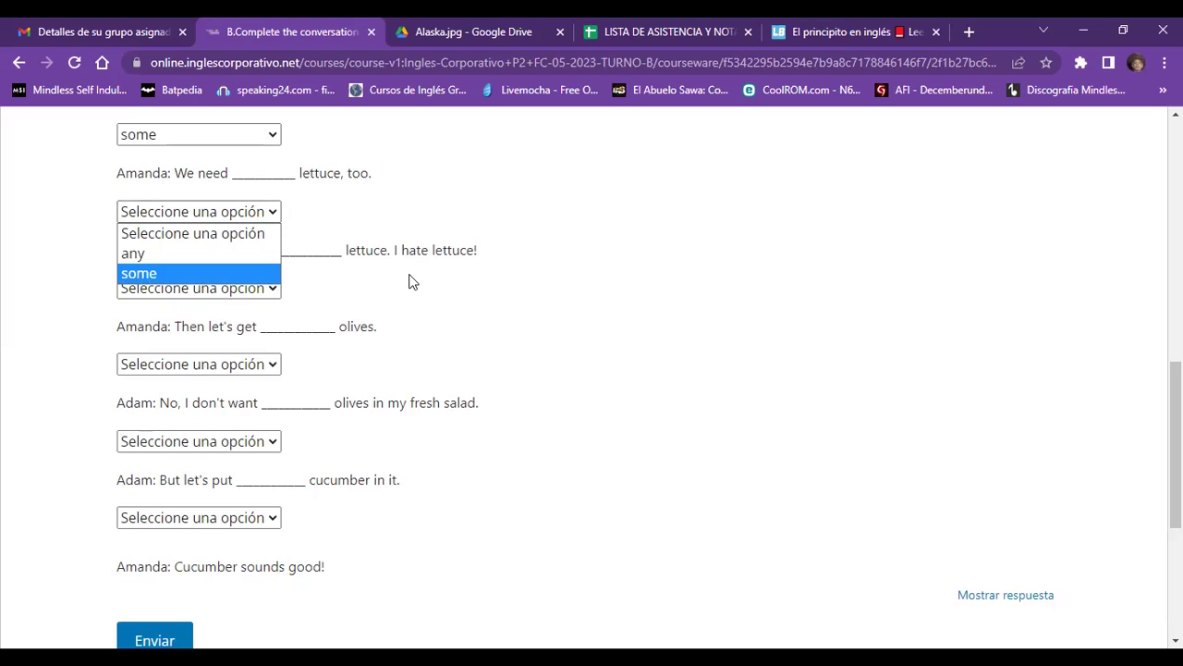
key(Return)
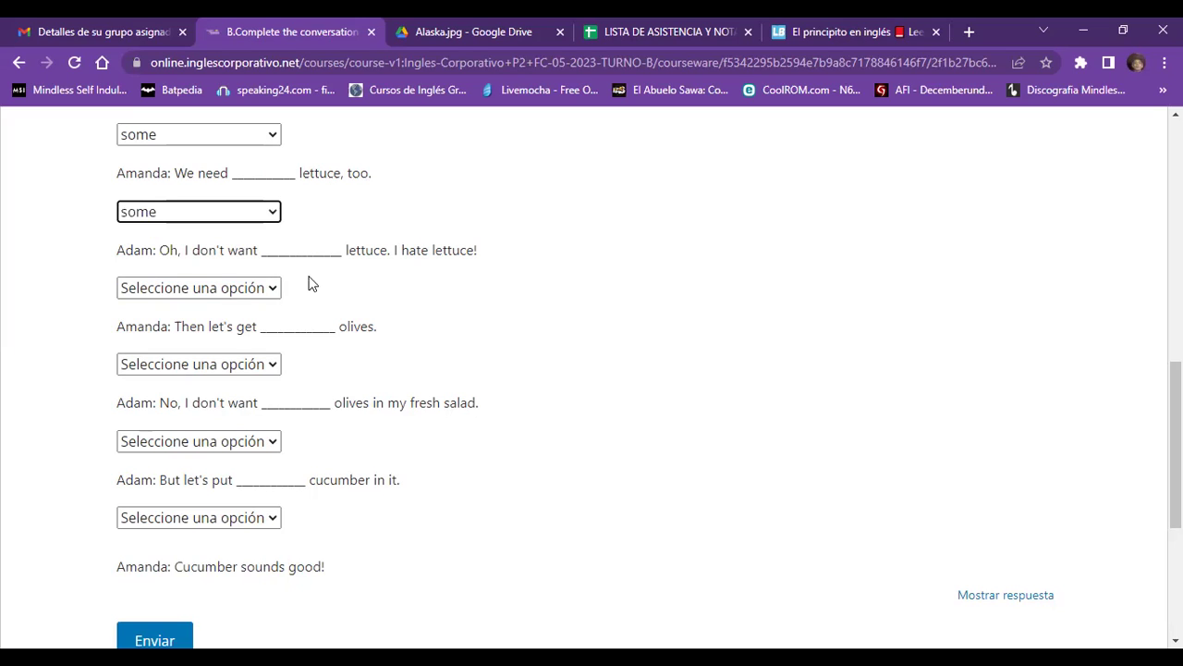
click(245, 296)
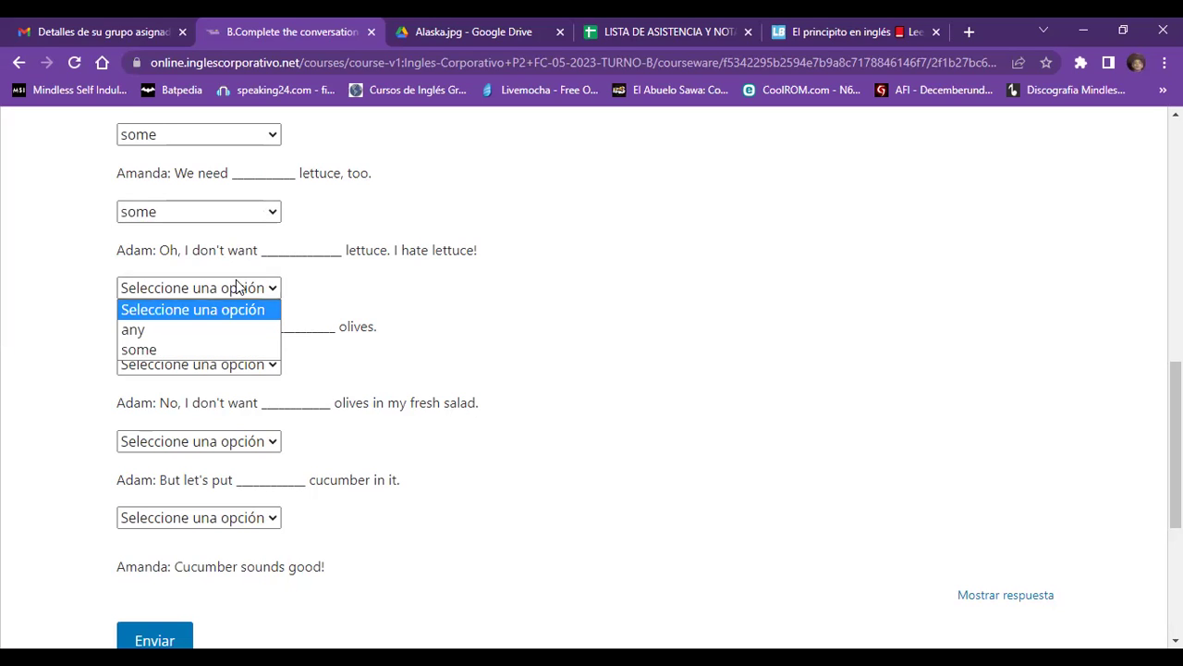
click(218, 328)
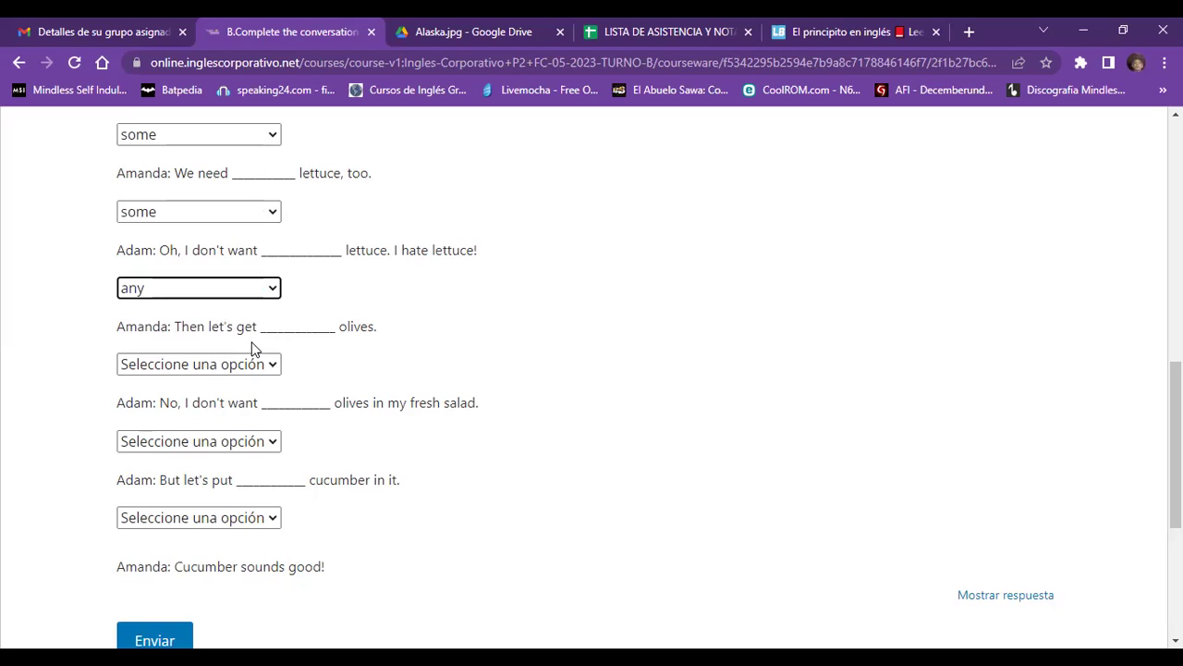
Complete the two olives lines with "some" and "any" and the cucumber line with "some", and submit the exercise
click(238, 367)
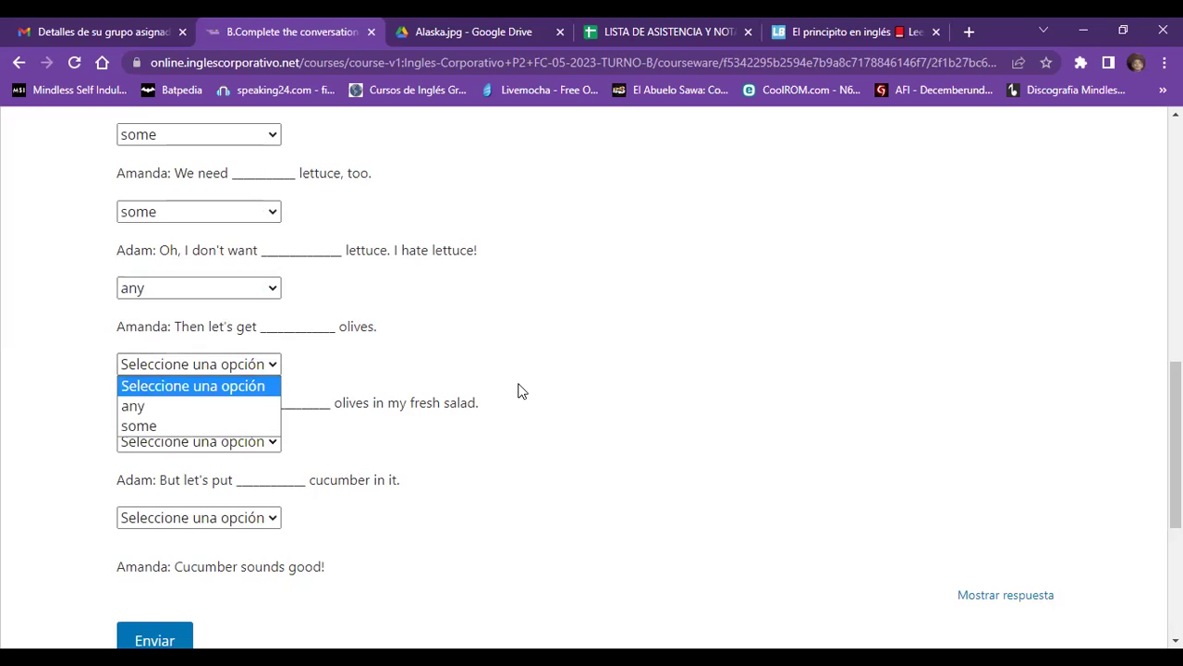
click(190, 427)
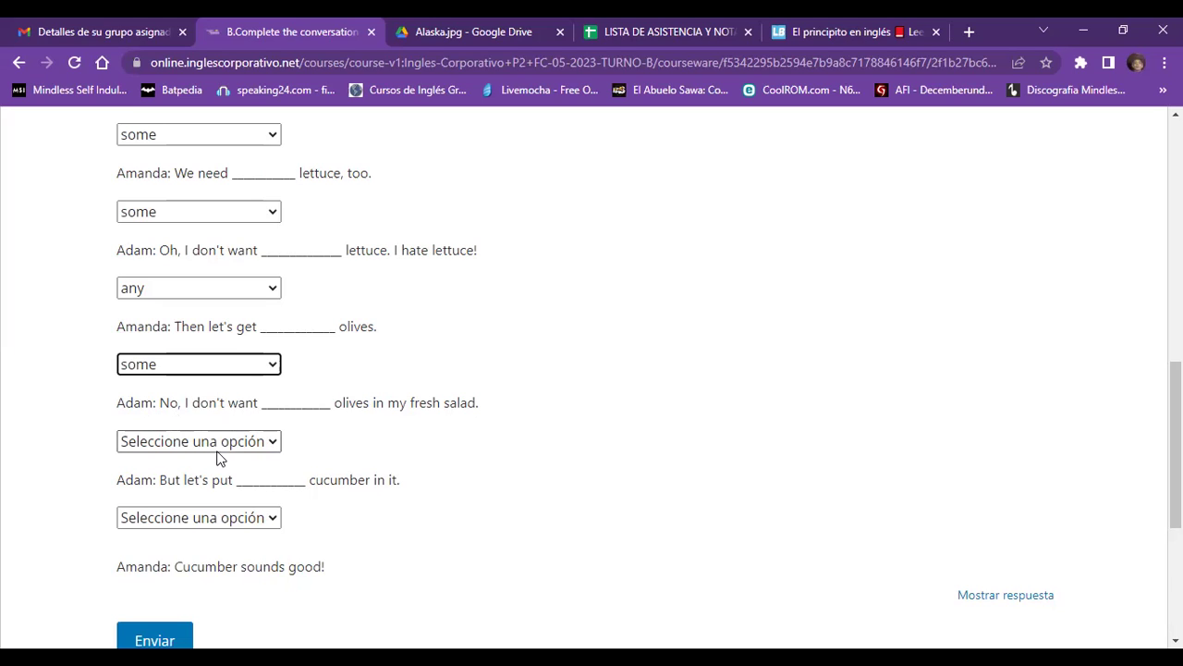
click(212, 446)
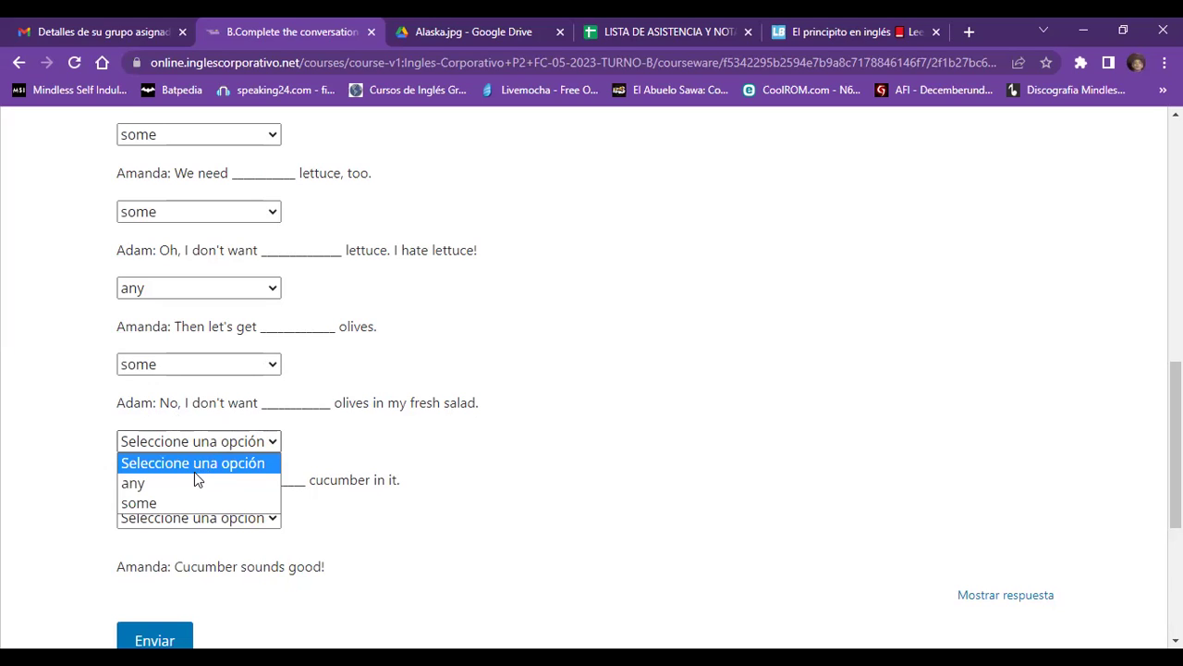
click(193, 482)
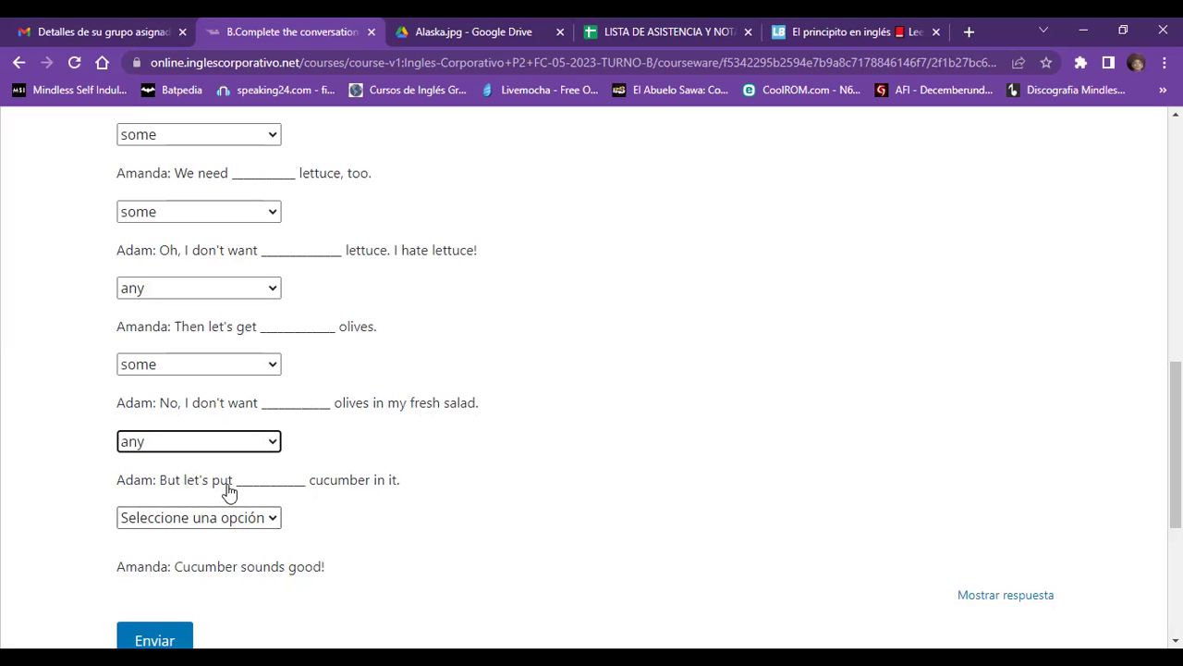
click(219, 520)
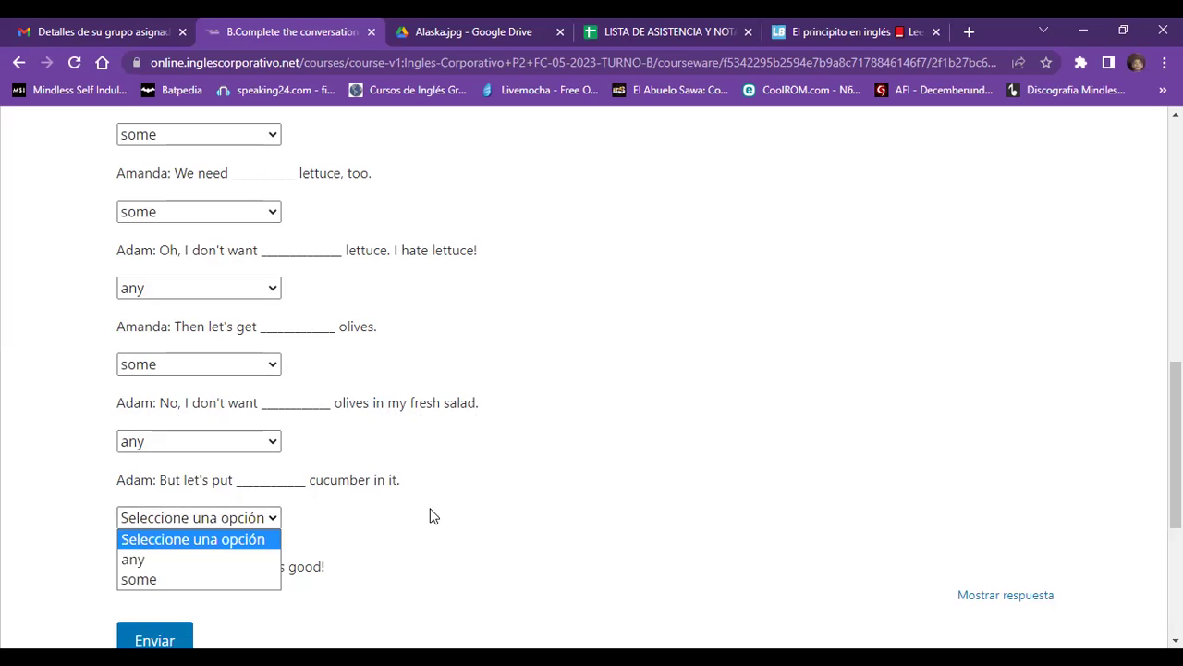
click(185, 580)
scroll(493, 505, down, 2)
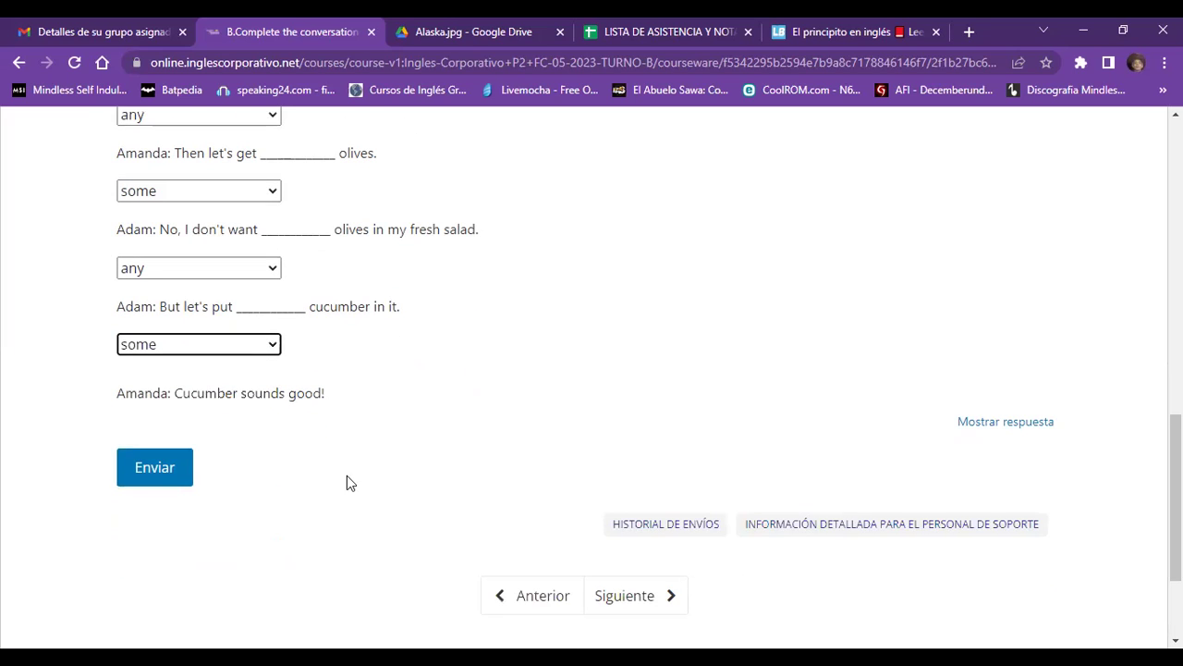
click(143, 476)
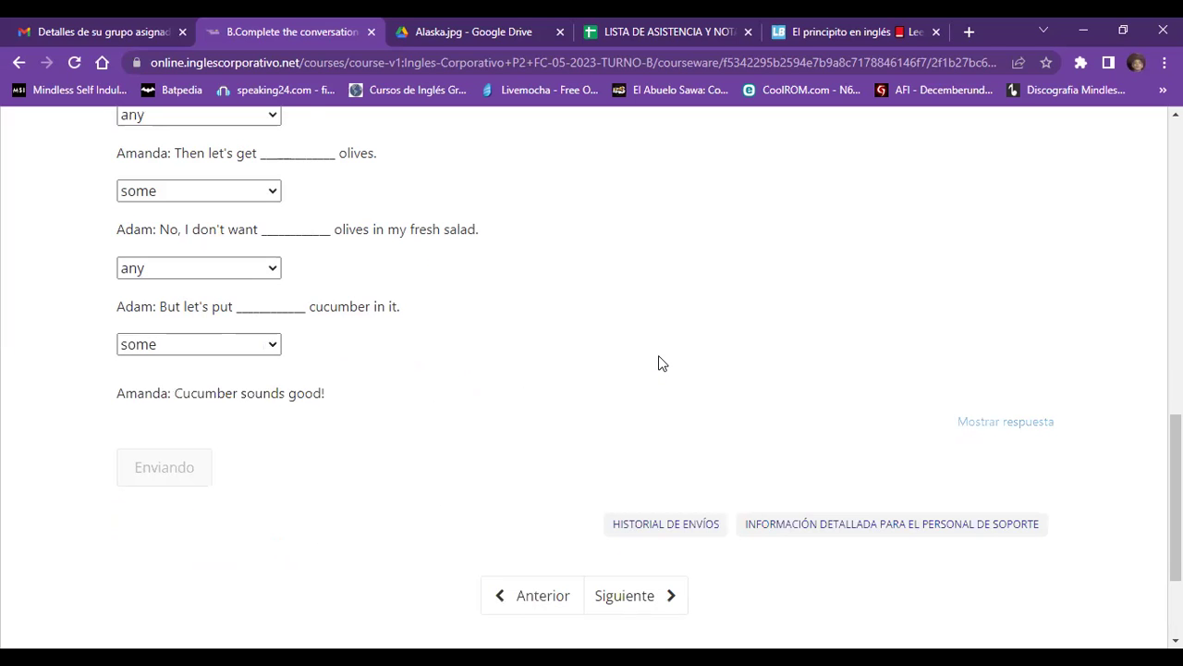
Review the graded conversation answers and open the exam exercise "C. Choose the correct adverb of frequency."
scroll(662, 363, up, 3)
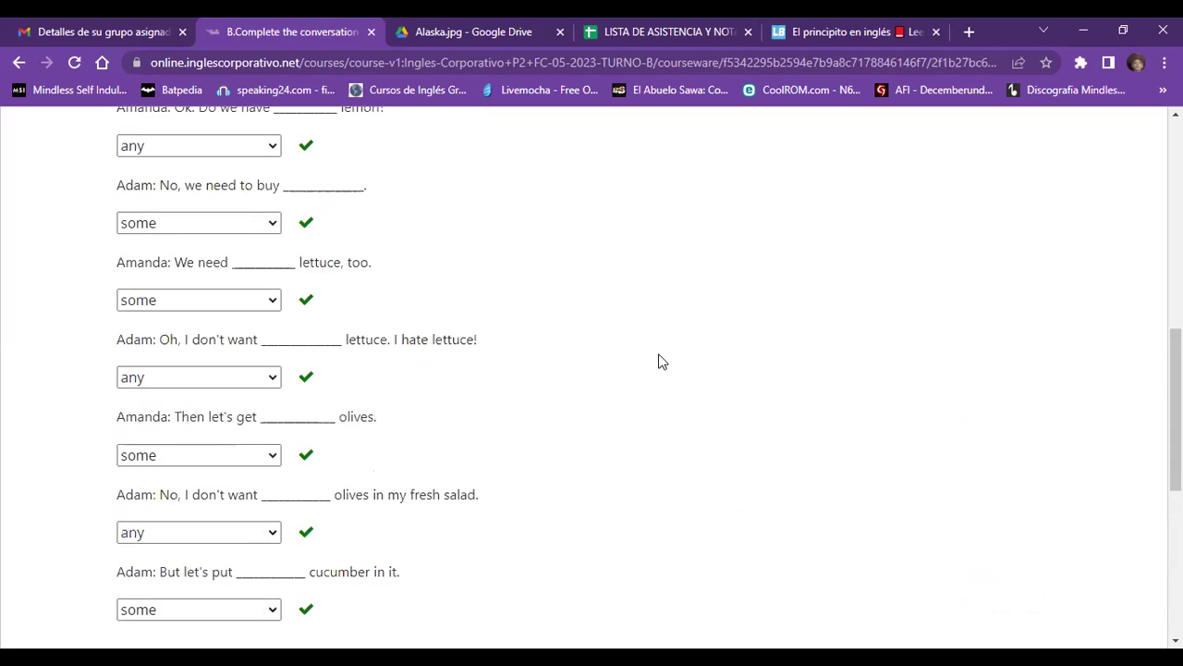
scroll(662, 361, up, 1)
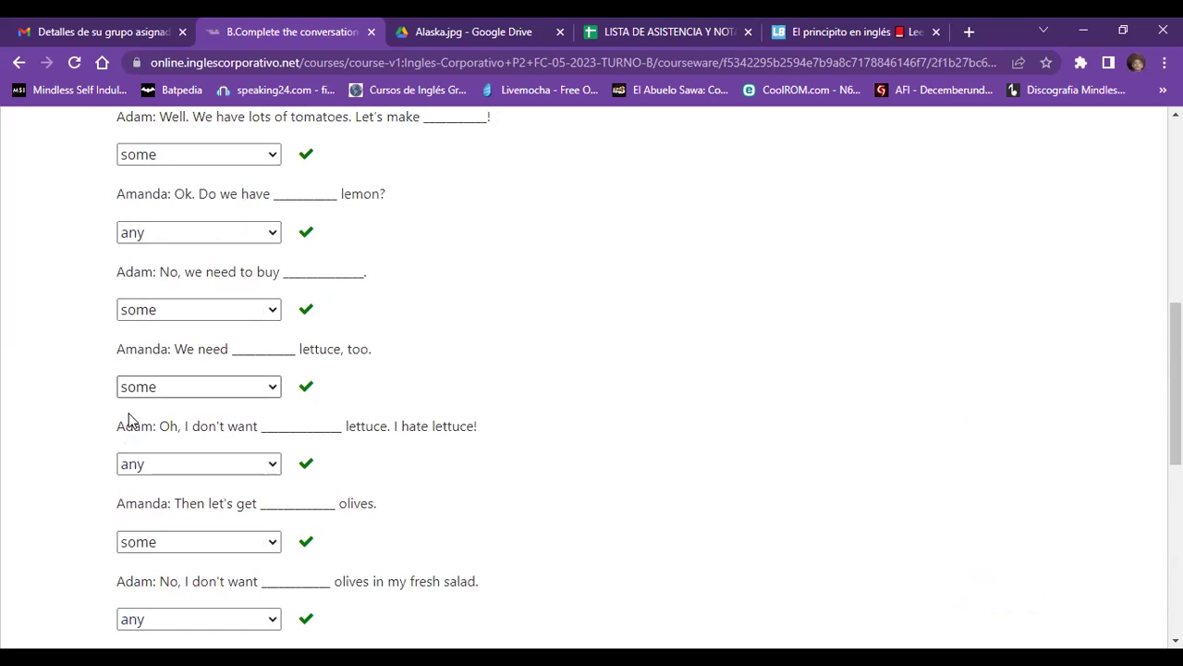
scroll(691, 372, up, 4)
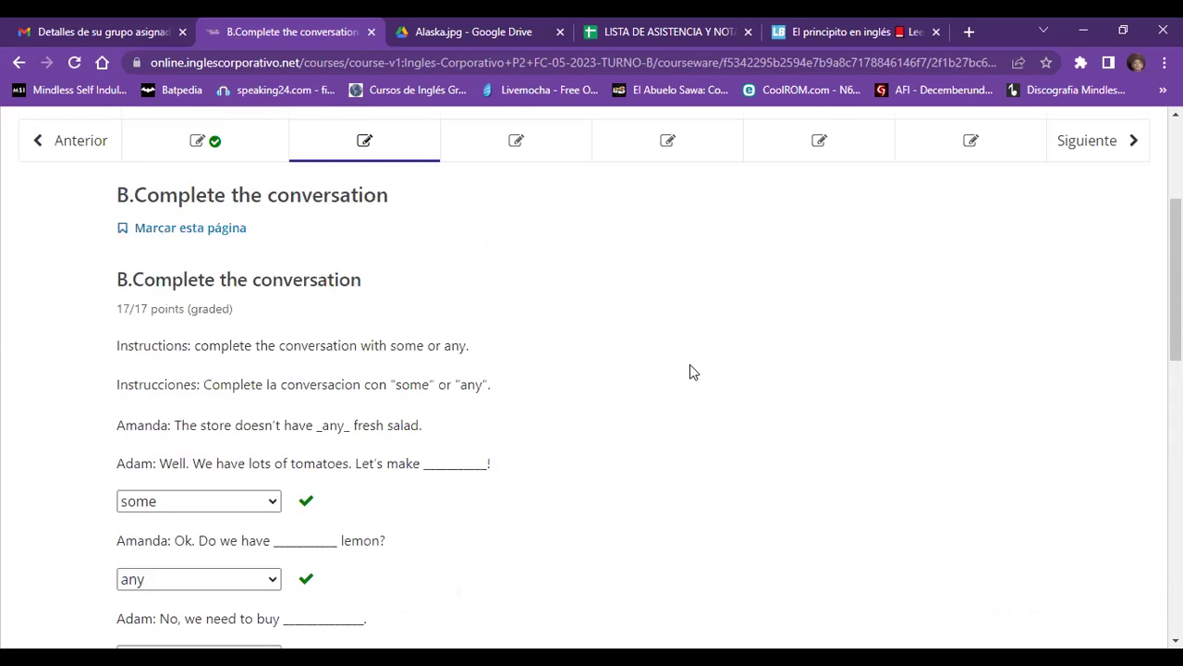
scroll(613, 370, up, 3)
scroll(335, 404, down, 15)
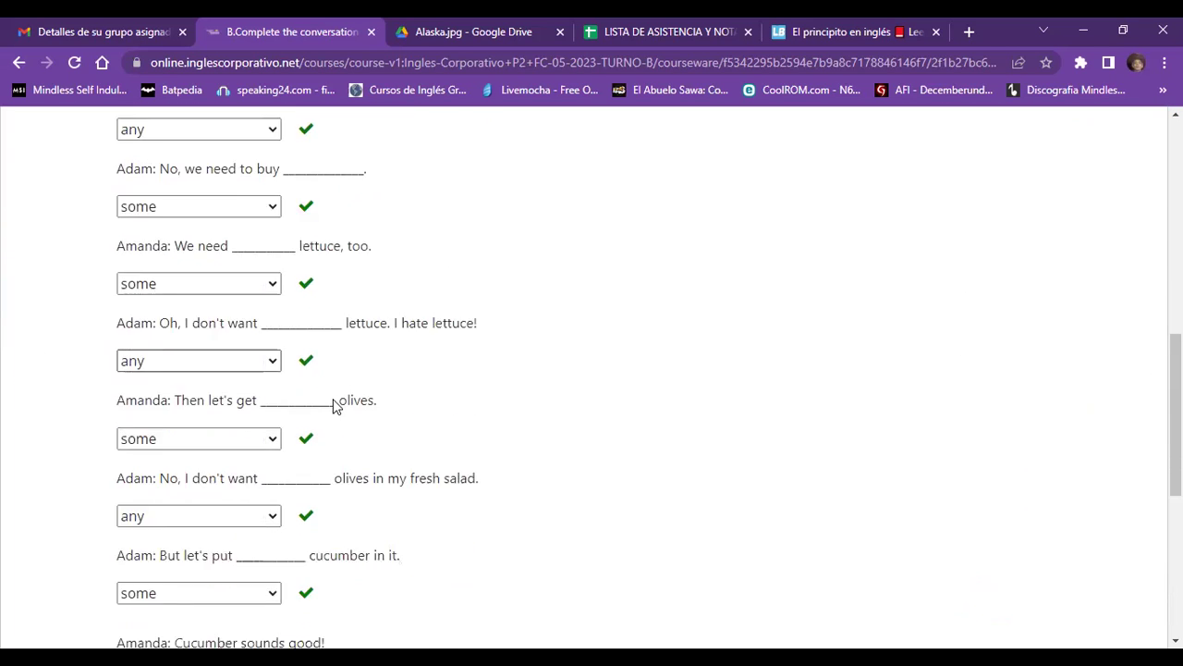
scroll(441, 259, up, 12)
scroll(495, 227, up, 2)
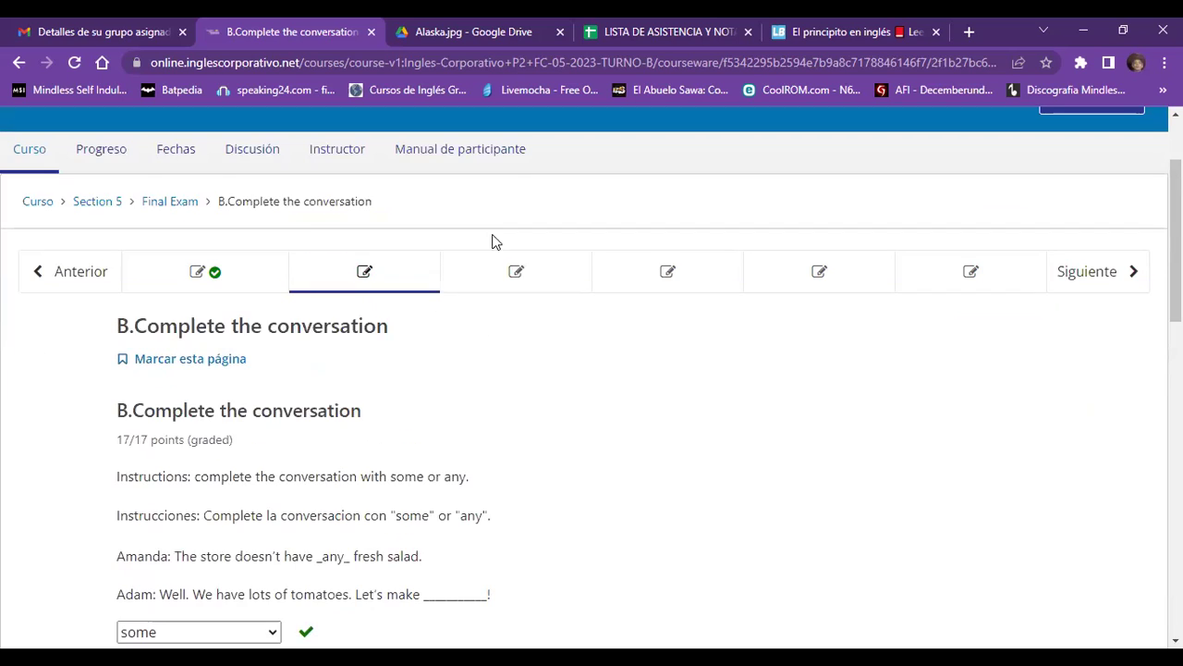
click(528, 281)
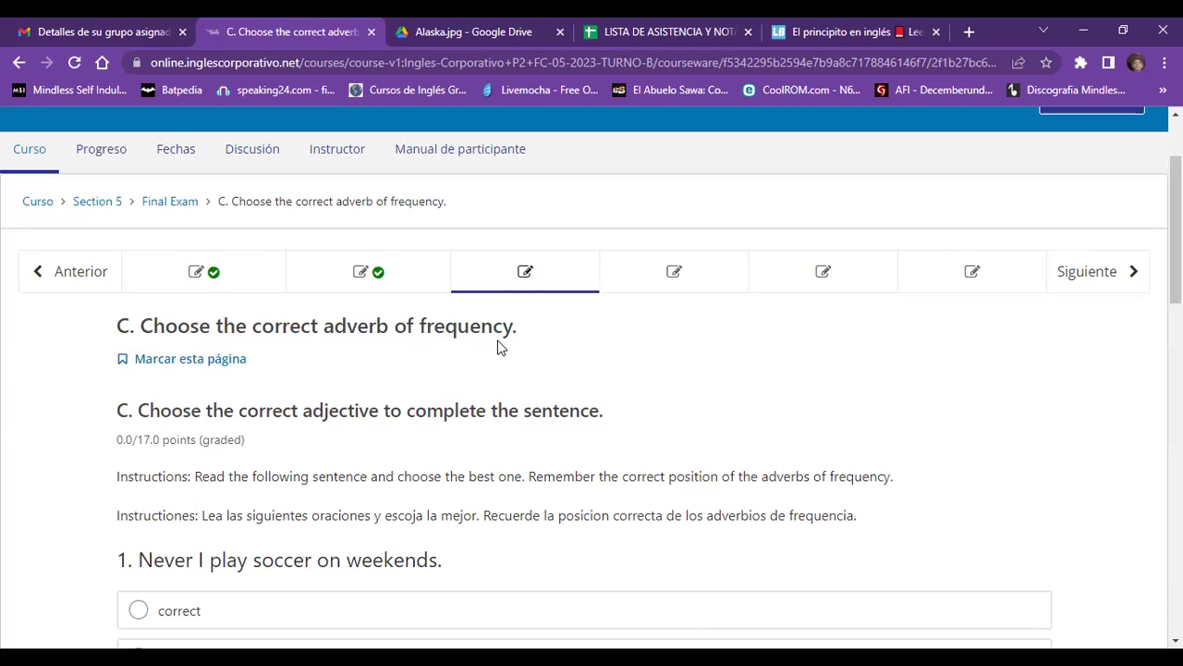
Mark sentence 1, "Never I play soccer on weekends," as incorrect and sentence 2, "They usually study English at night," as correct
scroll(499, 345, down, 2)
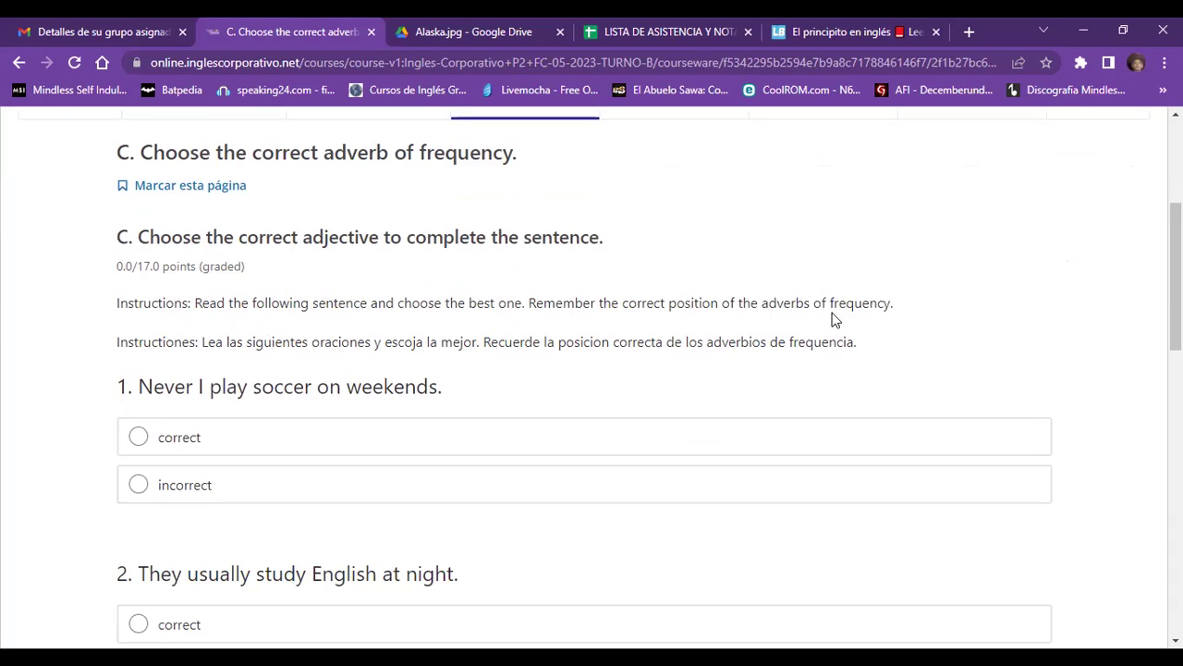
scroll(393, 327, down, 2)
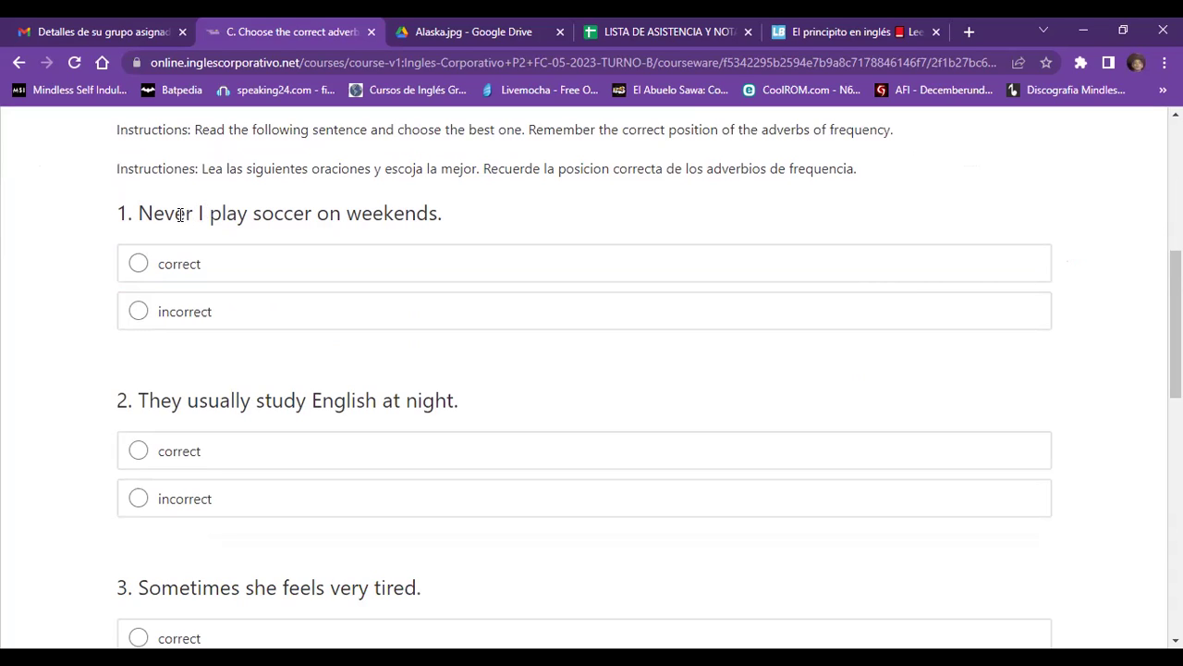
drag(192, 213, 137, 212)
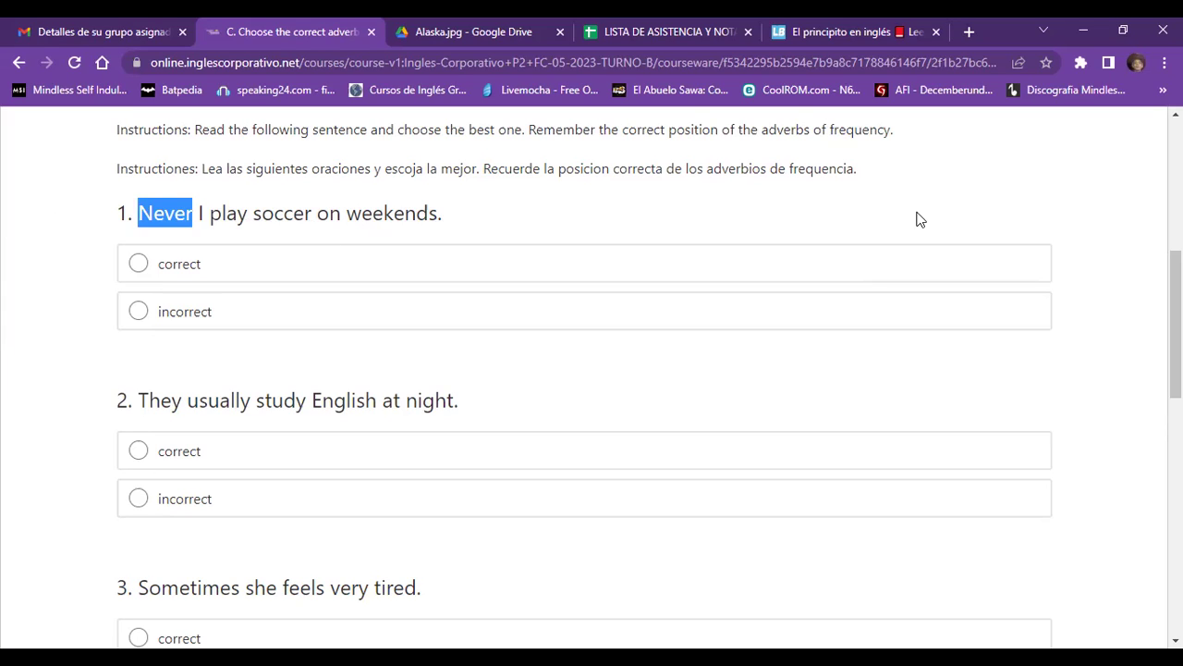
click(213, 321)
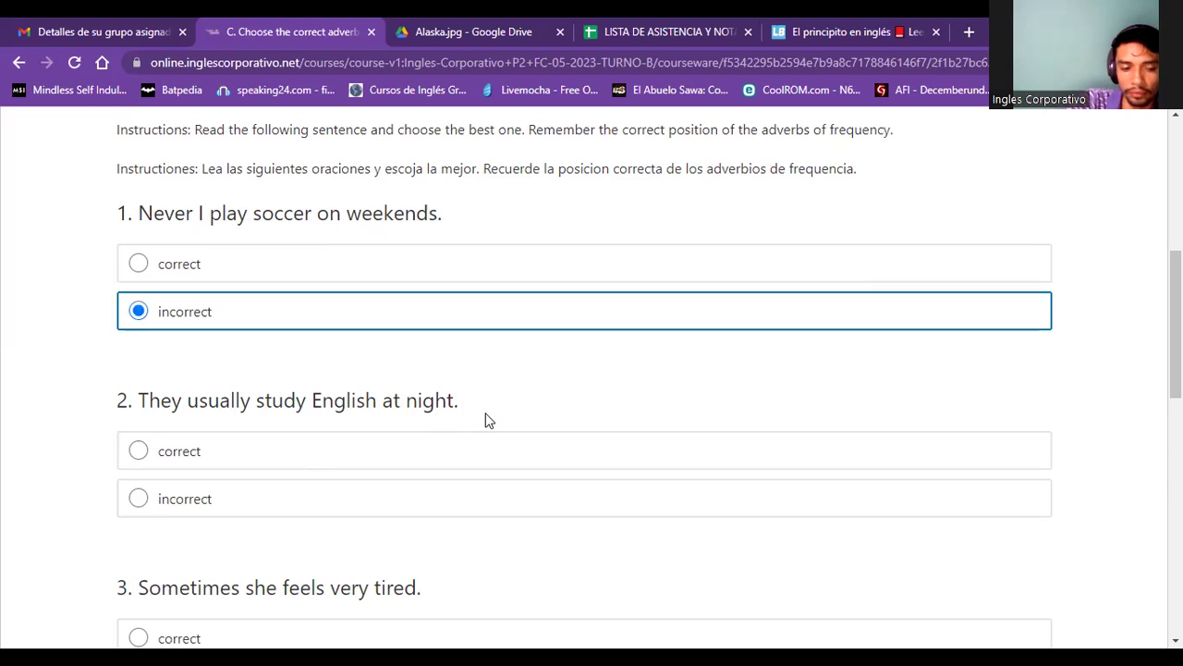
click(370, 444)
Mark sentences 3 and 4 as correct and sentence 5, "You listen to me hardly ever," as incorrect, and submit the exercise
scroll(116, 351, down, 2)
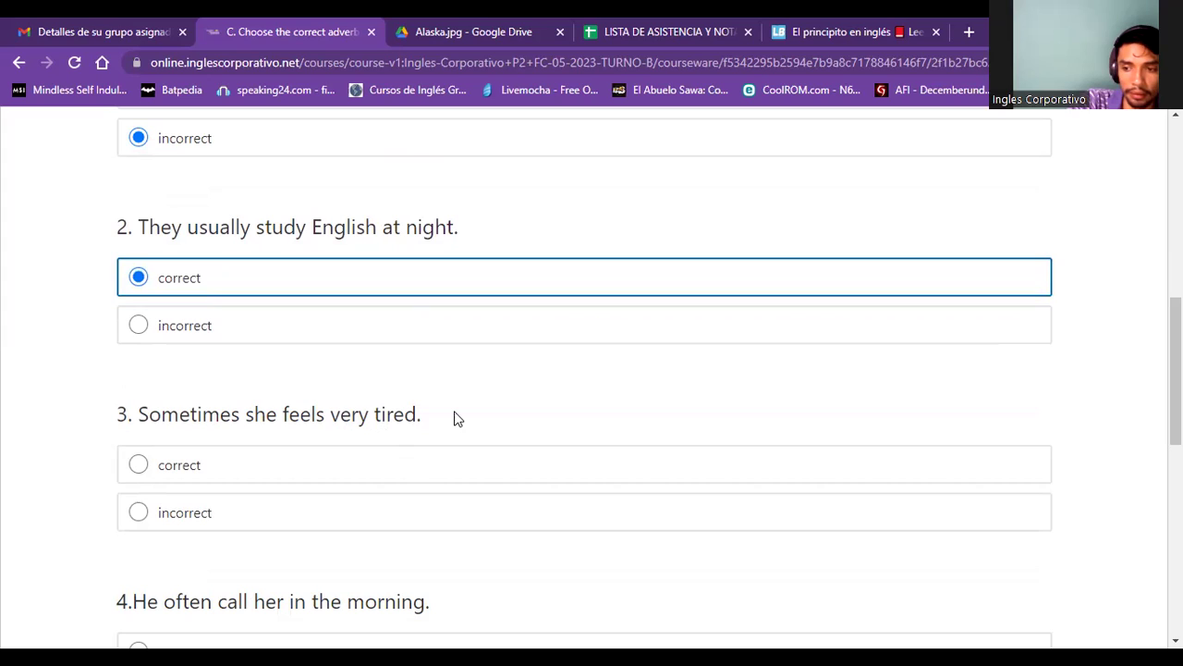
click(227, 481)
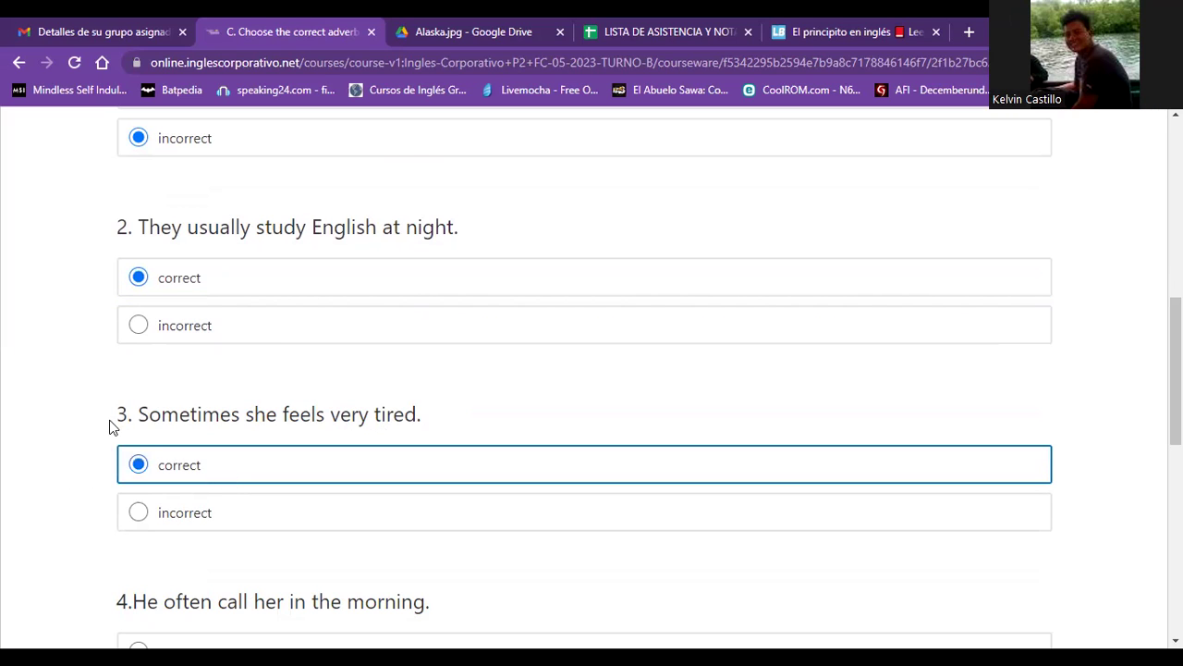
scroll(93, 416, down, 3)
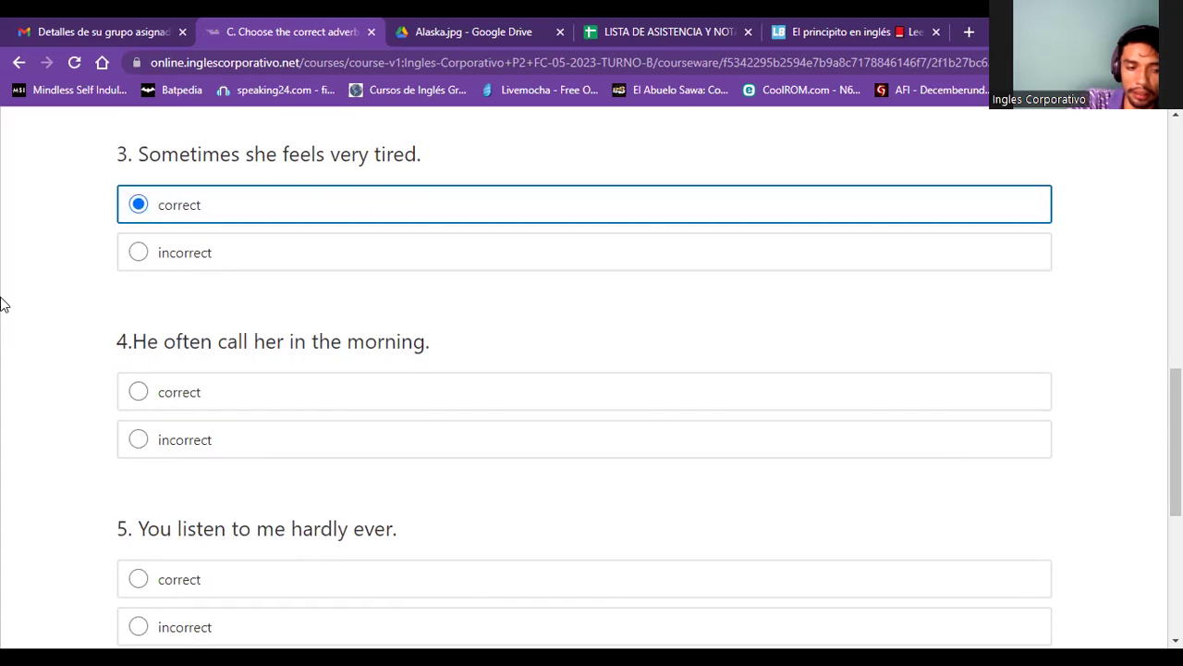
click(203, 399)
scroll(60, 380, down, 2)
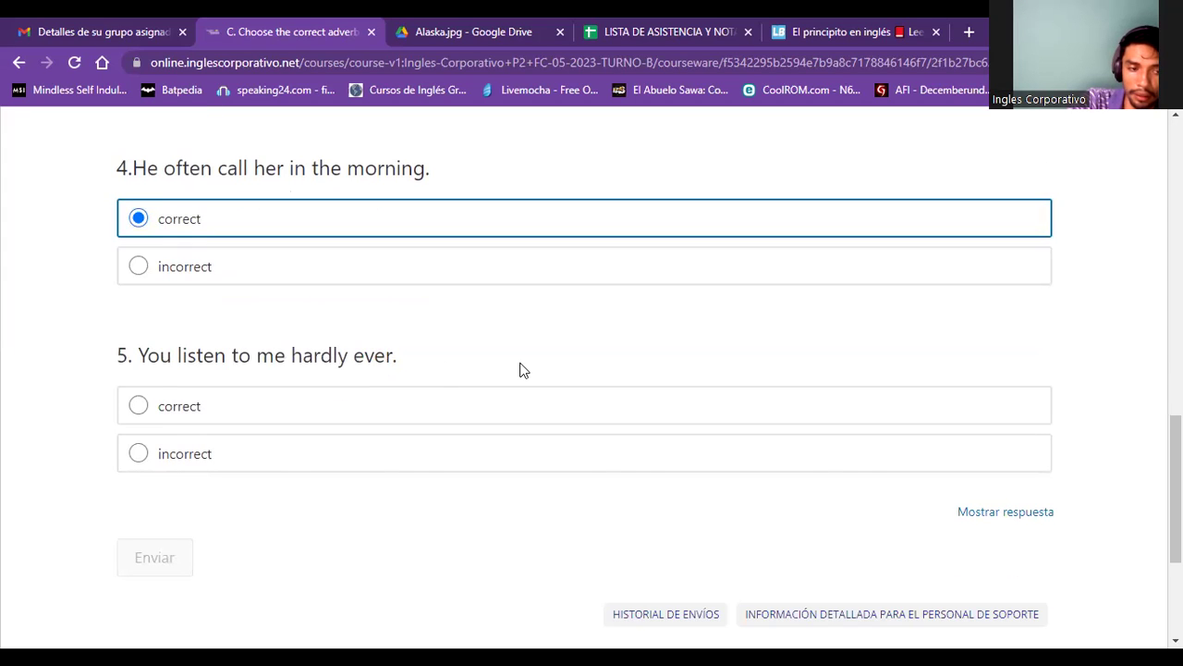
click(253, 464)
click(181, 557)
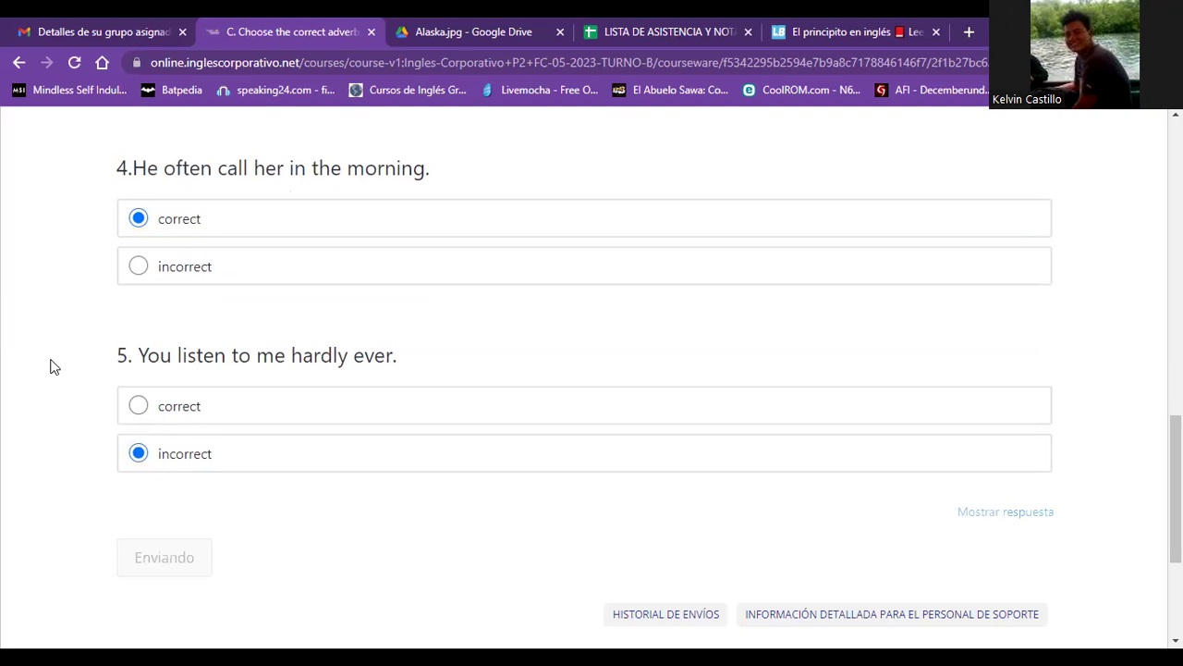
Change the answer for sentence 4, "He often call her in the morning," to incorrect and resubmit the exercise
scroll(51, 367, up, 2)
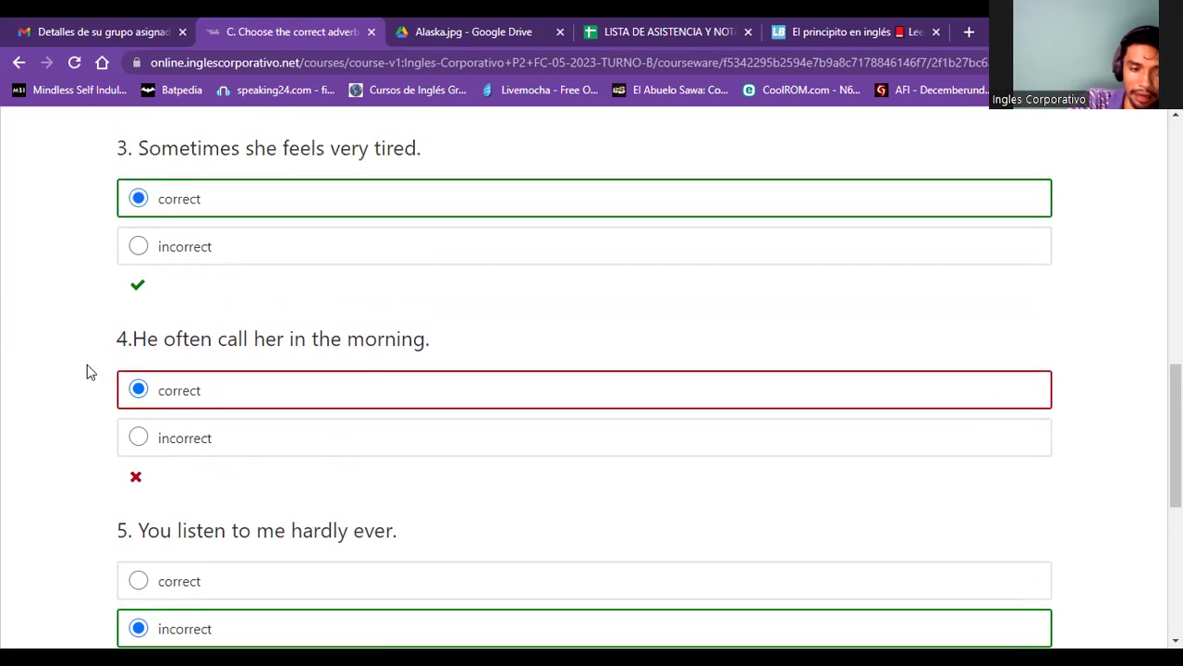
click(164, 439)
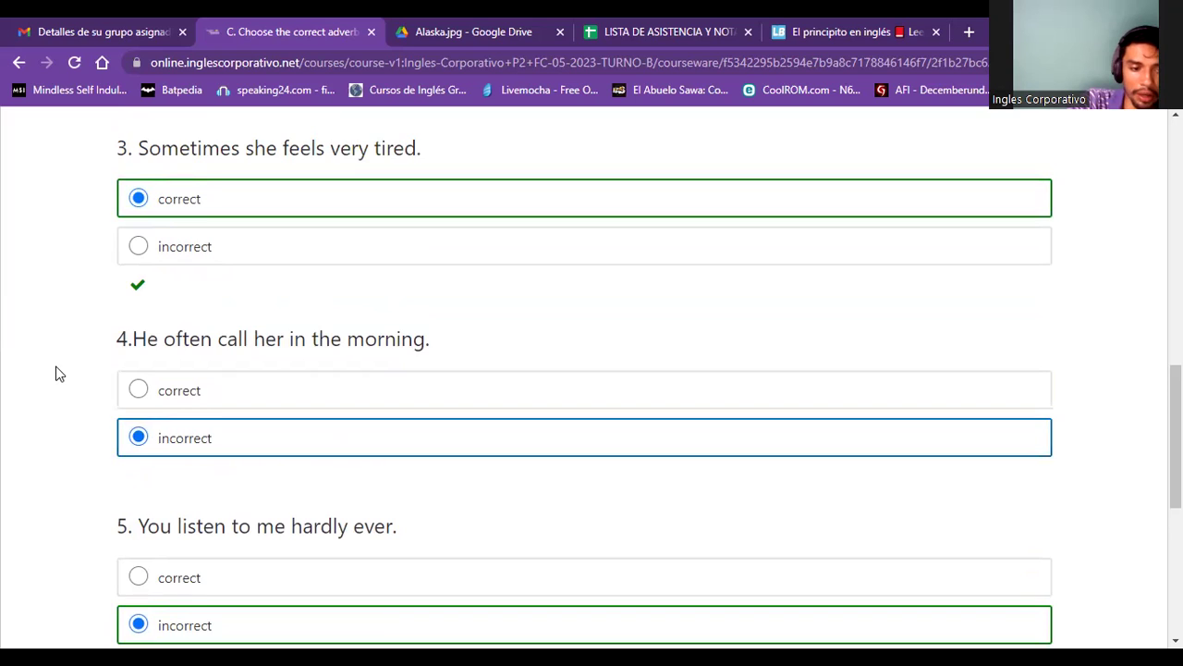
scroll(55, 373, down, 3)
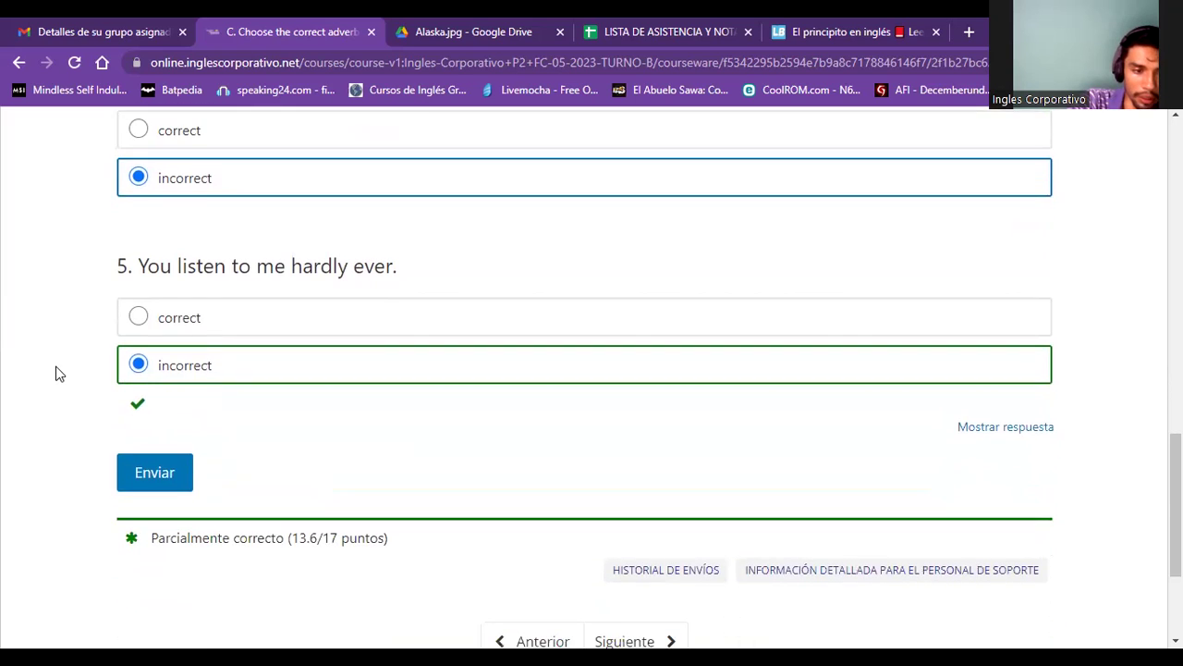
click(135, 472)
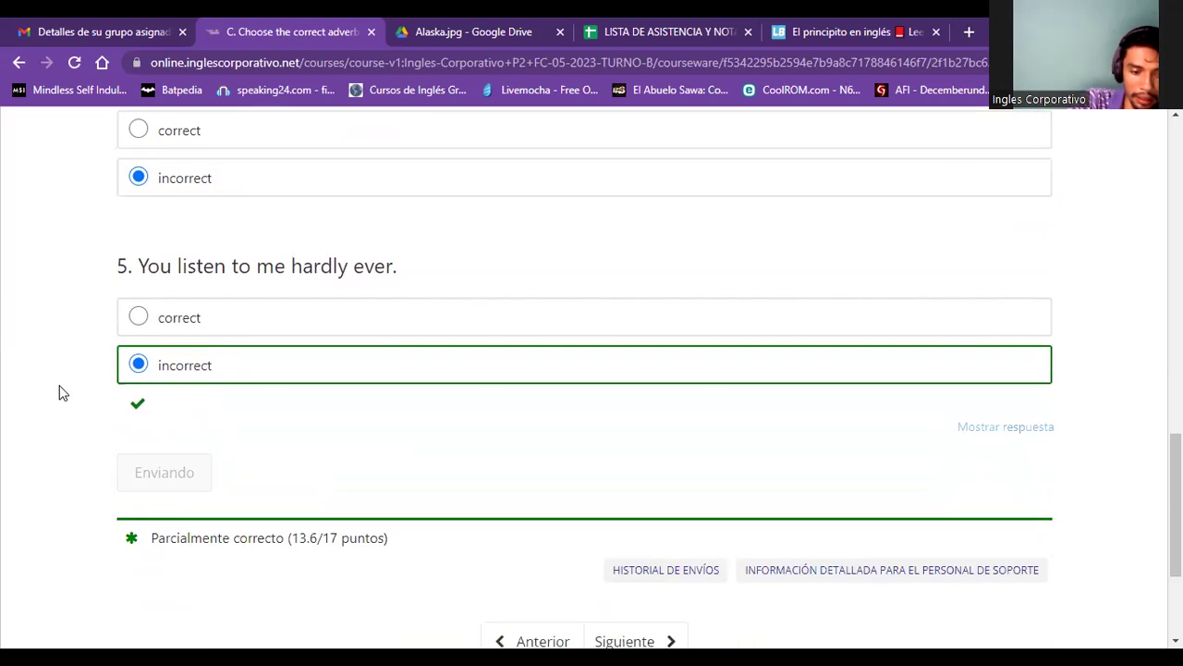
Review the graded adverb-of-frequency answers and open the exam exercise "D. Choose the correct meaning of wh question words."
scroll(58, 393, up, 2)
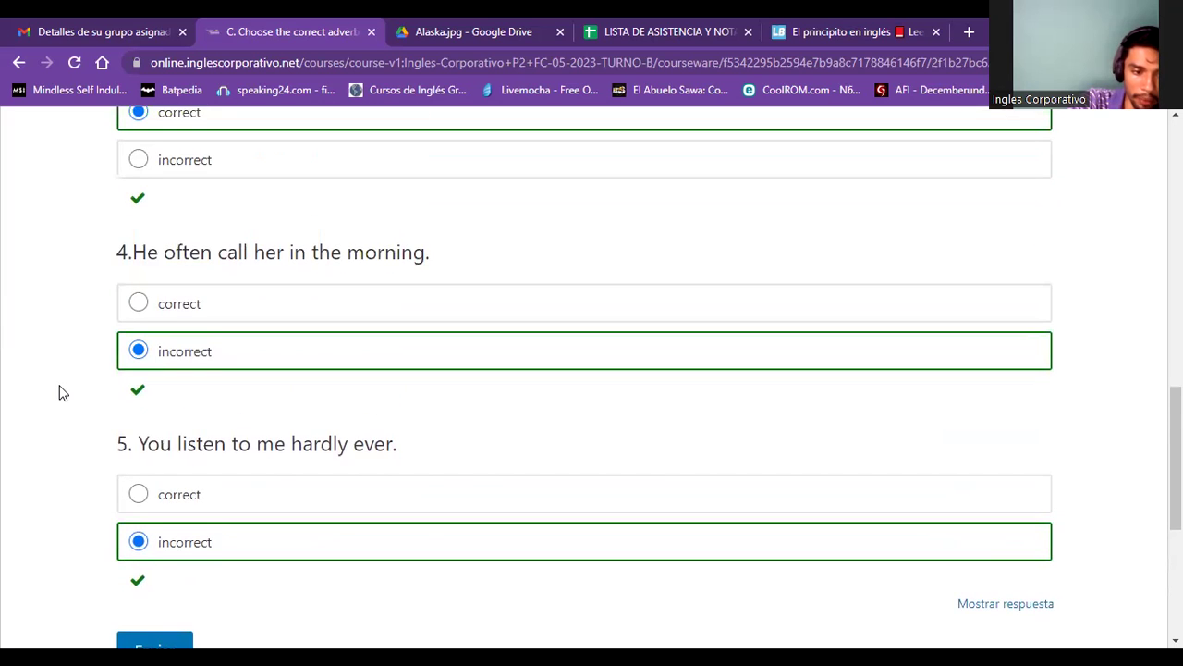
scroll(58, 392, up, 1)
scroll(58, 393, up, 6)
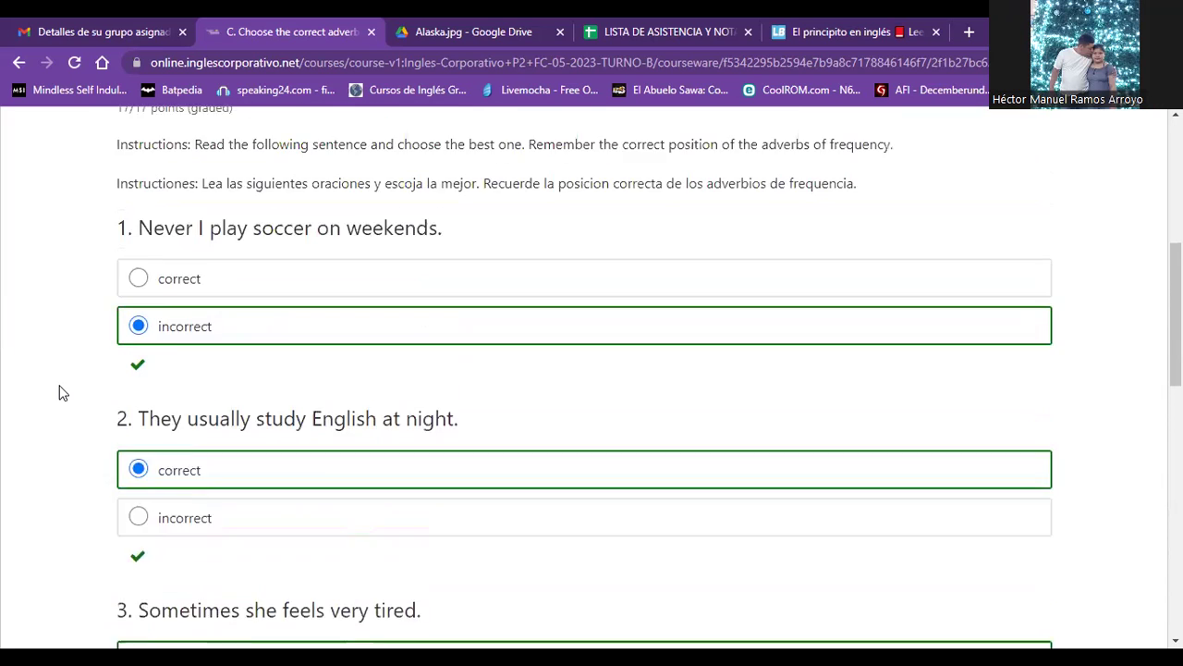
scroll(58, 392, down, 3)
scroll(58, 393, down, 5)
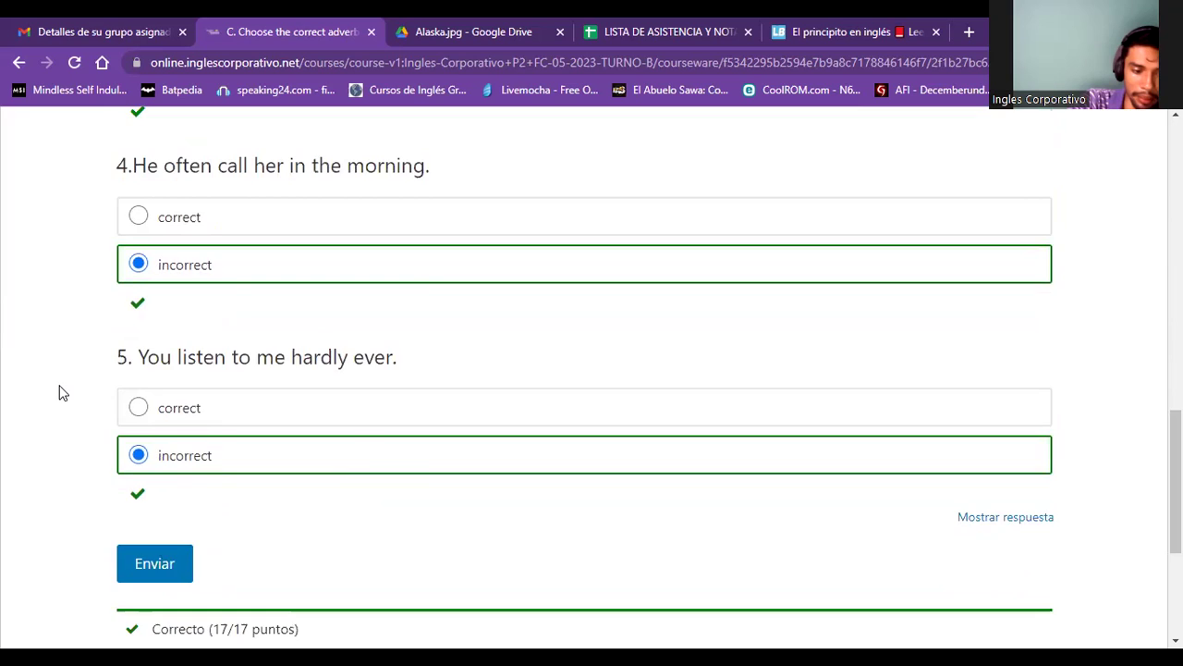
scroll(58, 393, up, 10)
scroll(58, 393, up, 2)
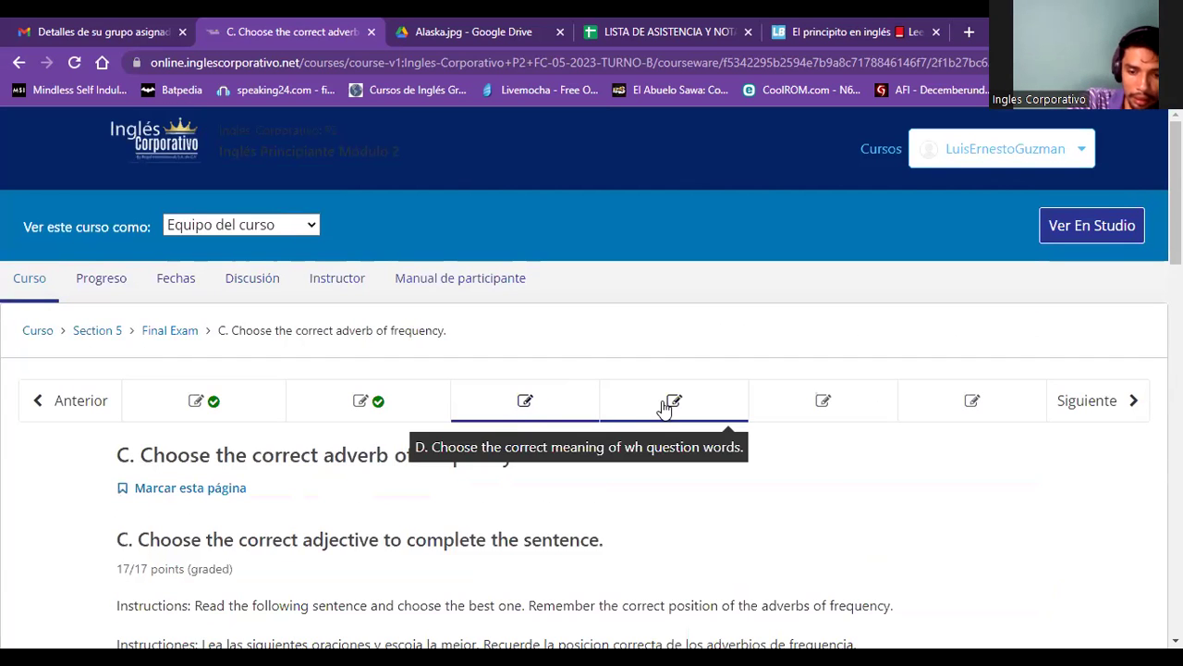
scroll(462, 322, down, 3)
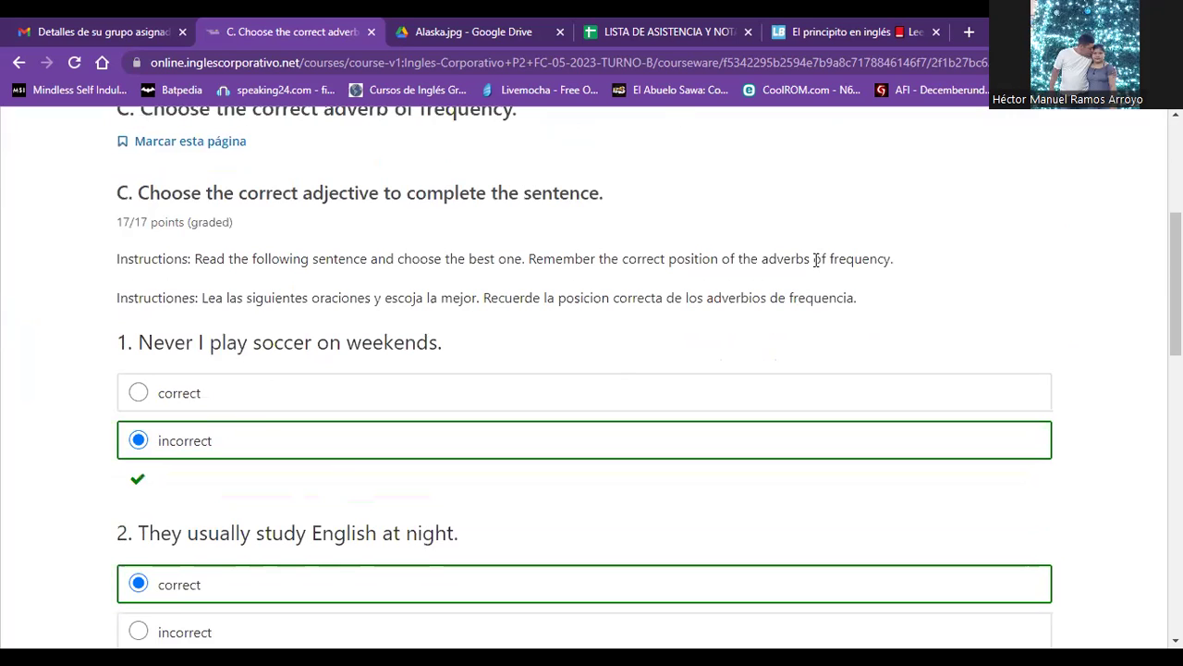
scroll(580, 325, up, 3)
click(693, 331)
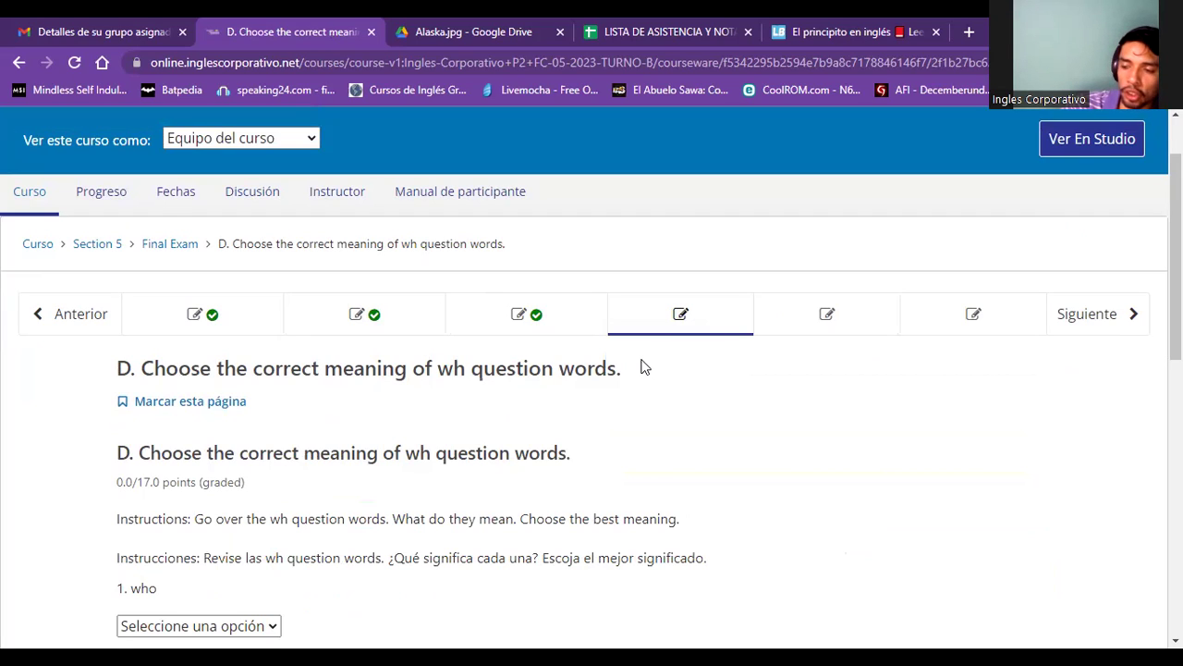
Set the meaning of "who" to "people" and the meaning of "where" to "place"
scroll(642, 365, down, 2)
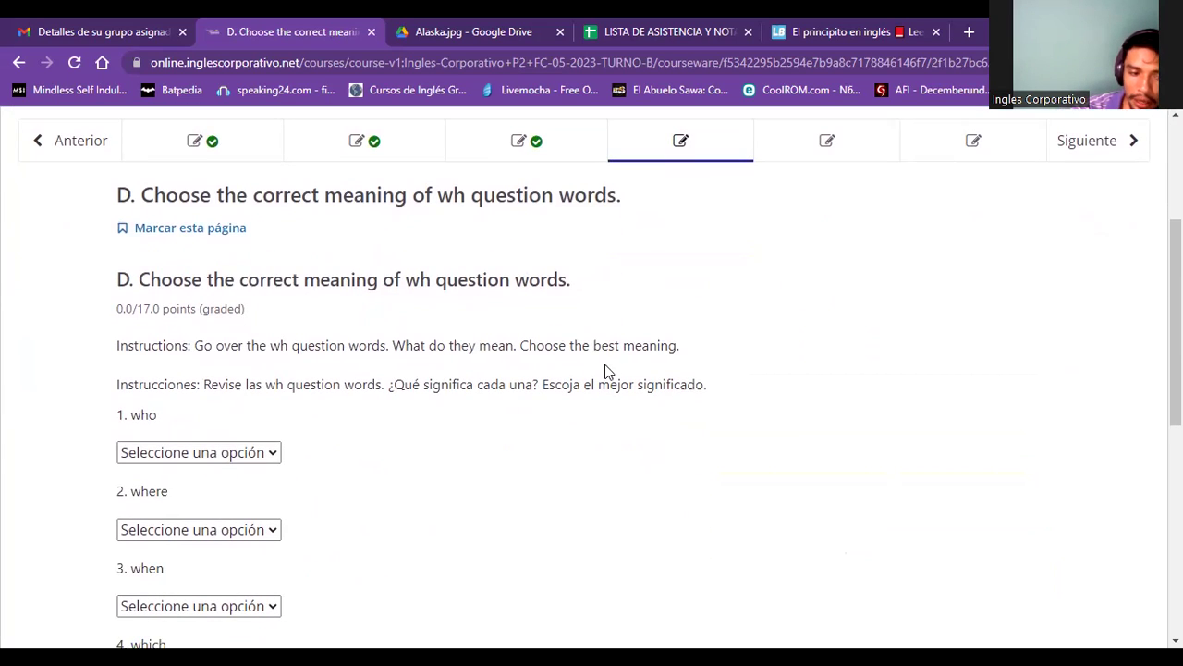
click(193, 452)
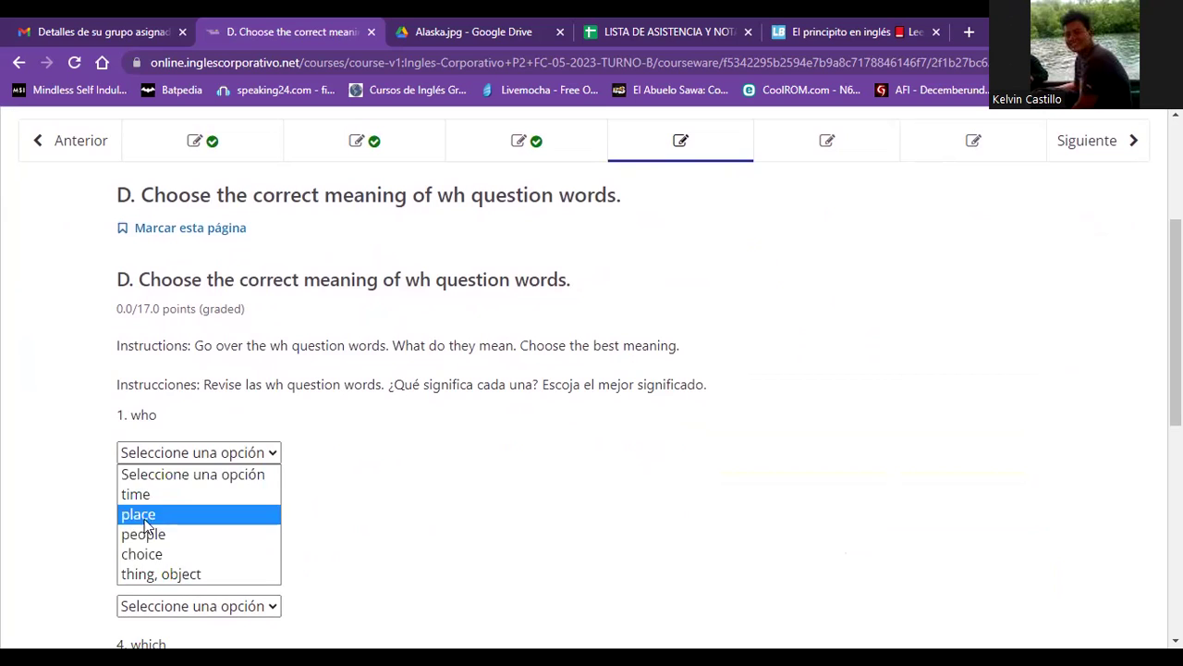
click(245, 534)
key(Tab)
scroll(555, 462, down, 3)
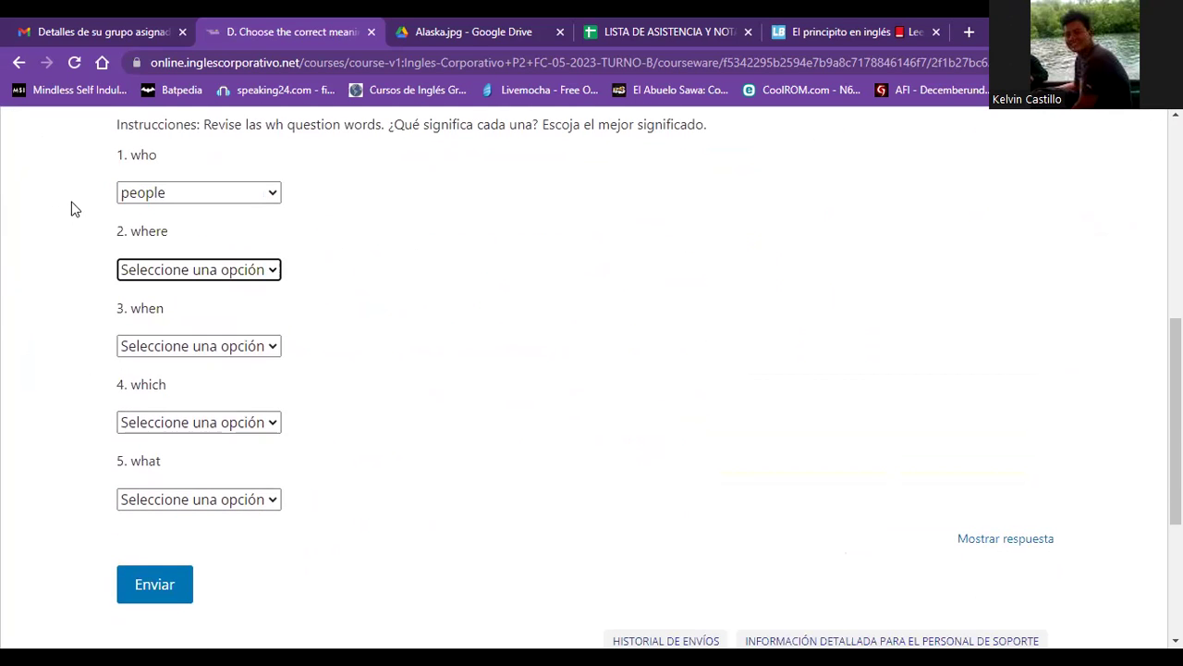
click(137, 271)
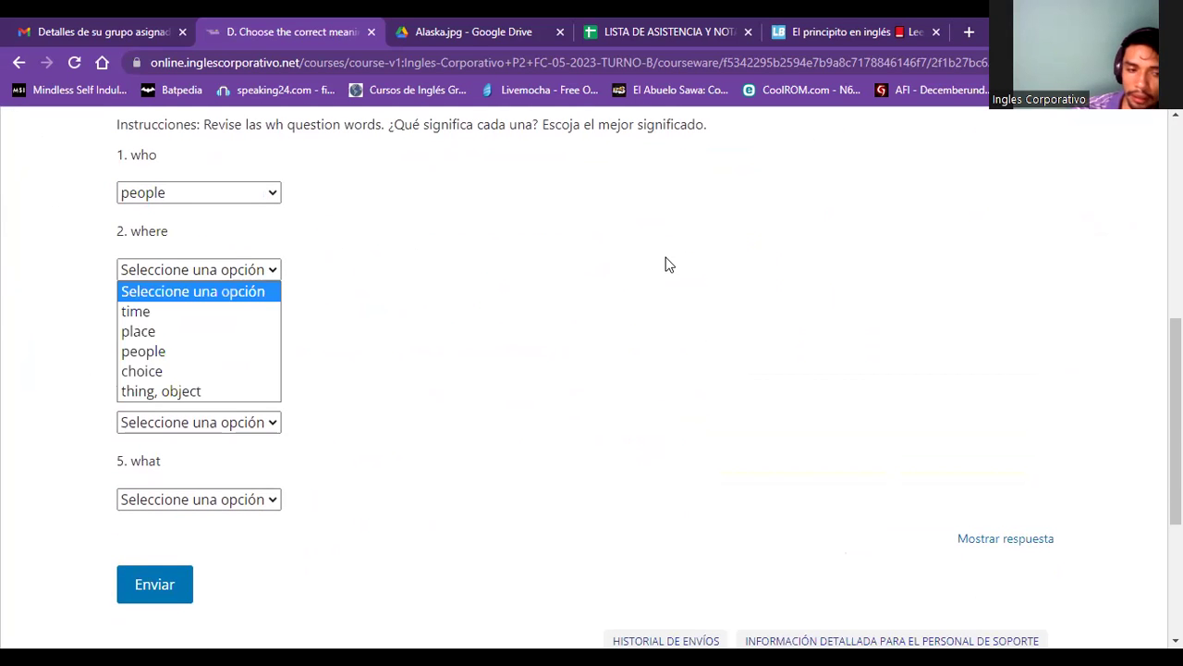
click(254, 334)
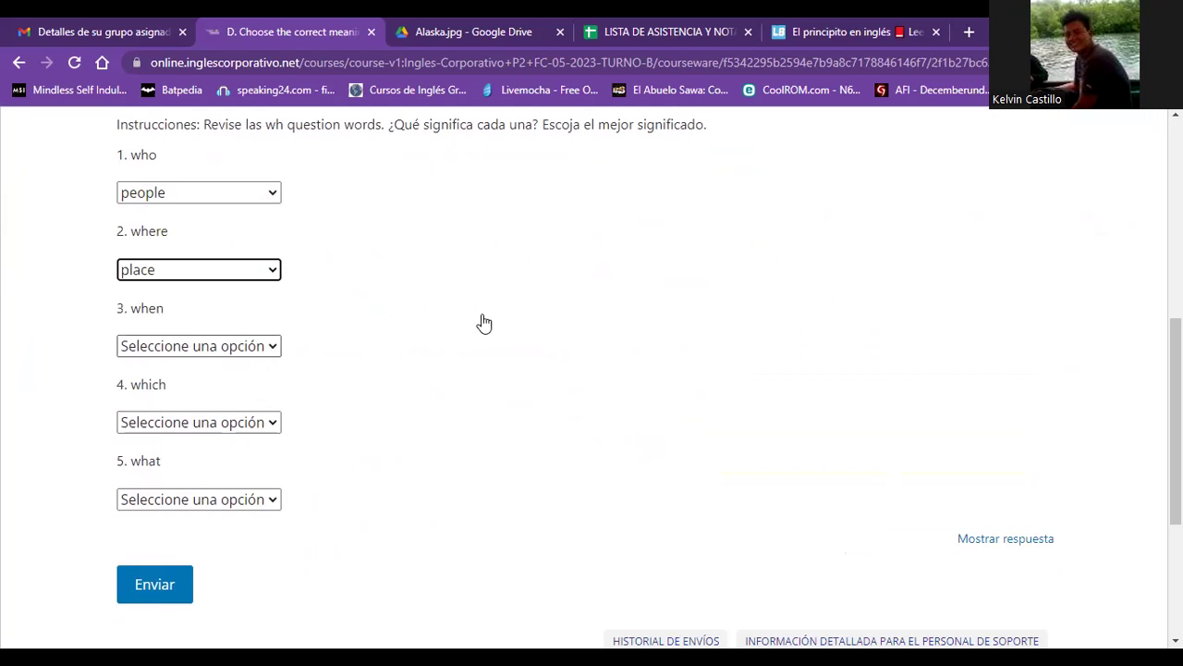
Set "when" to "time", "which" to "choice" and "what" to "thing, object", and submit the exercise
click(234, 352)
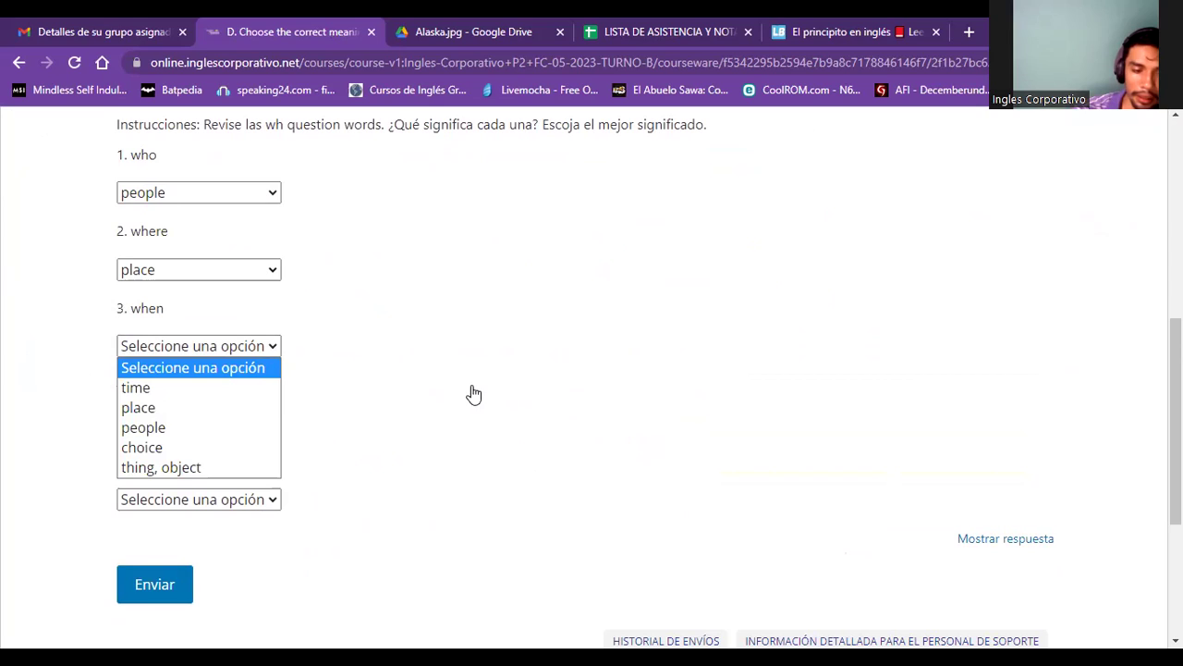
click(259, 388)
click(232, 423)
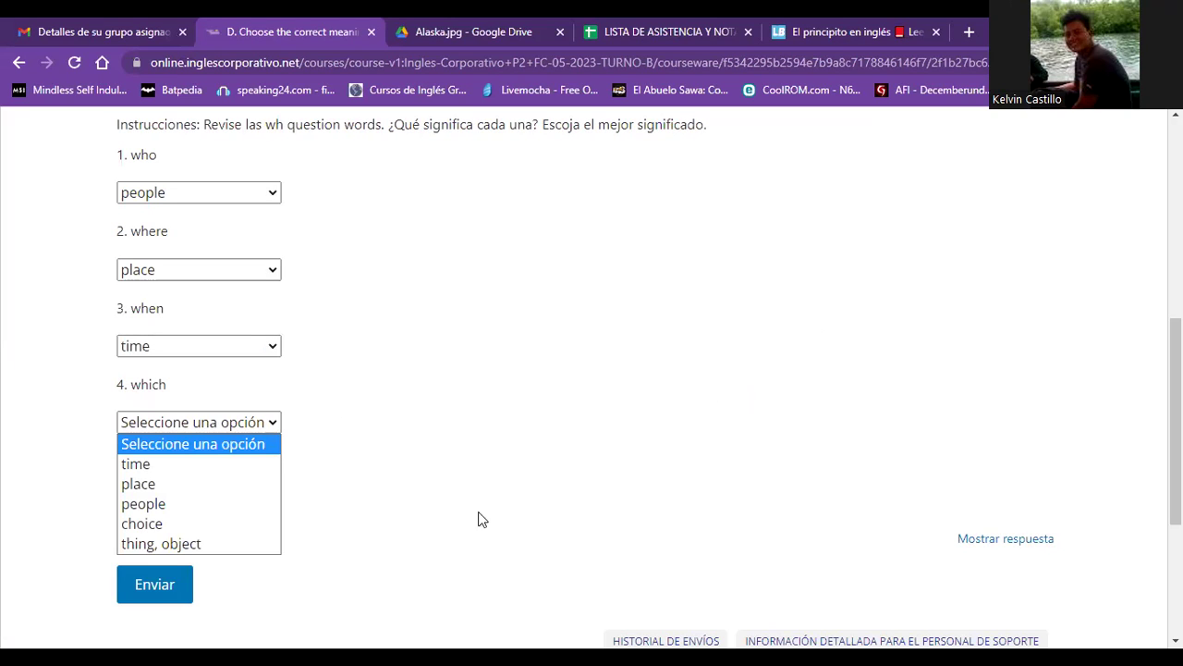
click(222, 524)
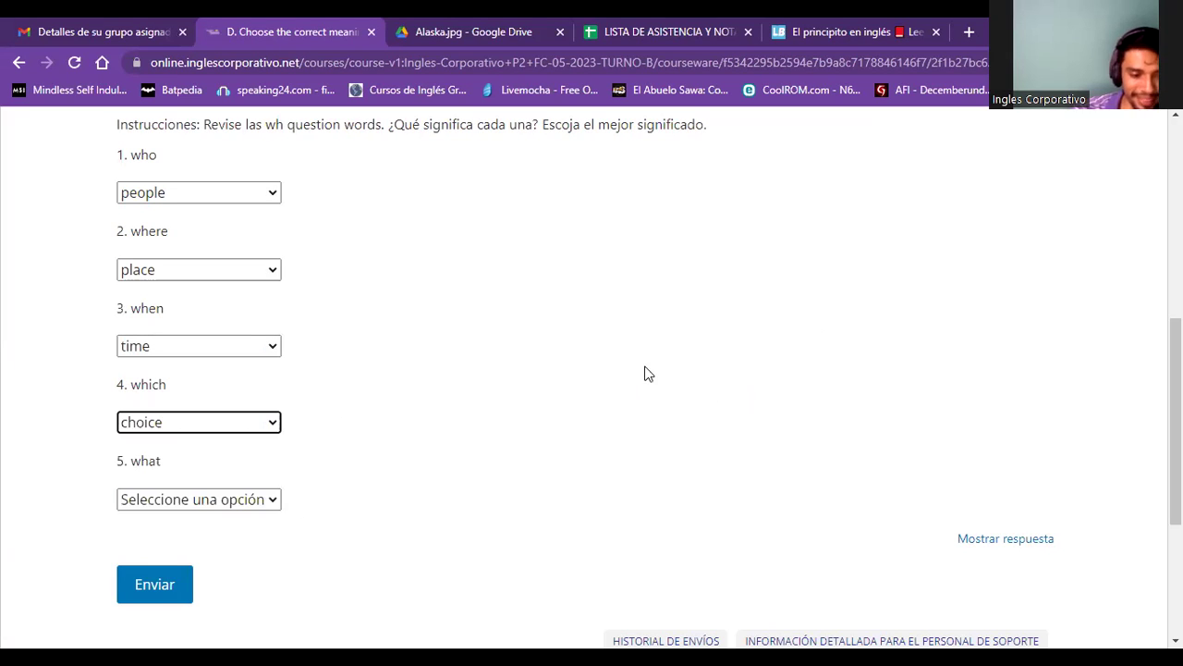
click(190, 503)
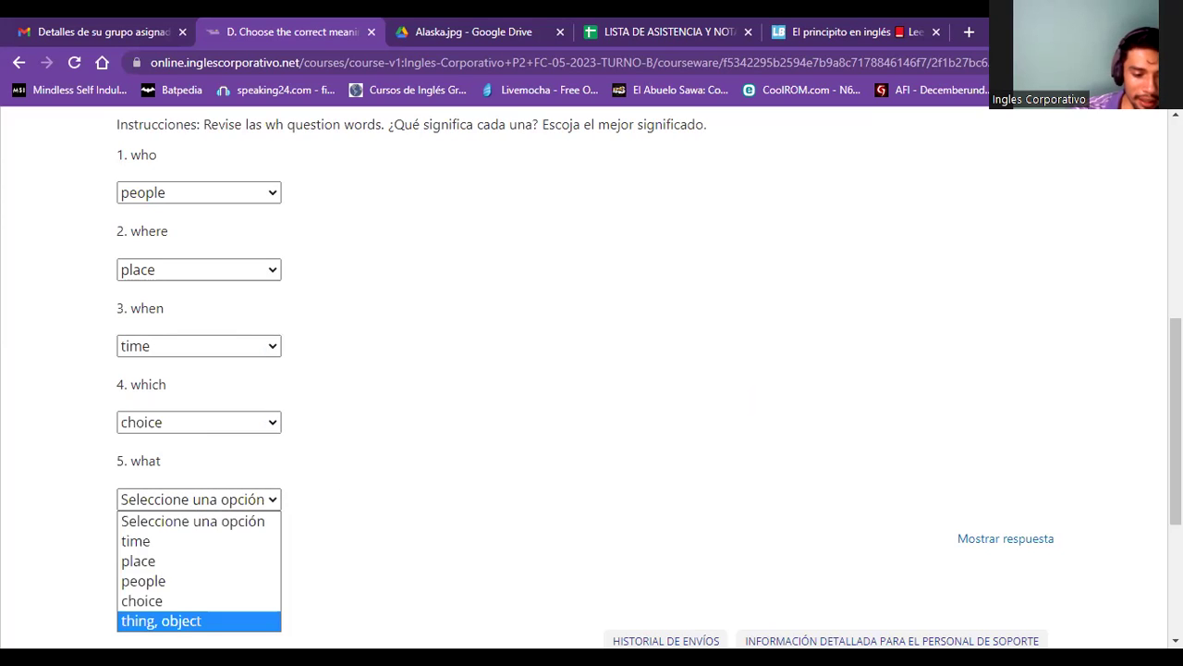
click(168, 623)
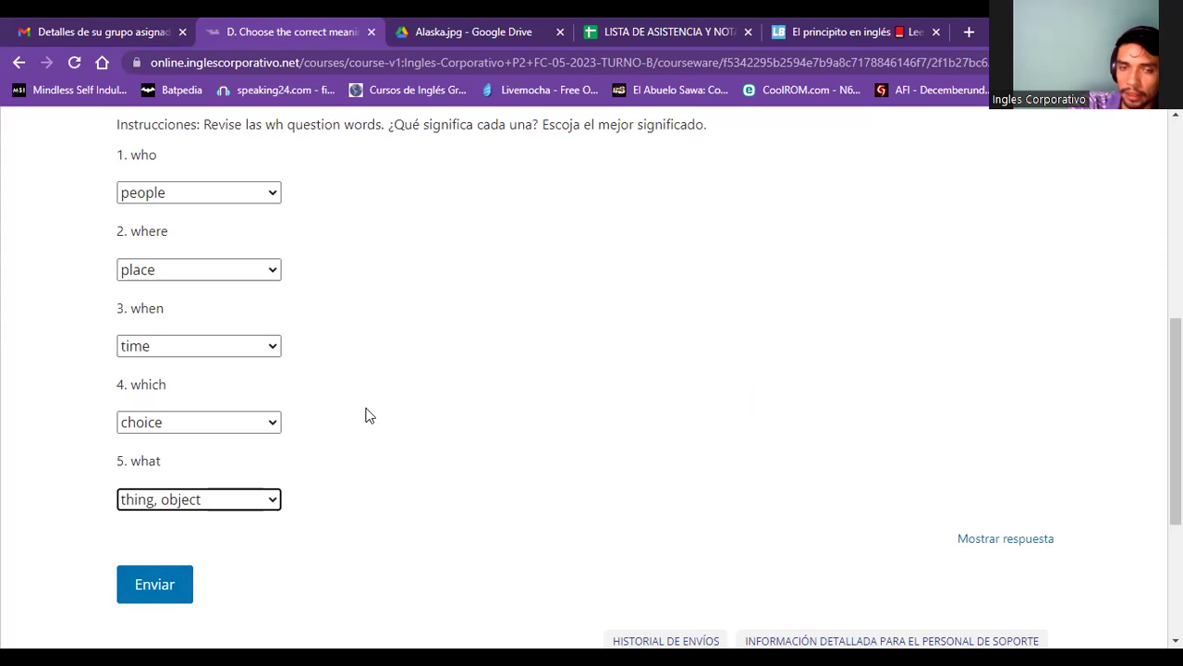
click(509, 152)
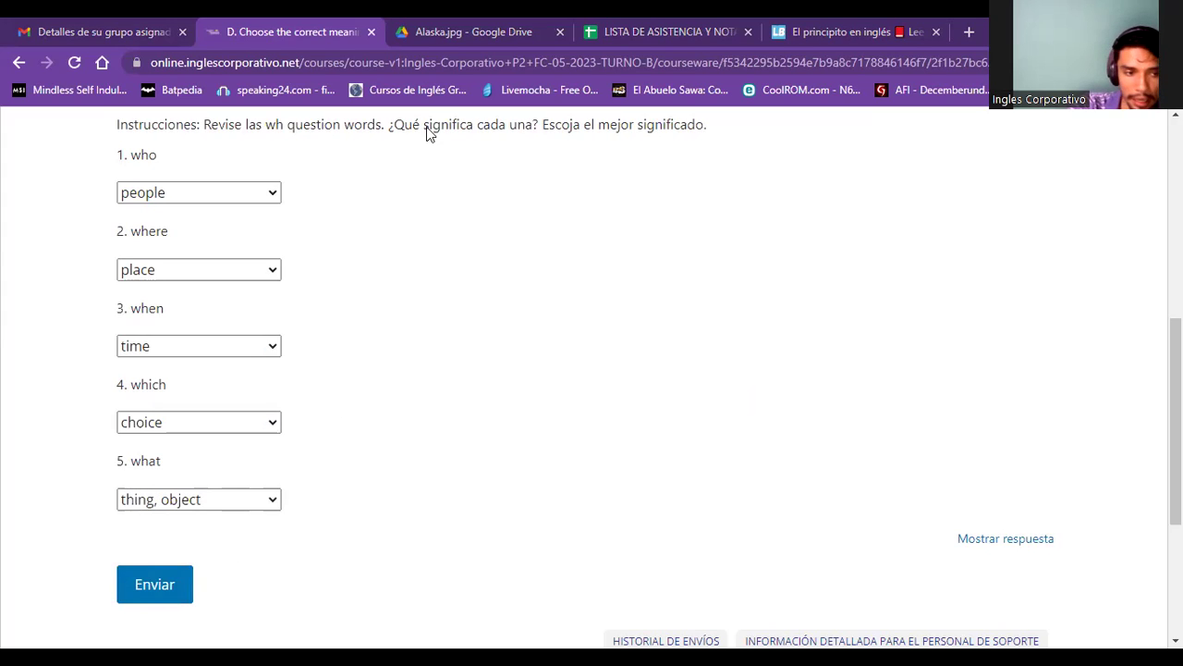
scroll(404, 427, down, 1)
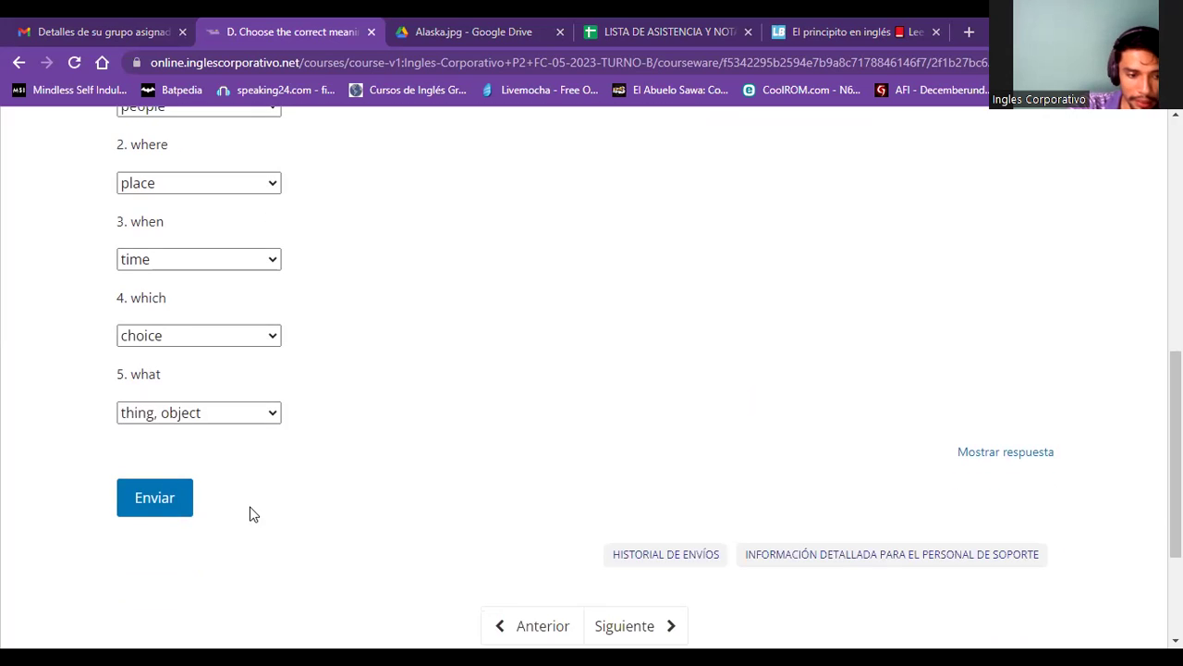
click(161, 509)
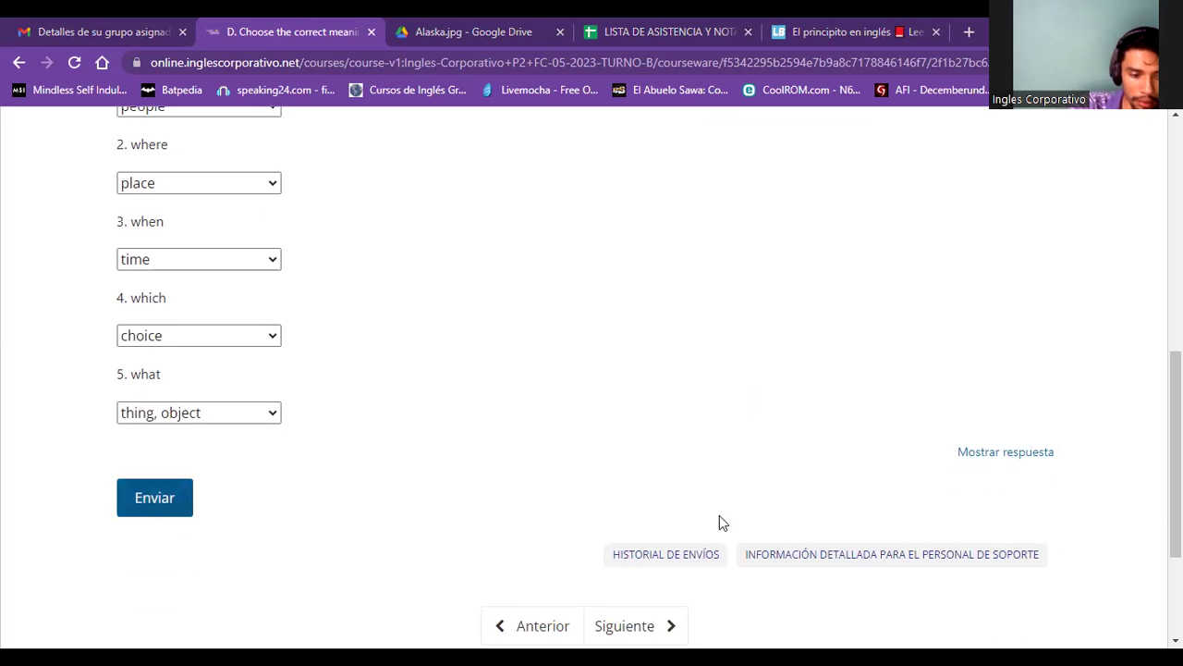
Open the exam exercise "E. Use the correct use of can or can't" and read its instructions and first sentences
scroll(553, 365, up, 8)
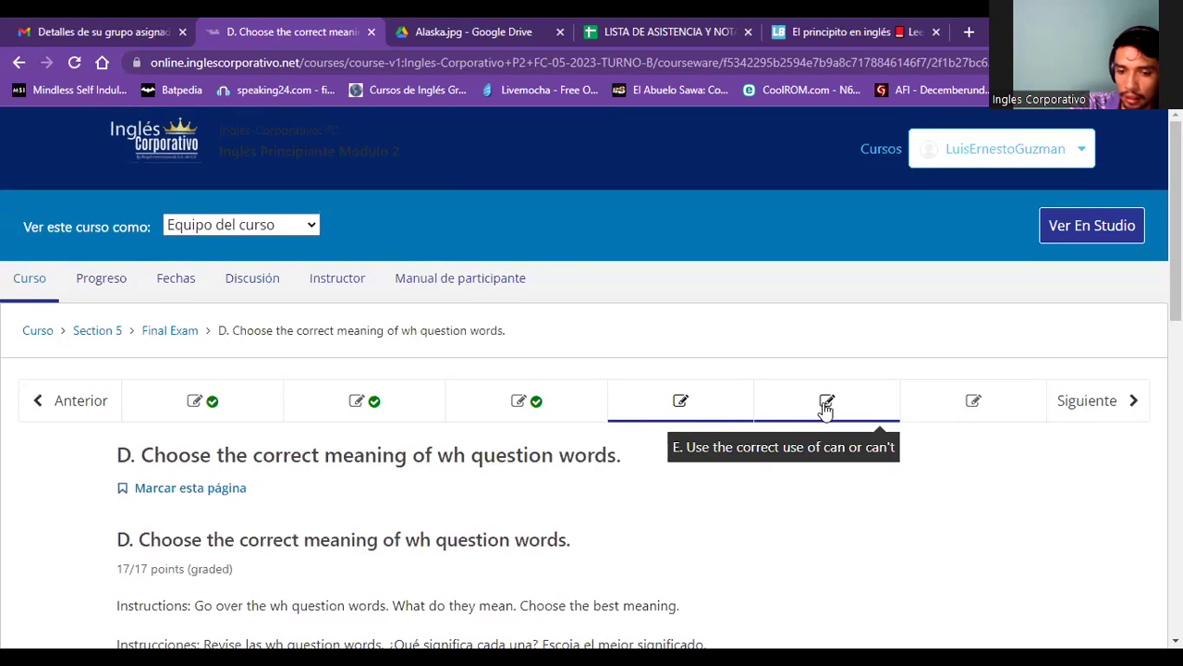
click(826, 407)
scroll(602, 290, down, 2)
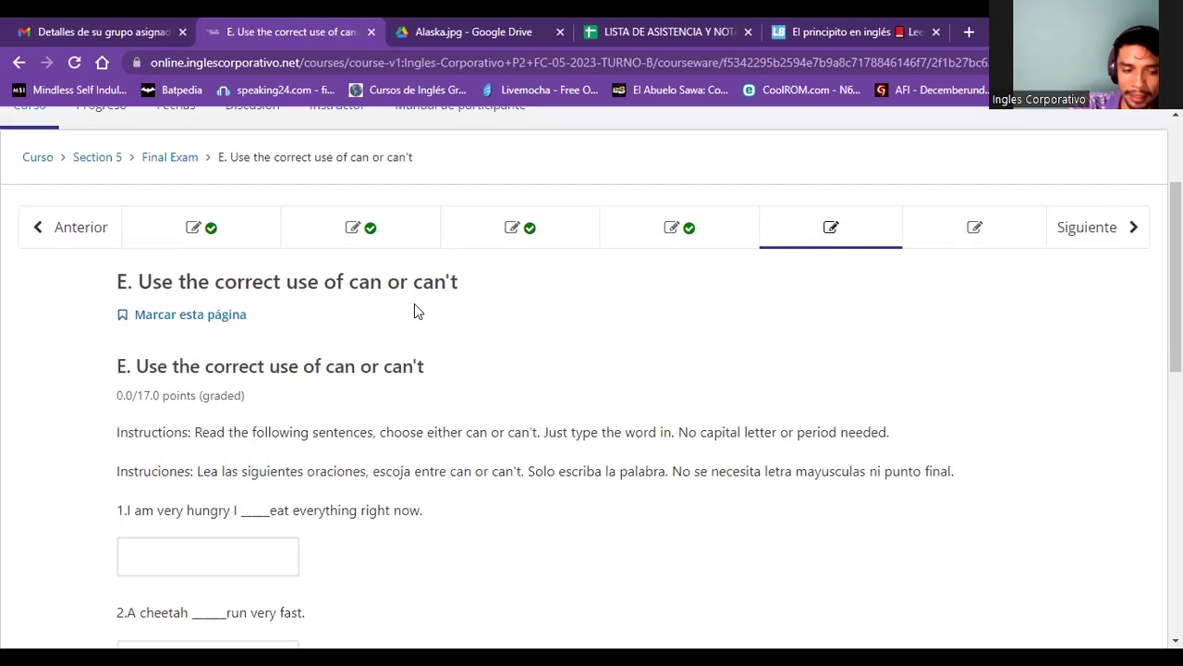
scroll(305, 283, down, 2)
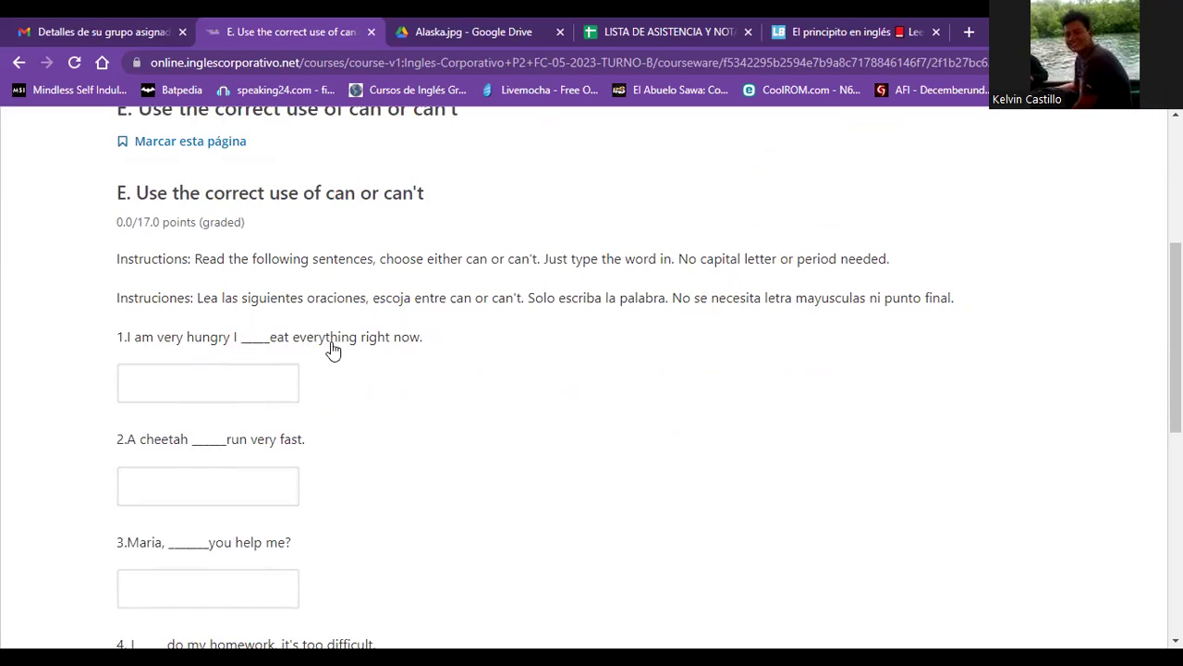
Fill in "can" for sentence 1 about being very hungry and sentence 2 about the cheetah
click(206, 388)
click(212, 427)
click(427, 357)
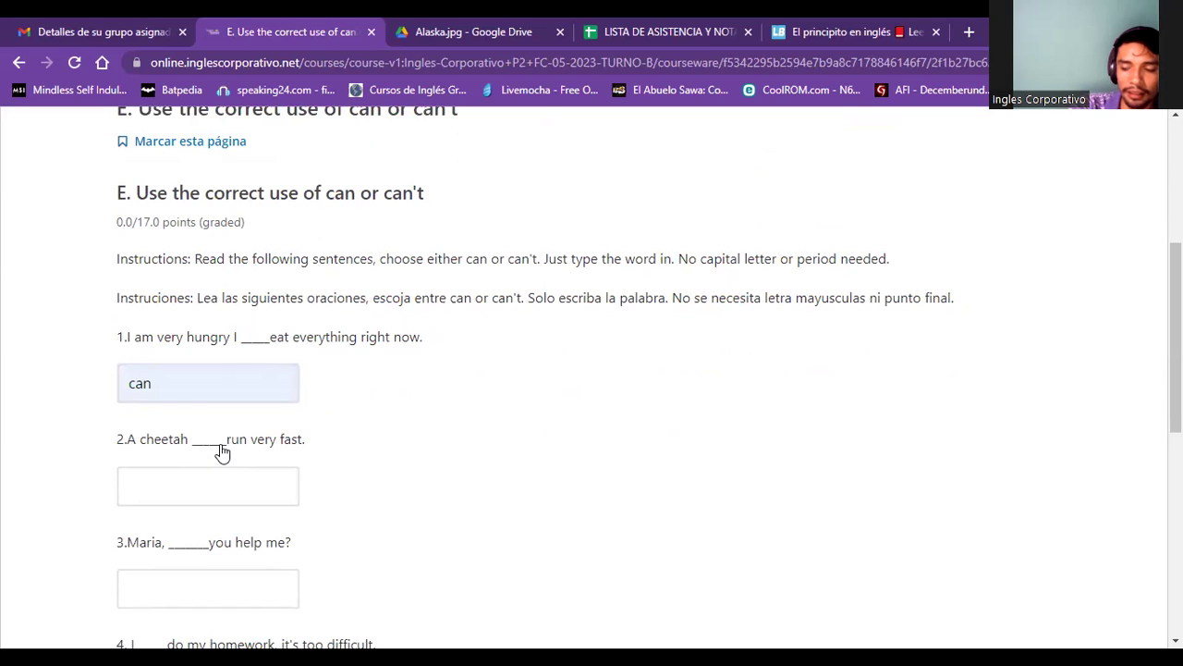
click(212, 484)
click(223, 525)
Fill in "can" for sentence 3 asking for help and "can't" for sentence 4 about the difficult homework
scroll(431, 454, down, 2)
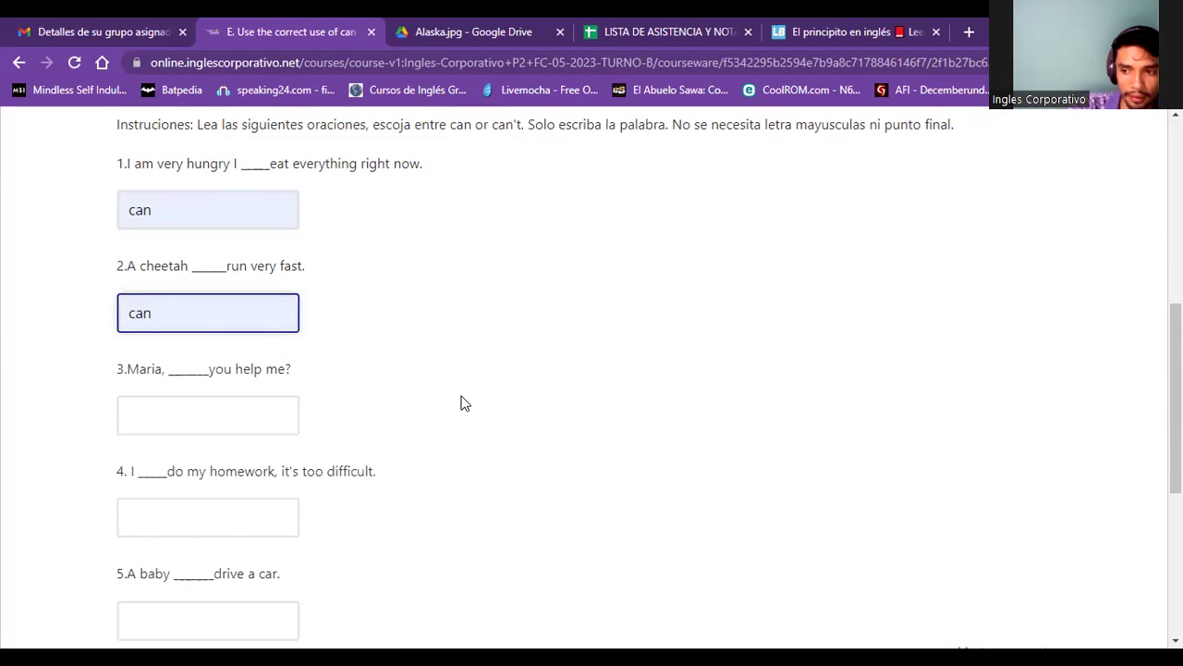
click(275, 417)
click(220, 460)
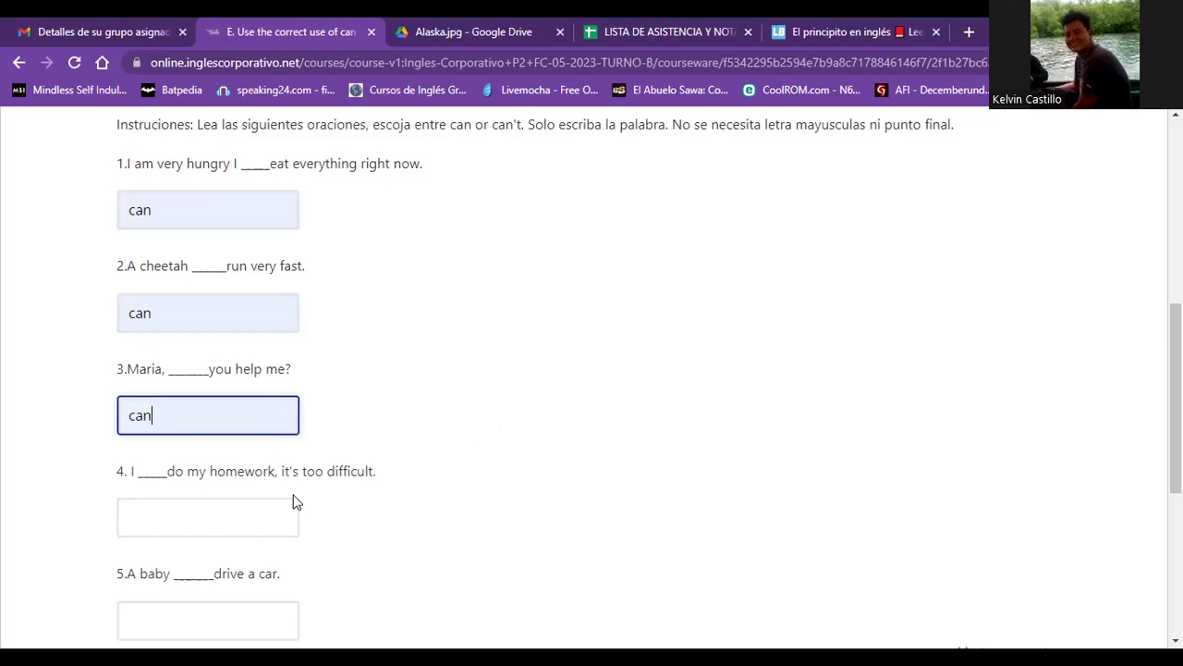
click(232, 517)
click(222, 563)
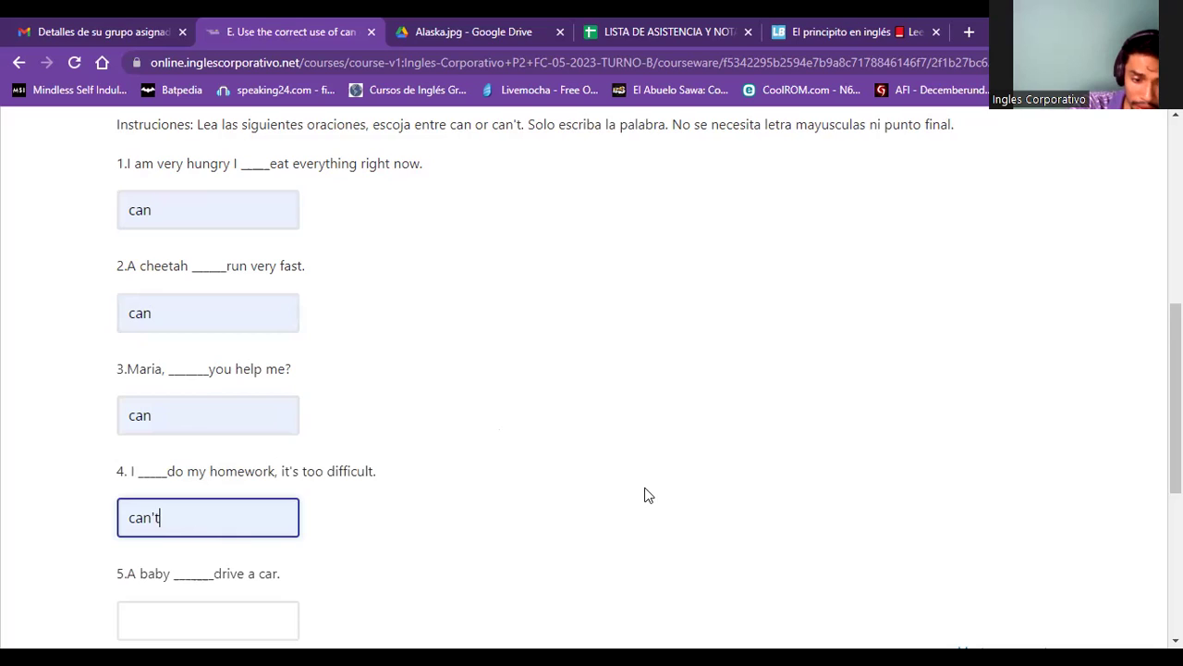
Fill in "can't" for sentence 5 about the baby driving a car and submit the exercise
scroll(243, 332, down, 3)
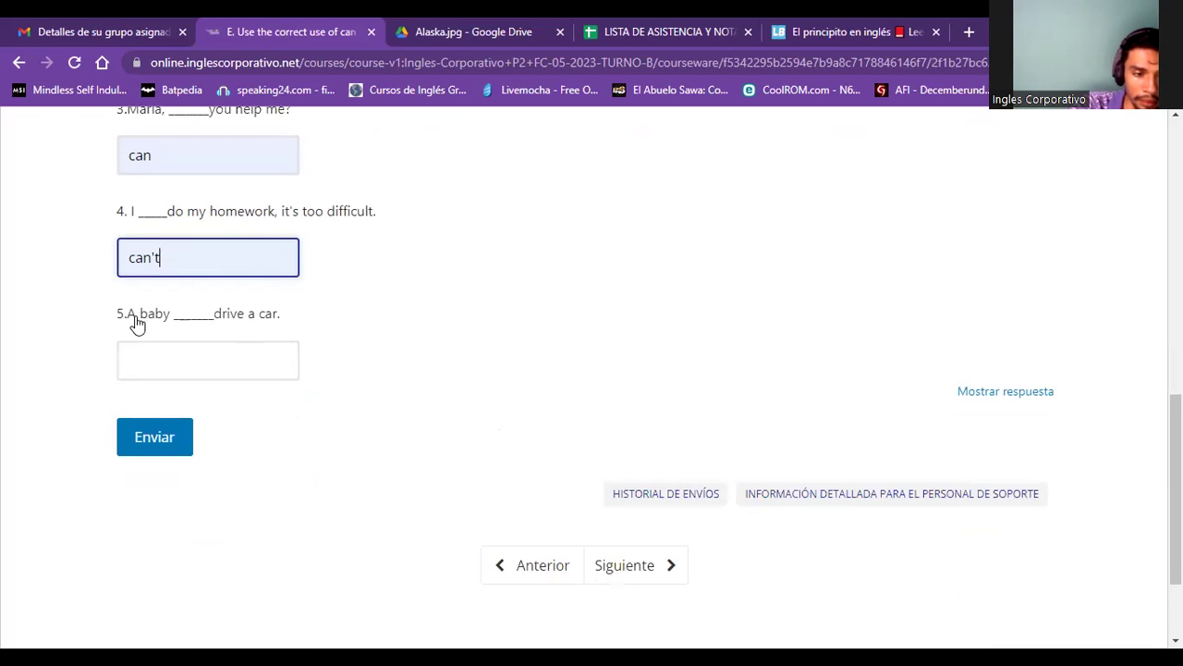
click(180, 359)
click(208, 404)
click(146, 437)
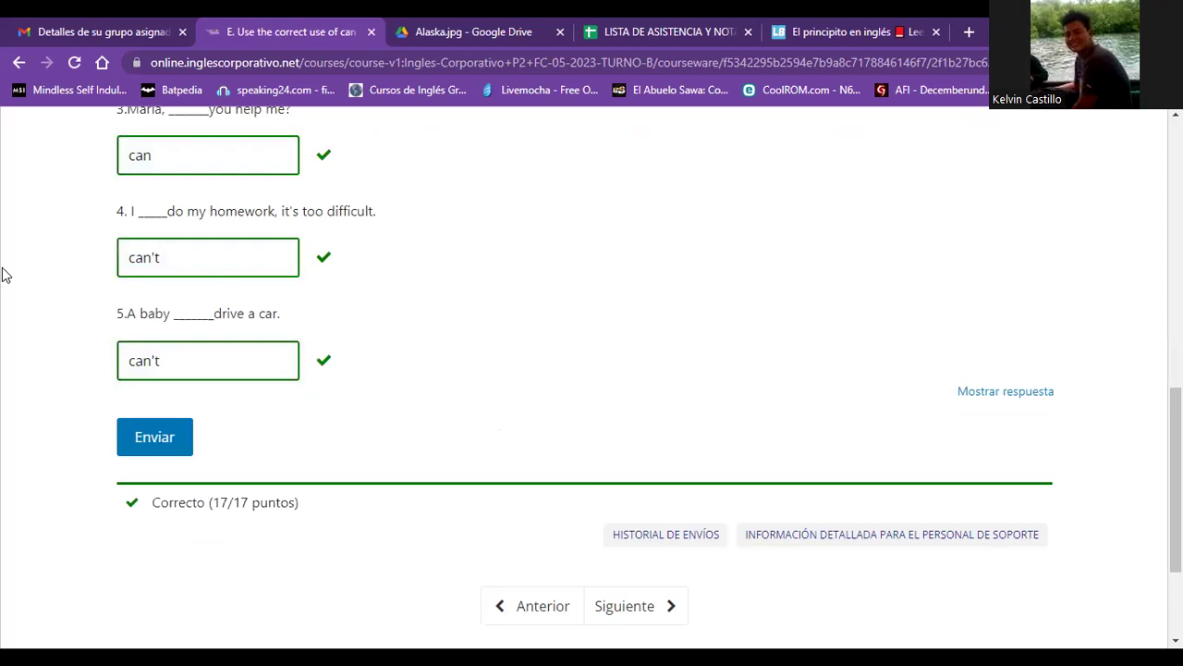
Open the exam exercise "F. Fill in the blanks and complete conversations" and read its instructions
scroll(5, 275, up, 8)
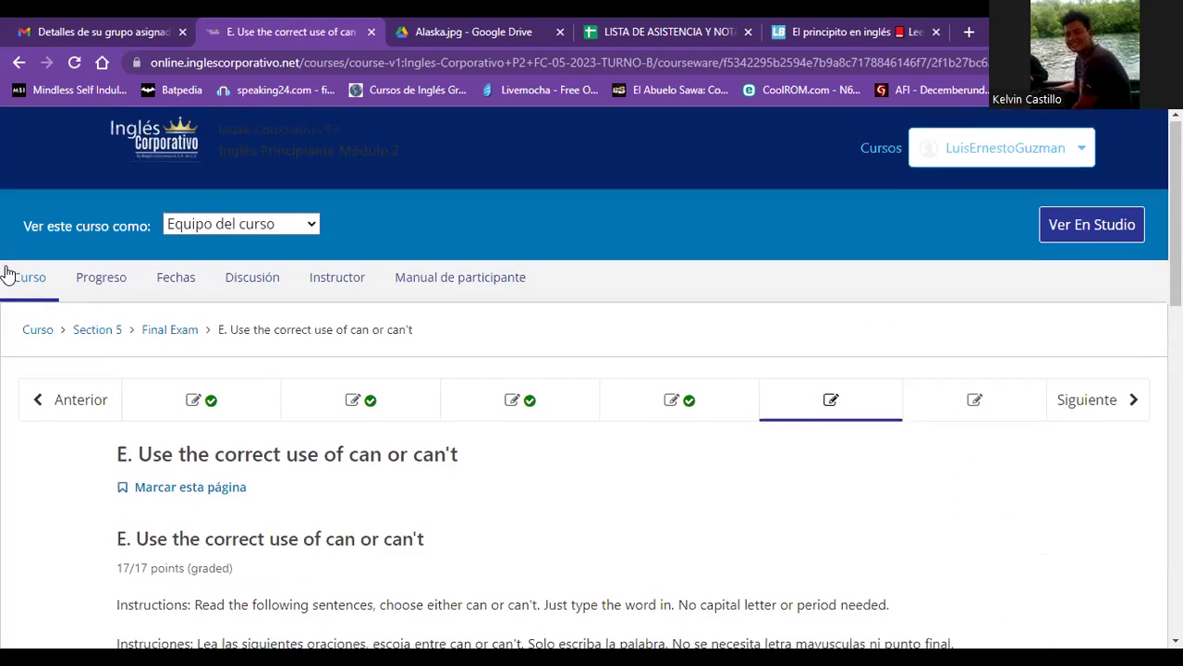
click(974, 400)
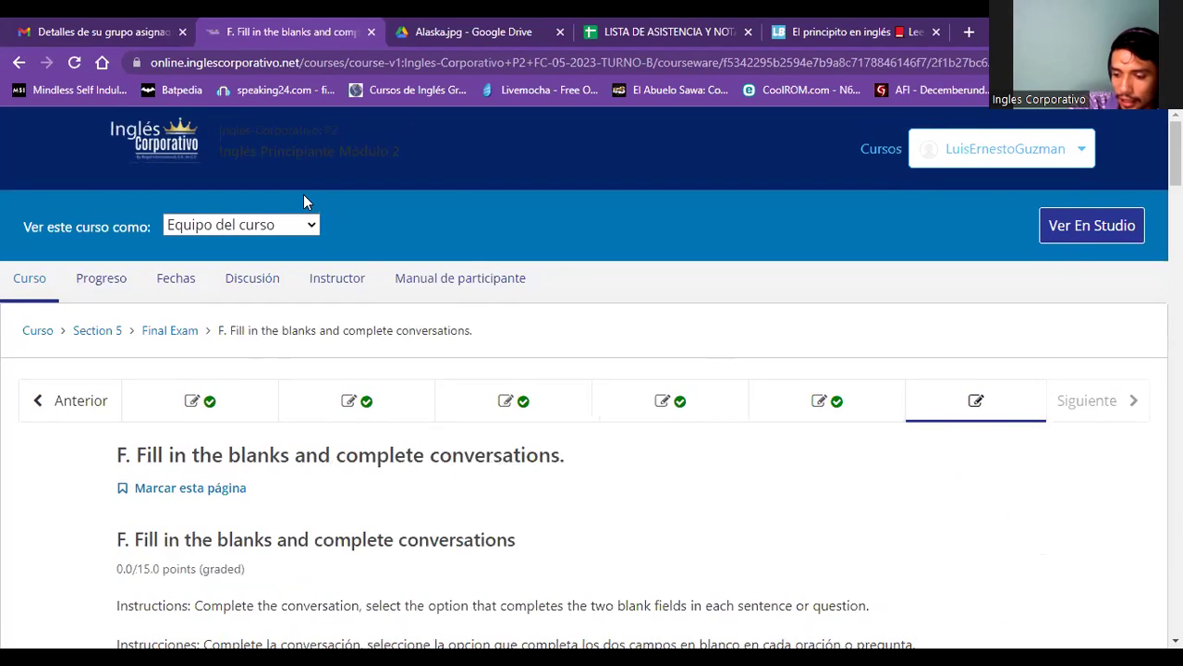
scroll(303, 197, down, 2)
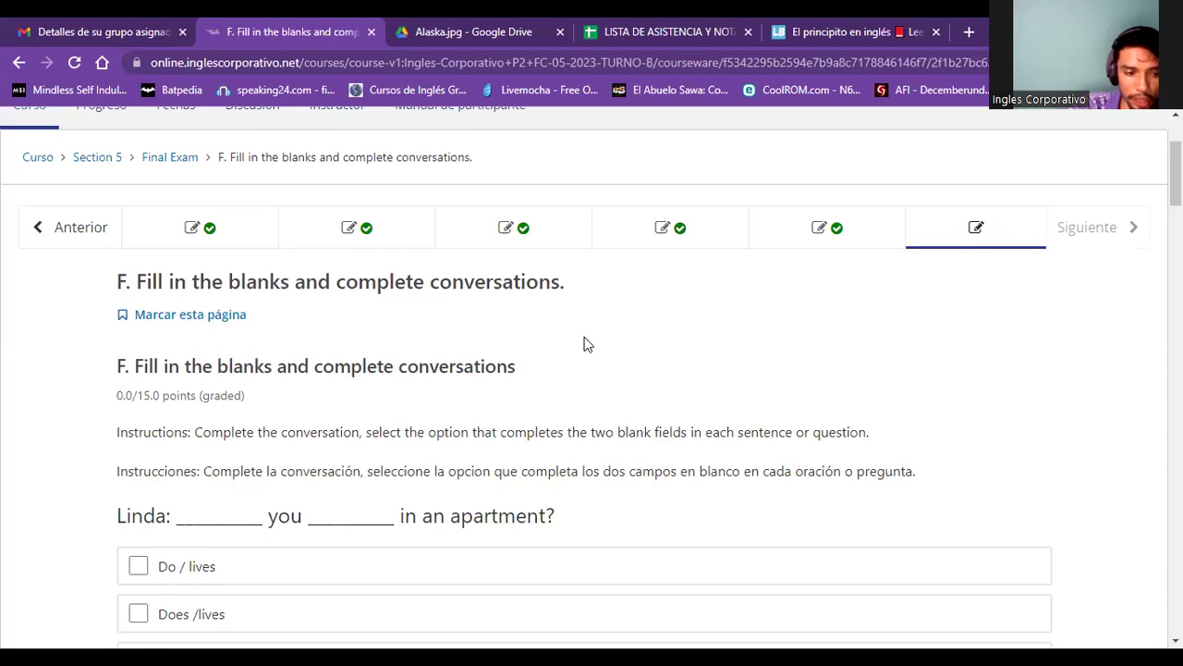
scroll(644, 340, down, 1)
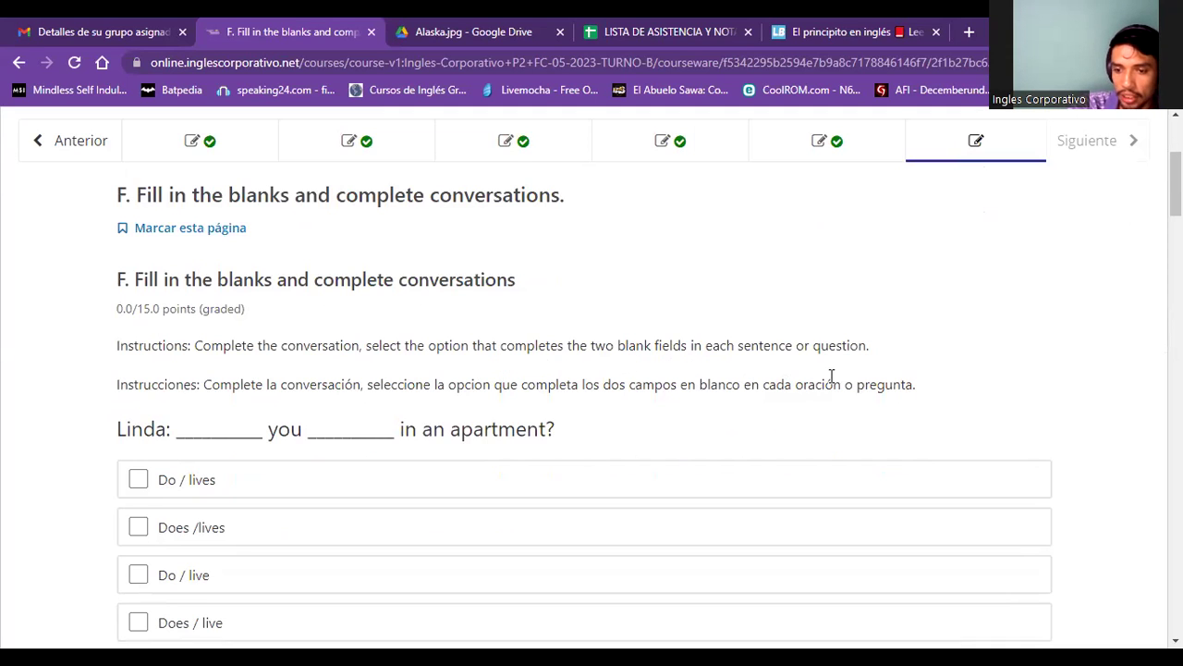
scroll(589, 309, down, 2)
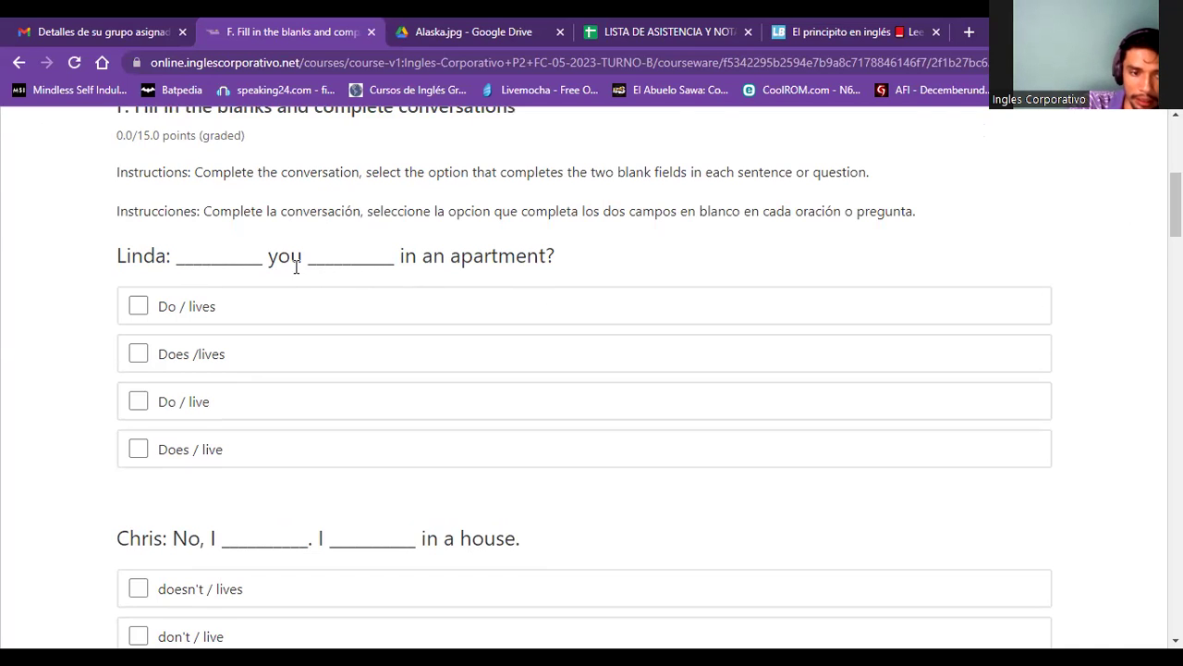
Highlight the word "you" in the apartment question and choose "Do / live" as its answer
drag(302, 264, 267, 278)
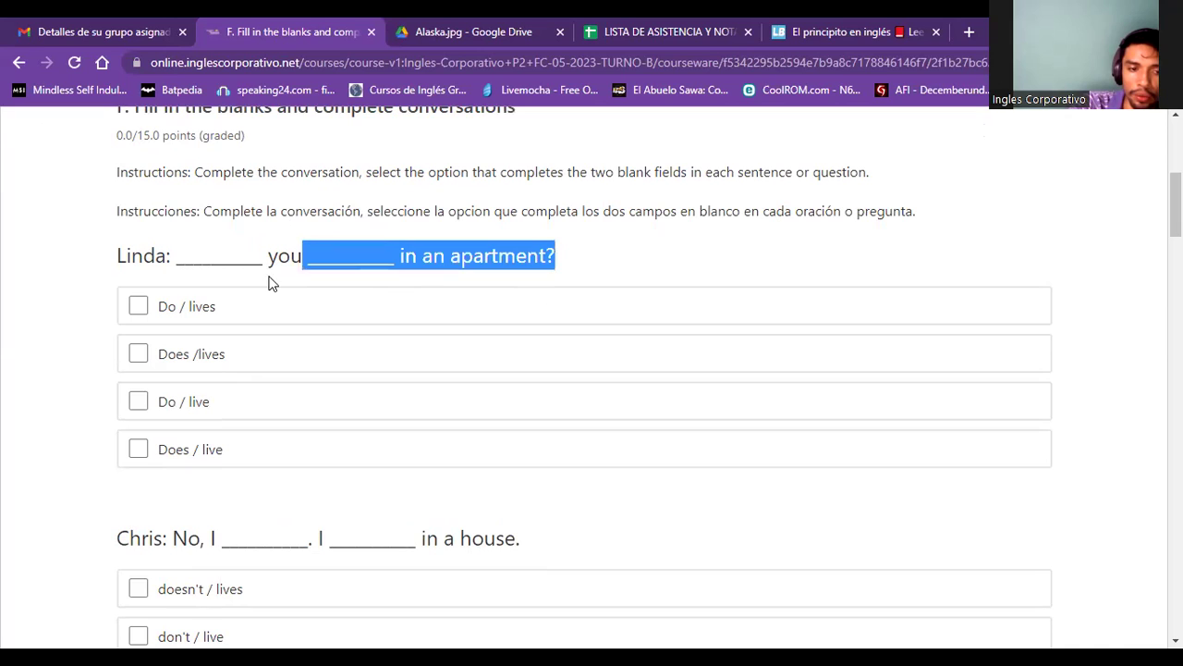
right_click(272, 270)
click(251, 238)
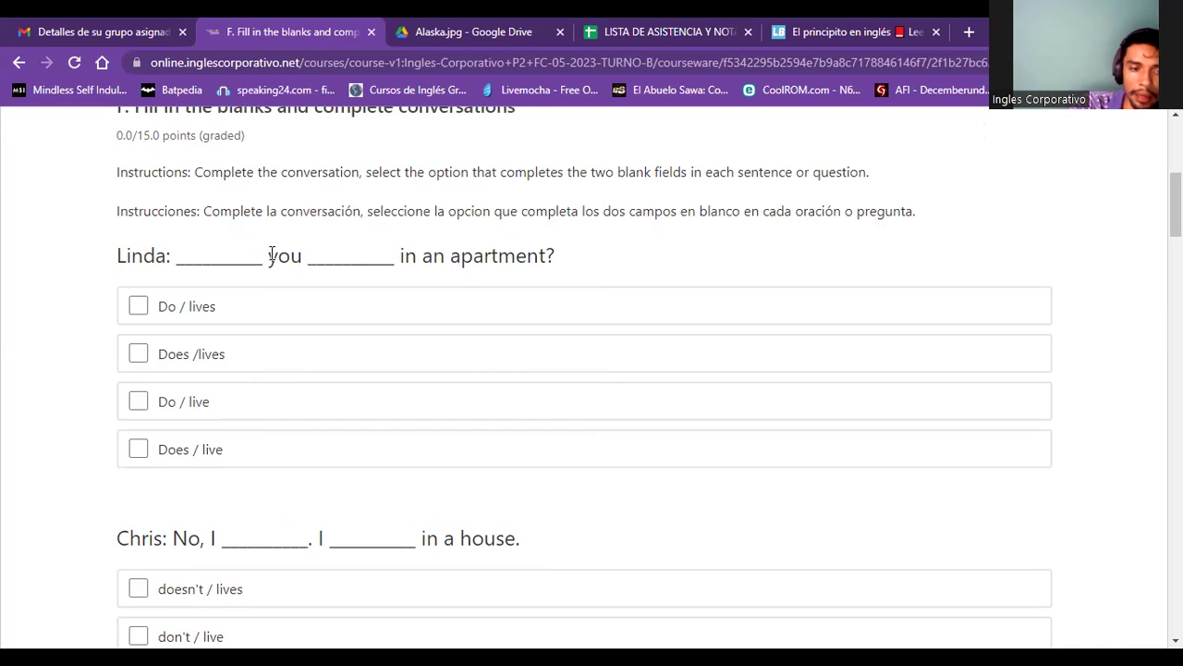
drag(270, 254, 304, 258)
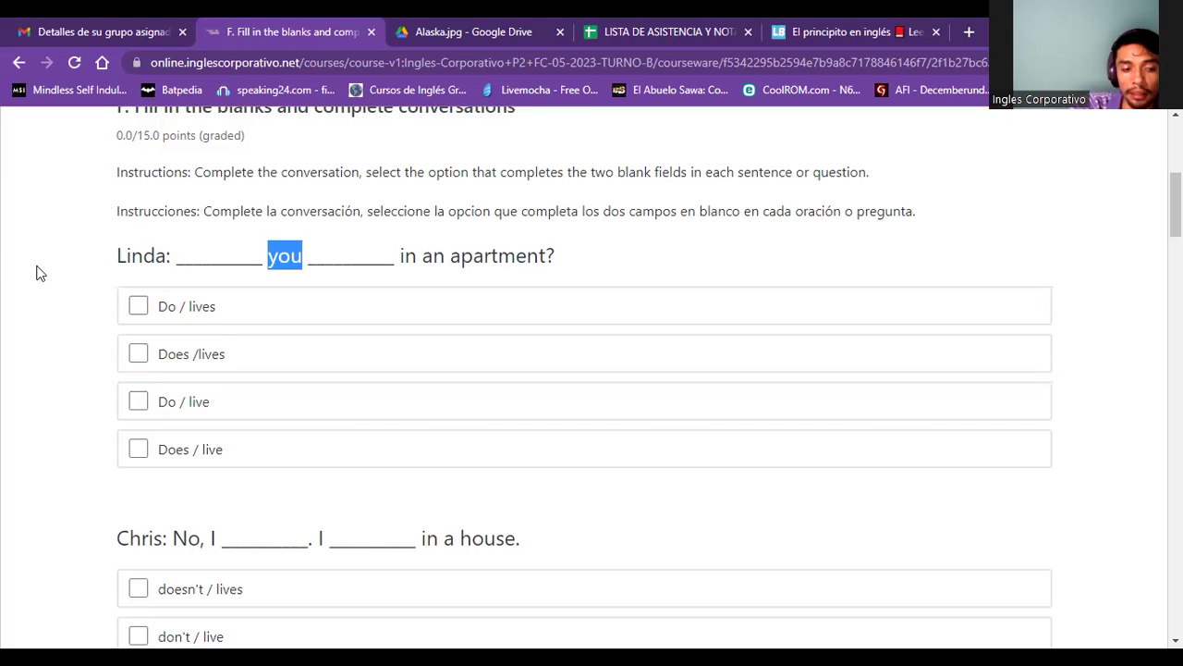
click(140, 404)
Look over the apartment question again and choose "don't / live" for the reply about living in a house
scroll(3, 302, down, 1)
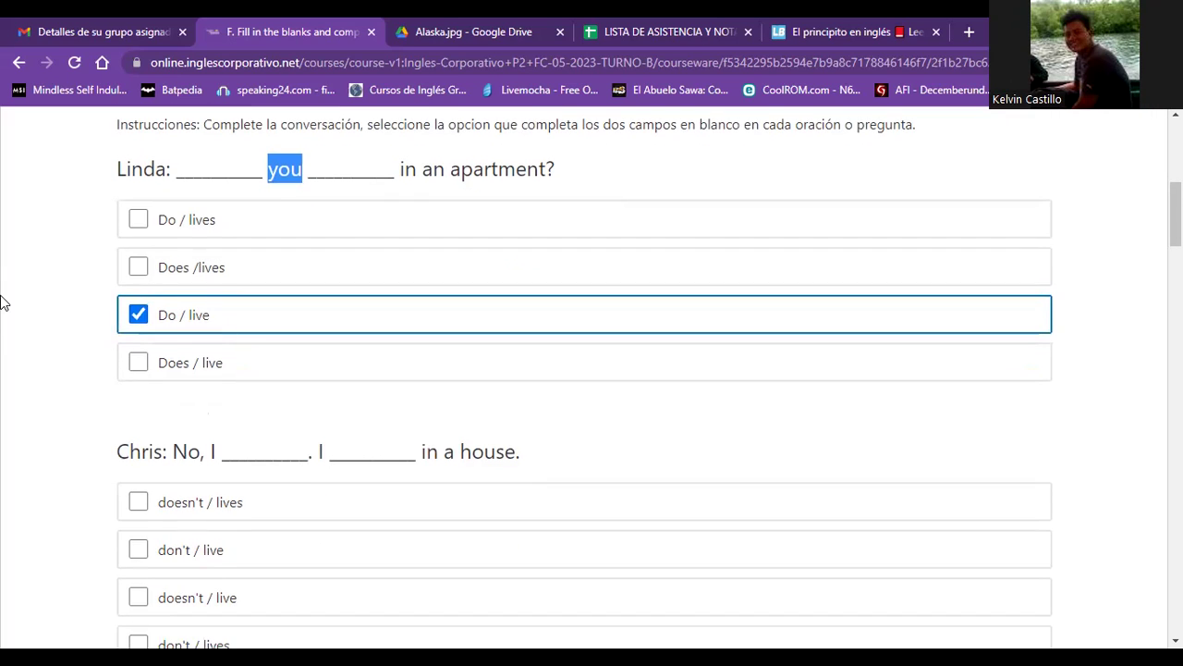
scroll(2, 301, down, 2)
scroll(3, 300, up, 2)
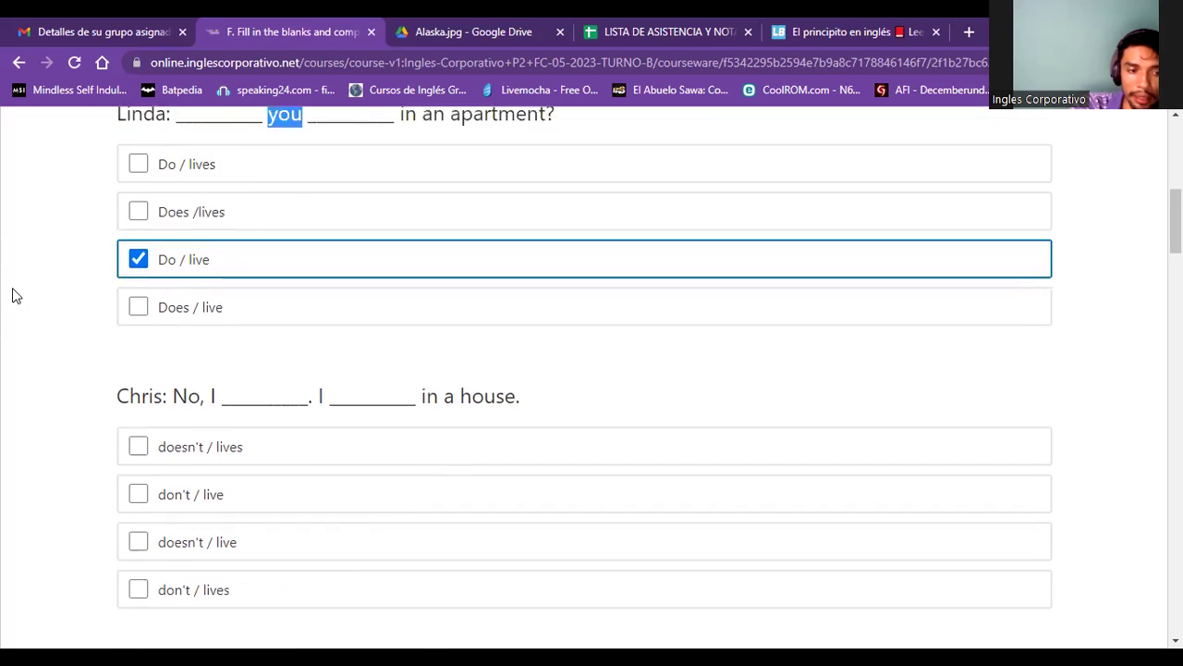
scroll(14, 295, up, 1)
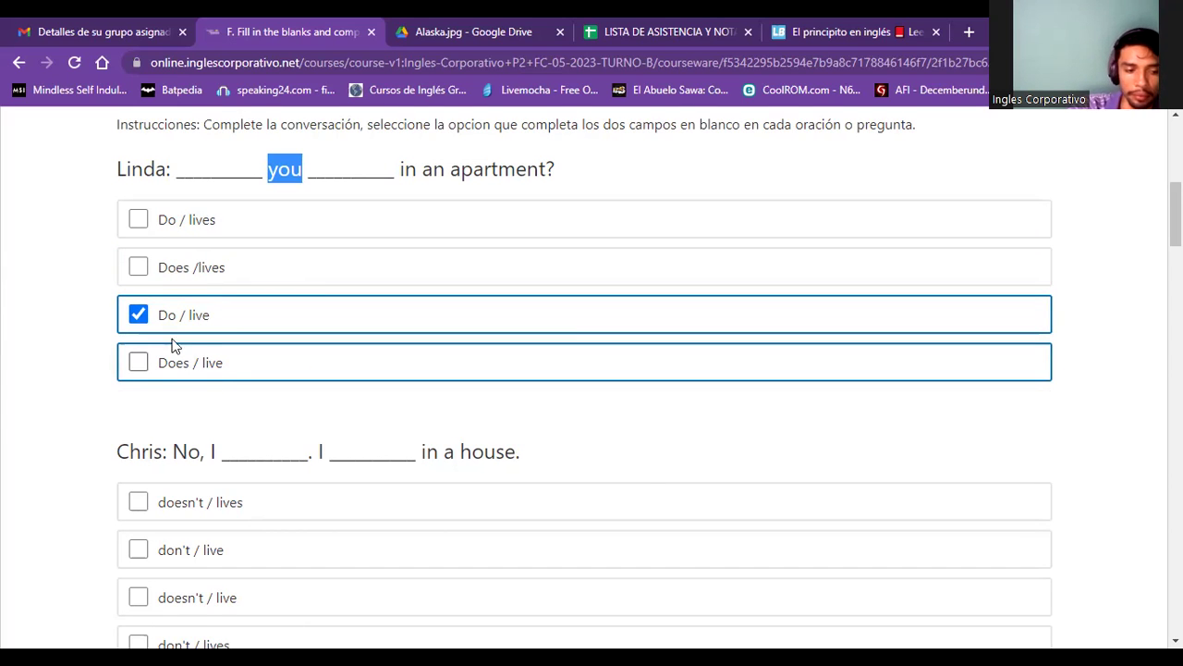
scroll(172, 345, down, 2)
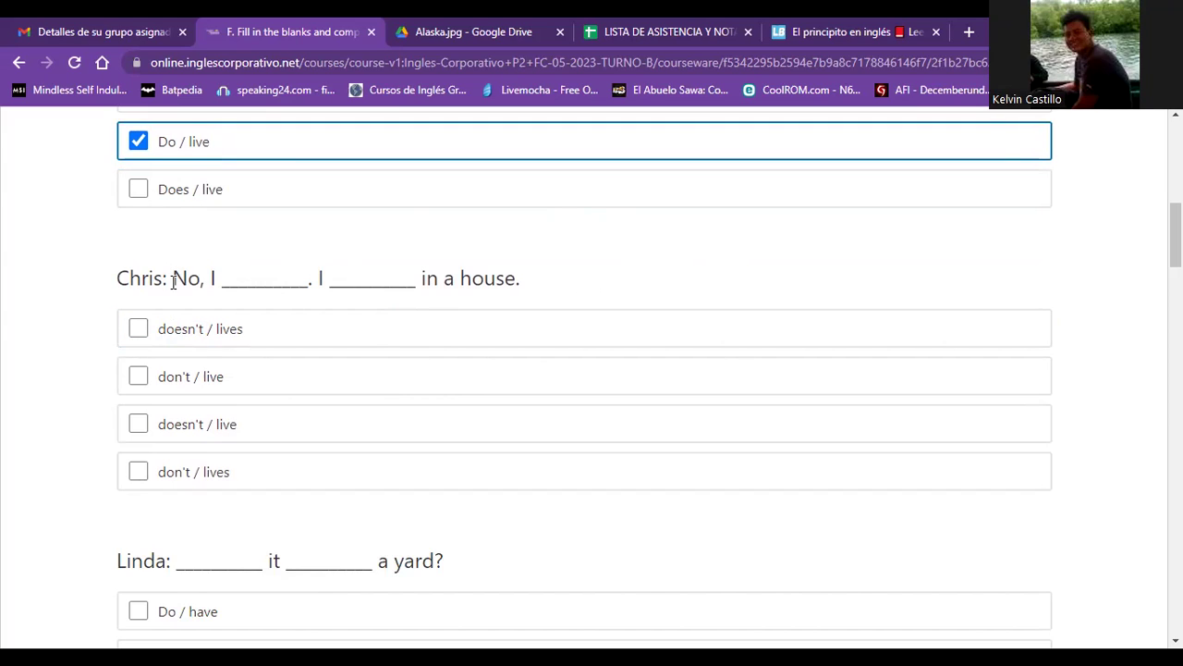
click(228, 378)
Choose "Does / have" for the question about the yard and "does" for the "Yes, it" reply
scroll(136, 339, down, 1)
scroll(136, 339, down, 2)
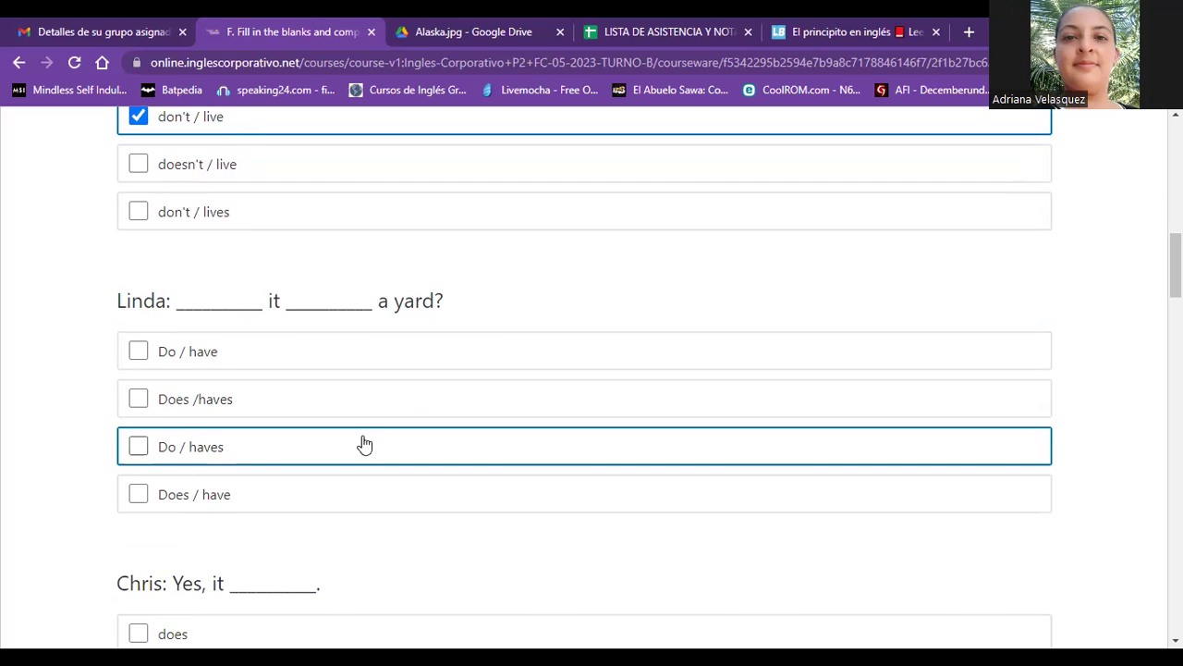
click(343, 492)
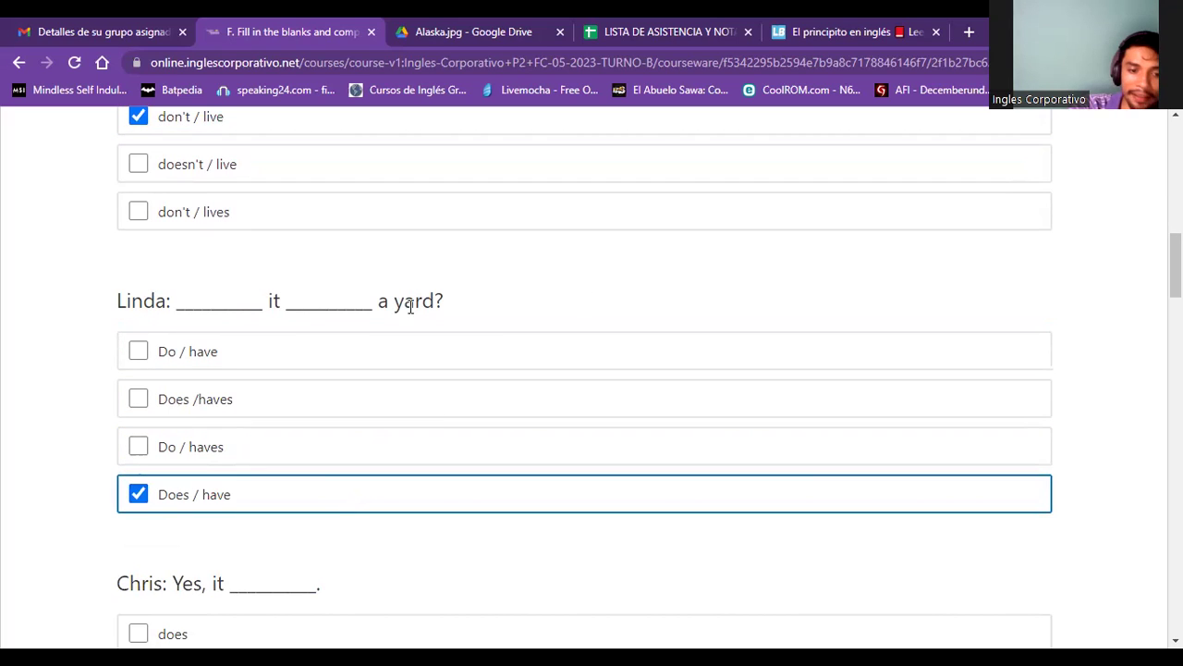
scroll(208, 422, down, 2)
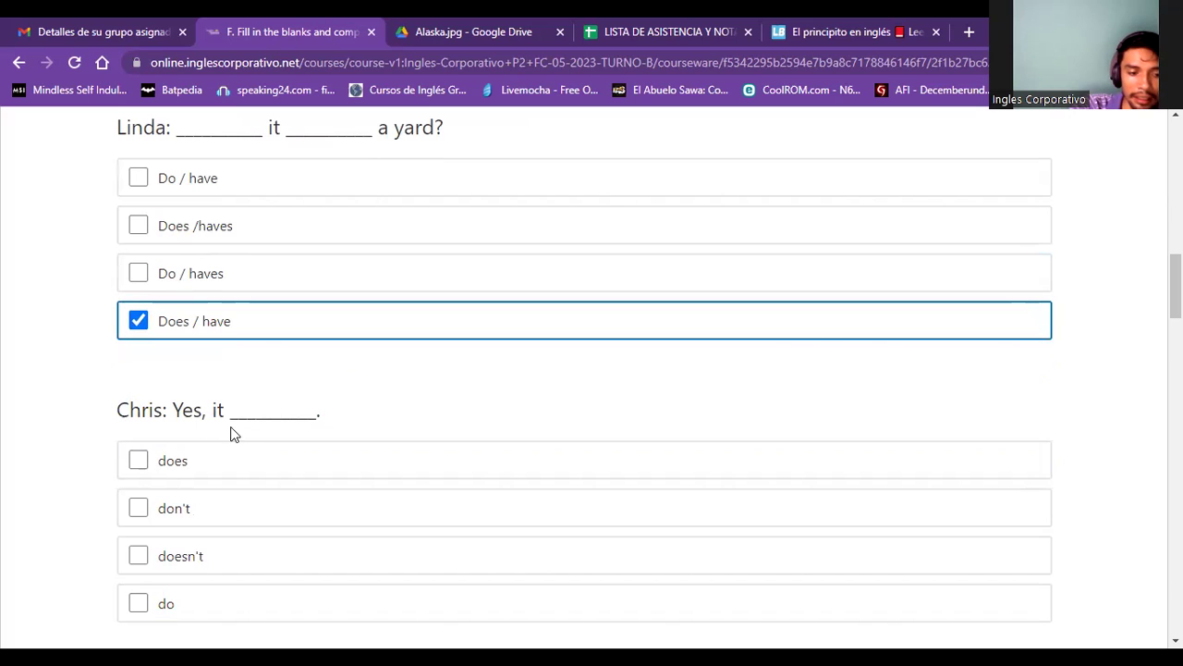
double_click(224, 410)
click(196, 459)
Choose "Do / live" for the question about living alone and "don't / live" for the family reply, highlighting that reply's second sentence
scroll(347, 344, down, 3)
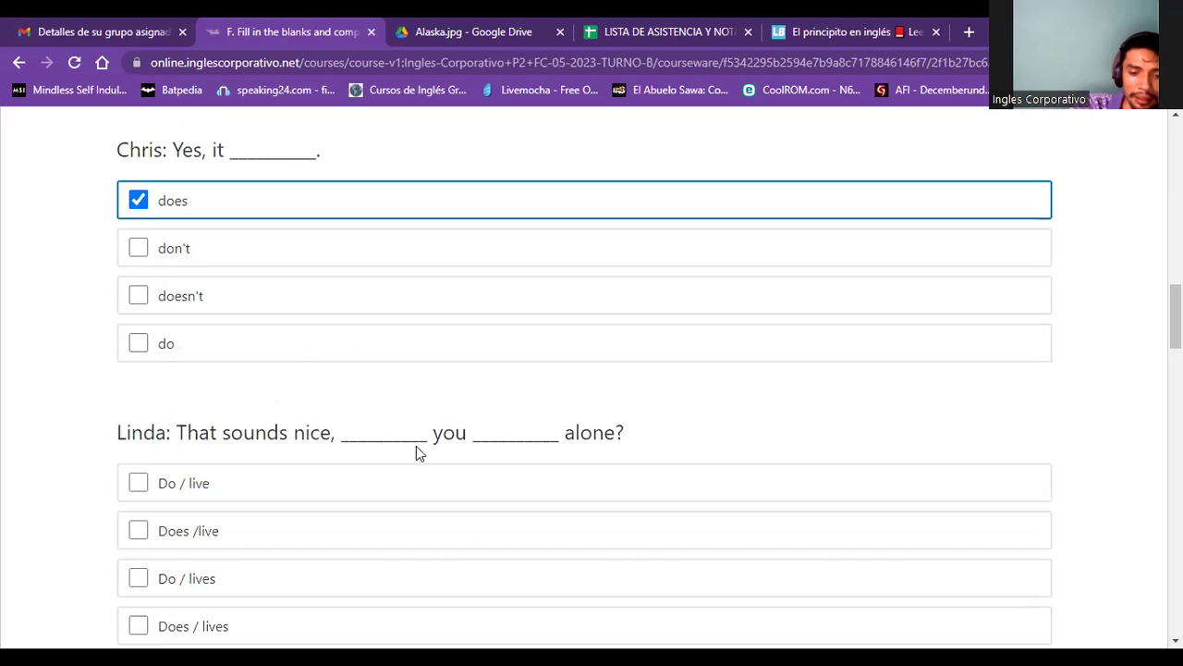
click(218, 482)
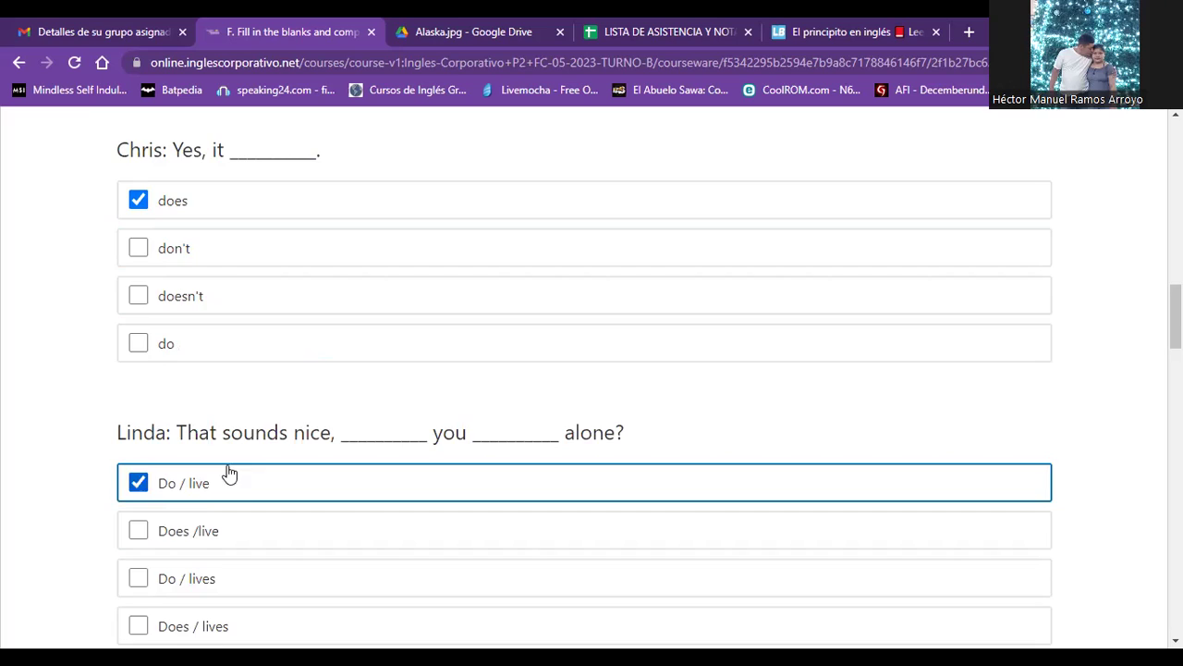
scroll(140, 352, down, 4)
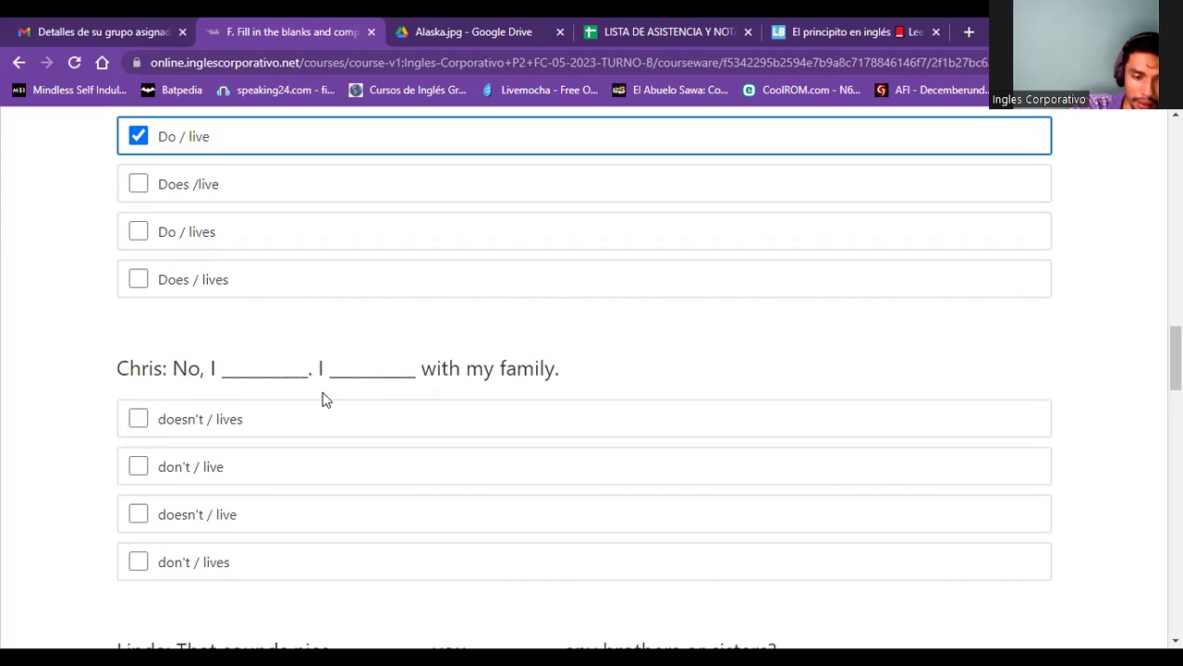
click(245, 474)
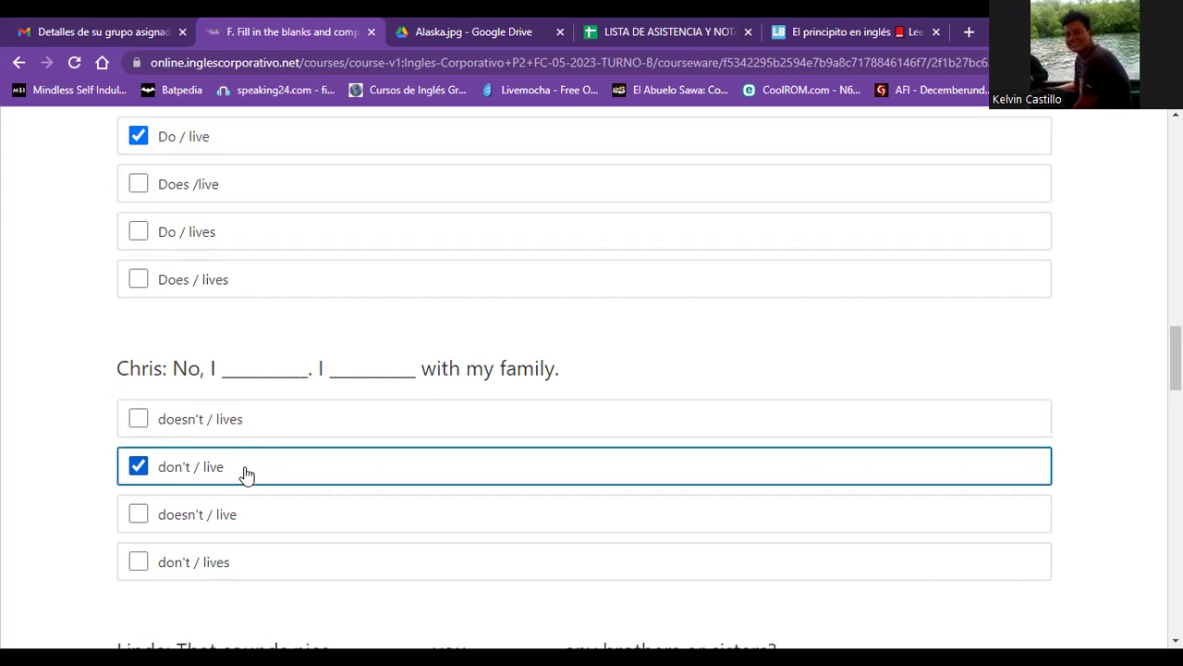
click(317, 369)
drag(317, 369, 729, 375)
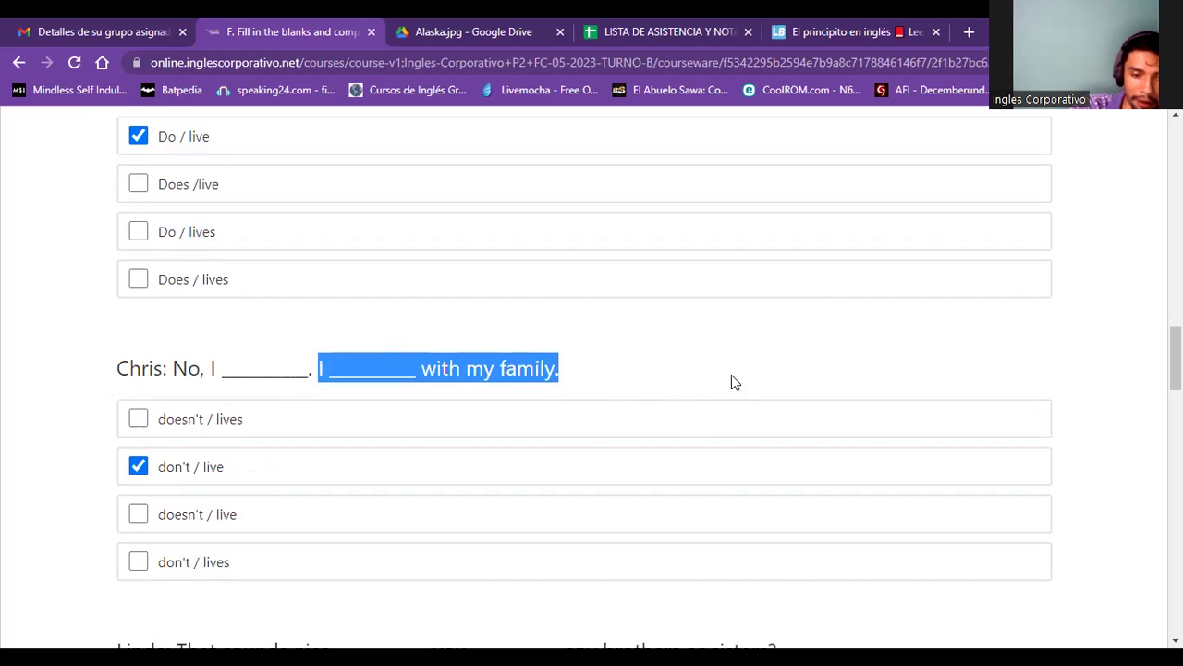
scroll(115, 453, down, 1)
click(65, 451)
Choose "Do / have" for the question about brothers or sisters and "do / have" for the reply about four sisters
scroll(55, 452, down, 3)
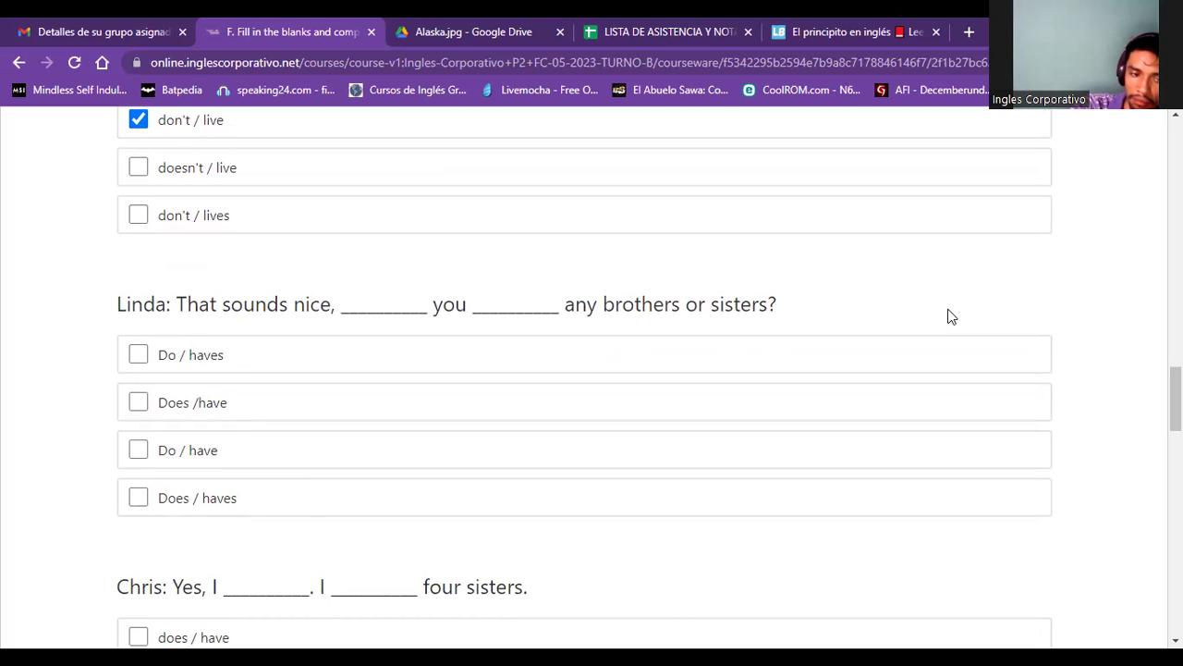
click(178, 464)
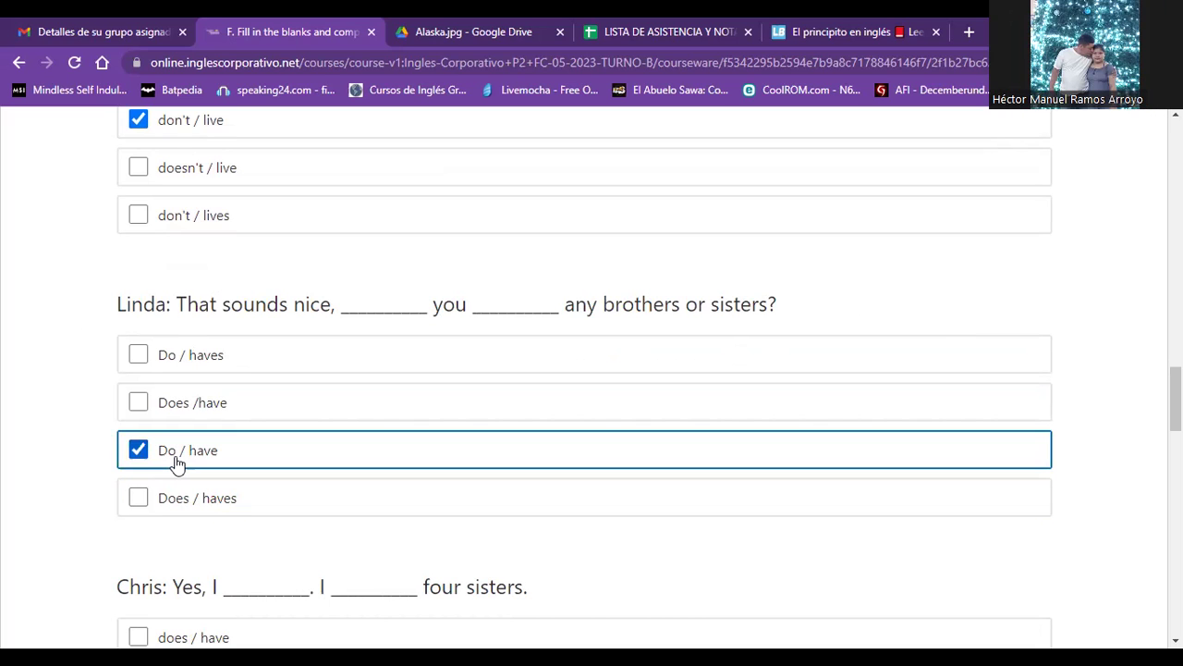
scroll(50, 417, down, 4)
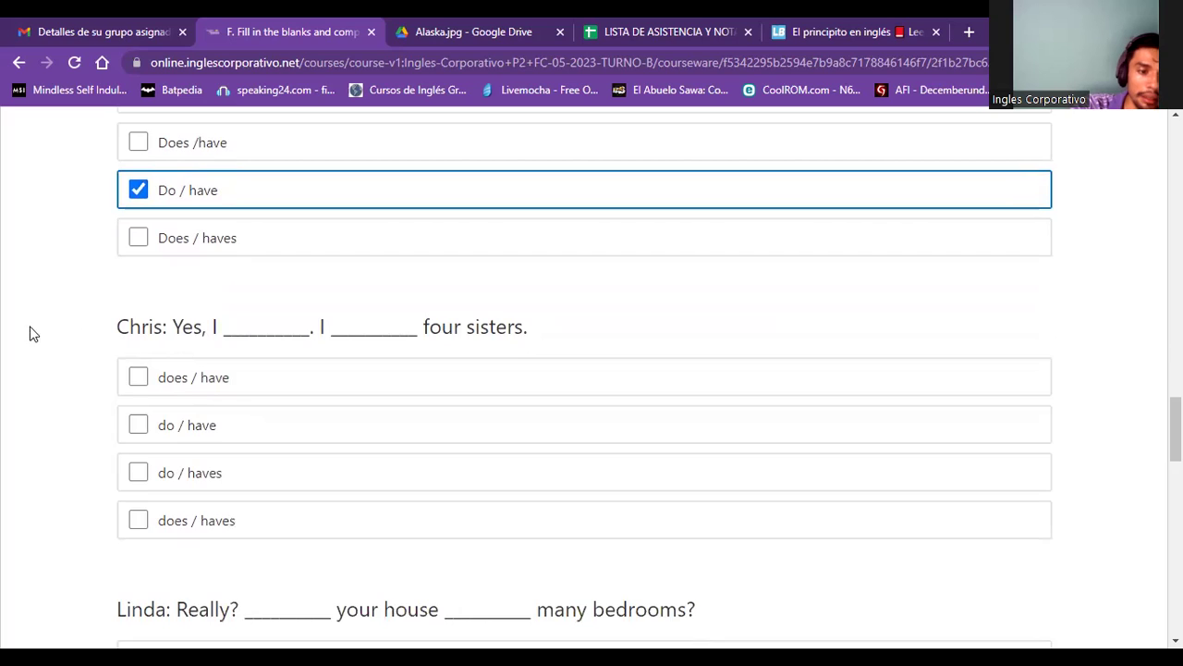
scroll(28, 320, down, 1)
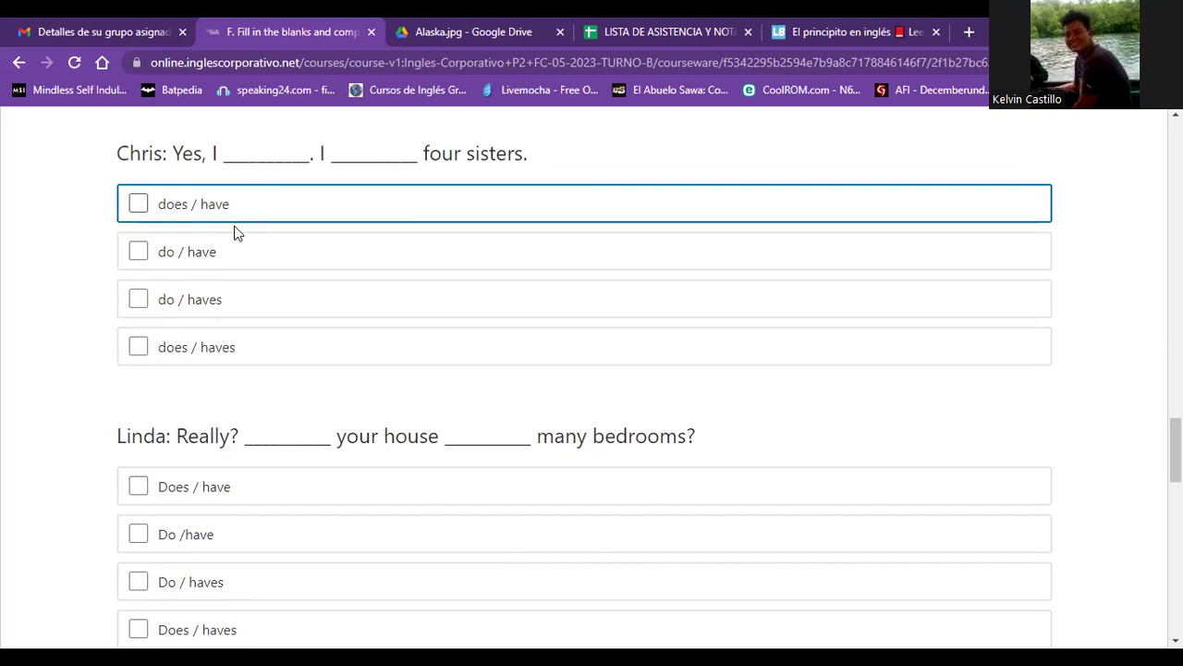
click(202, 259)
Choose "Does / have" for the question about many bedrooms and "does / has" for the reply about having four
scroll(153, 341, down, 2)
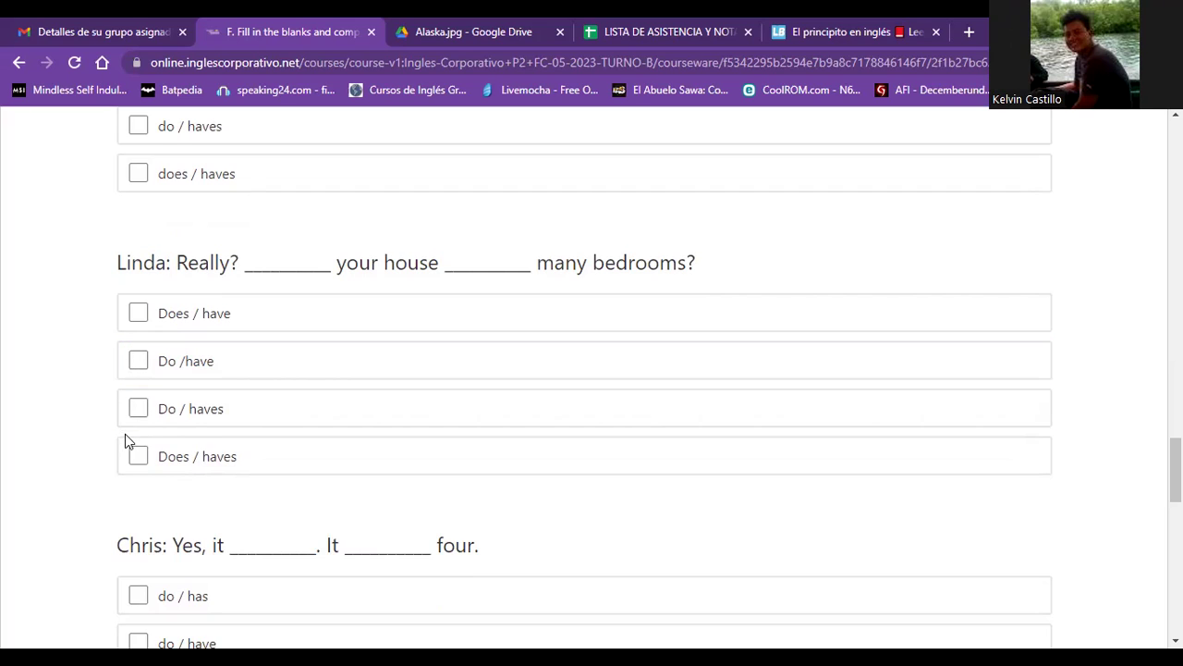
click(151, 315)
scroll(116, 335, down, 2)
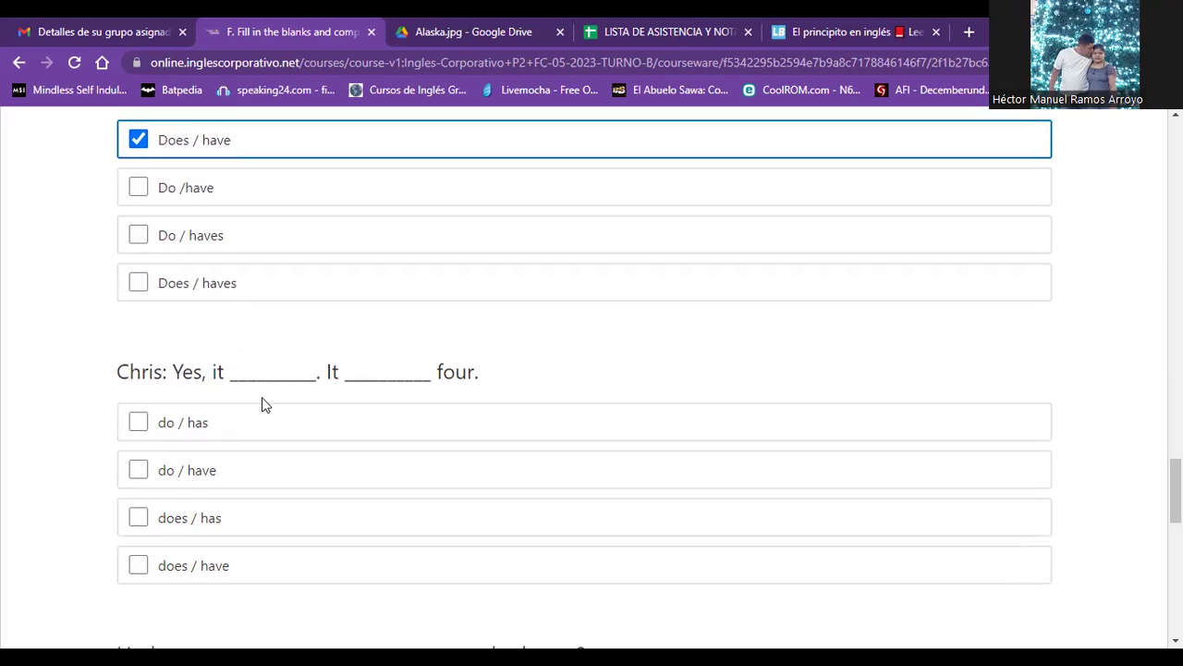
click(172, 526)
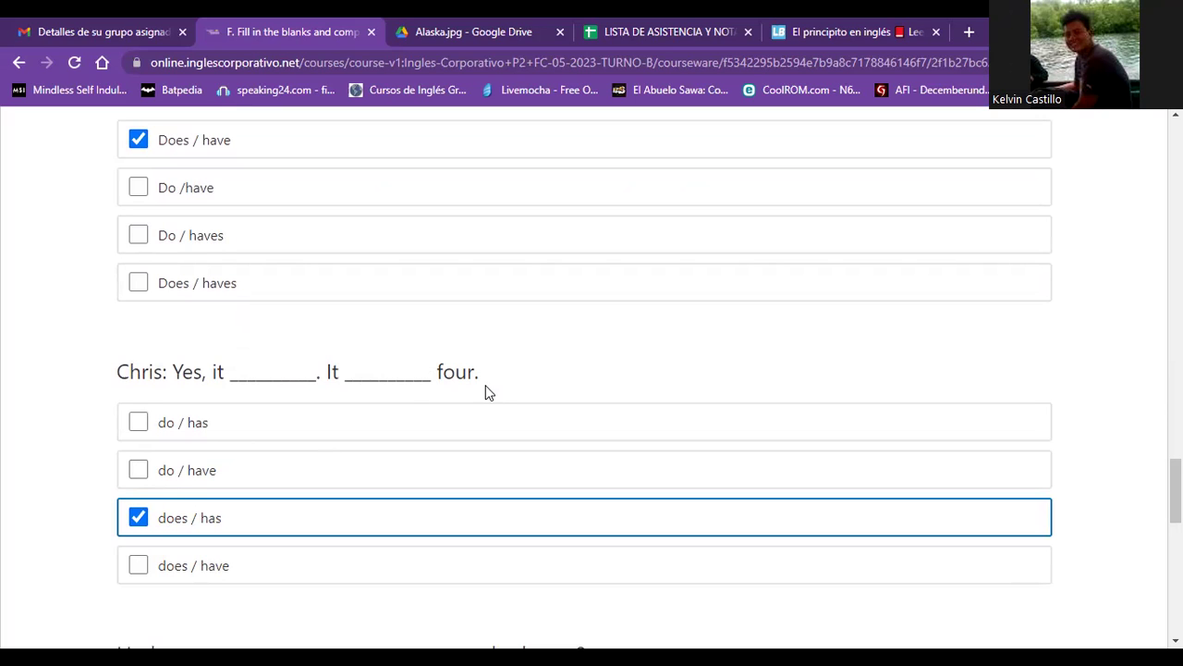
Highlight "you" in the question about having your own bedroom and choose "Do /have" as its answer
scroll(163, 439, down, 5)
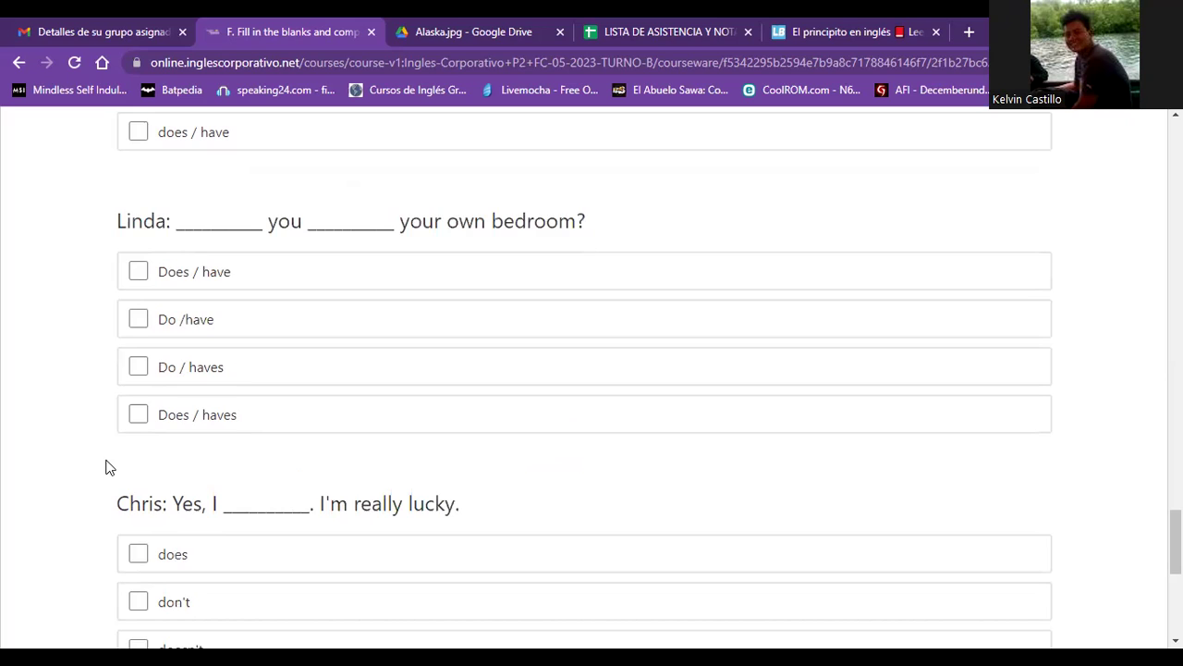
scroll(105, 466, up, 1)
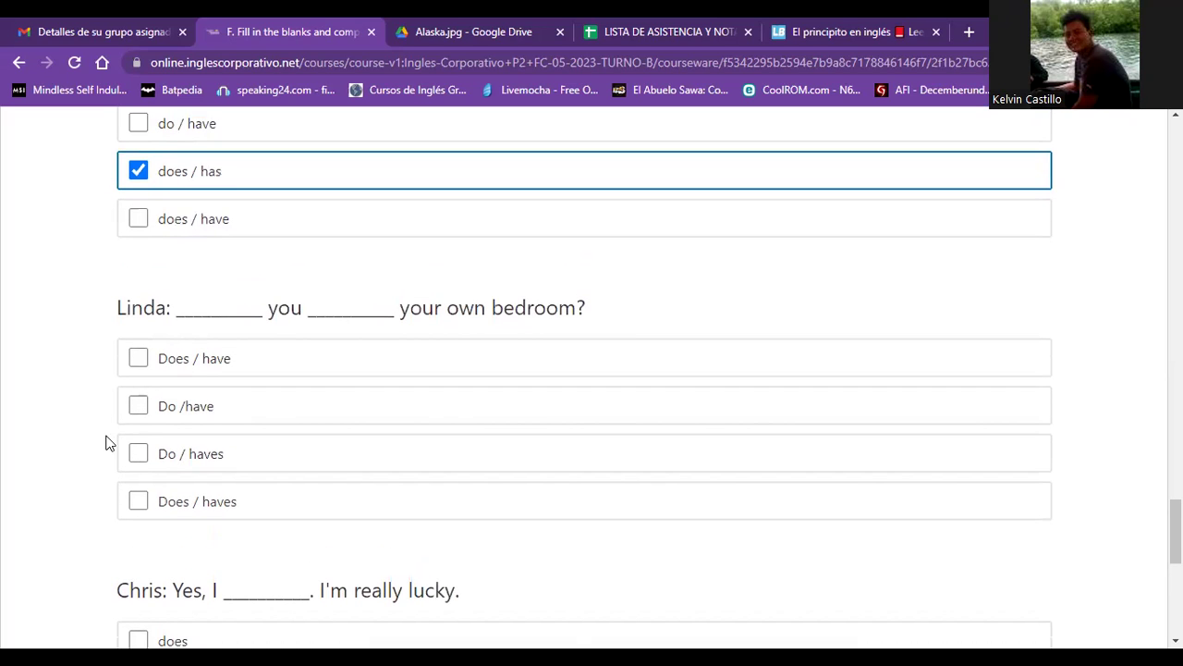
scroll(105, 443, down, 1)
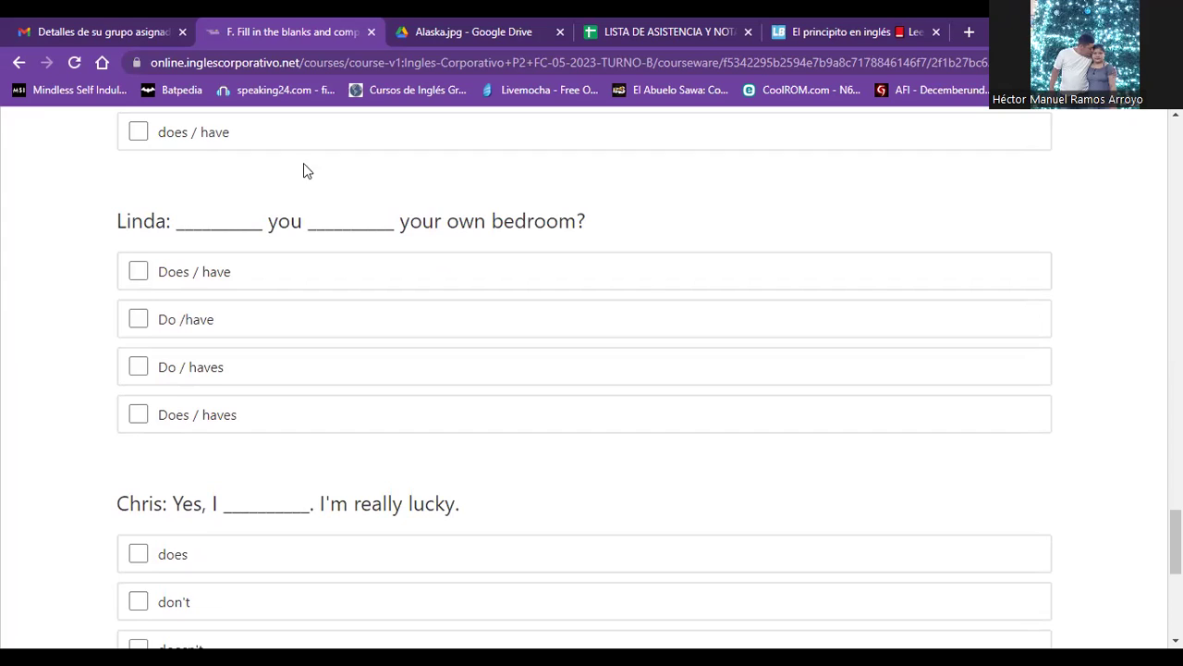
drag(301, 220, 267, 220)
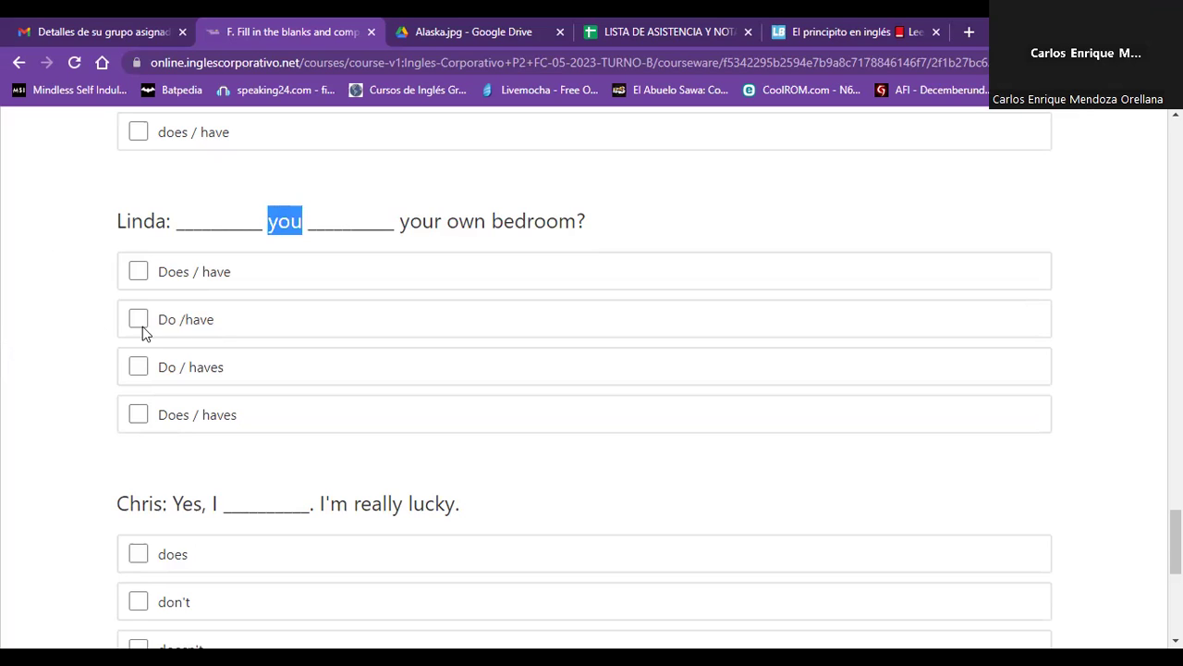
click(216, 331)
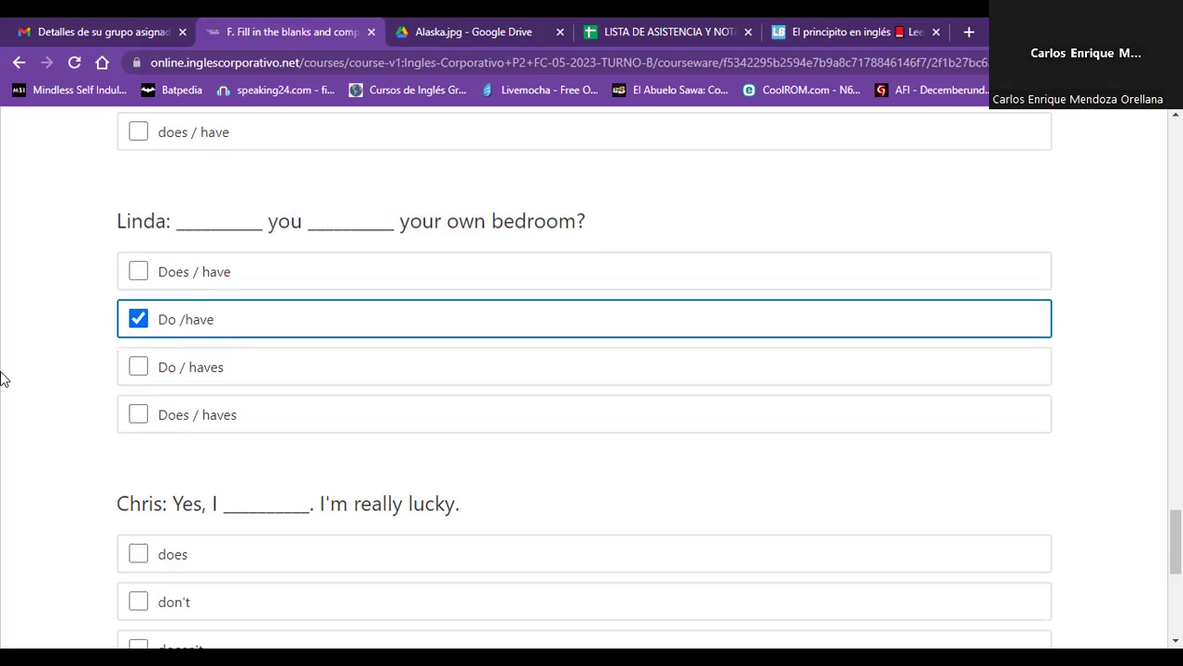
Choose "do" for the "I'm really lucky" reply and submit the answers of exercise F
scroll(2, 378, down, 2)
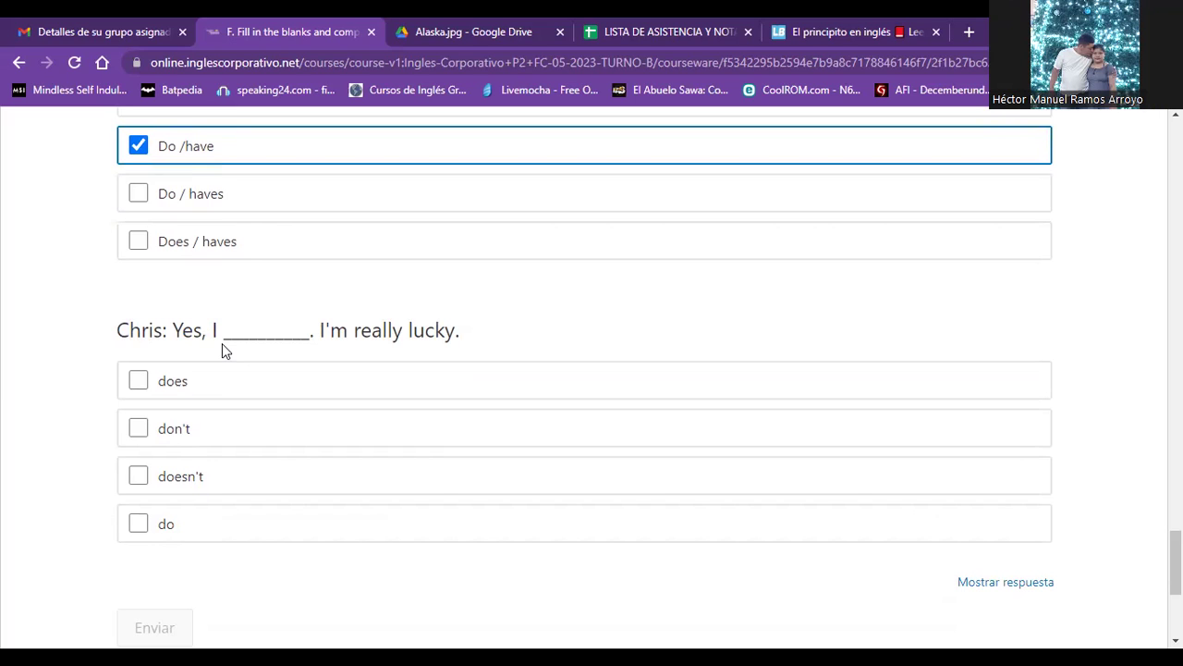
click(189, 527)
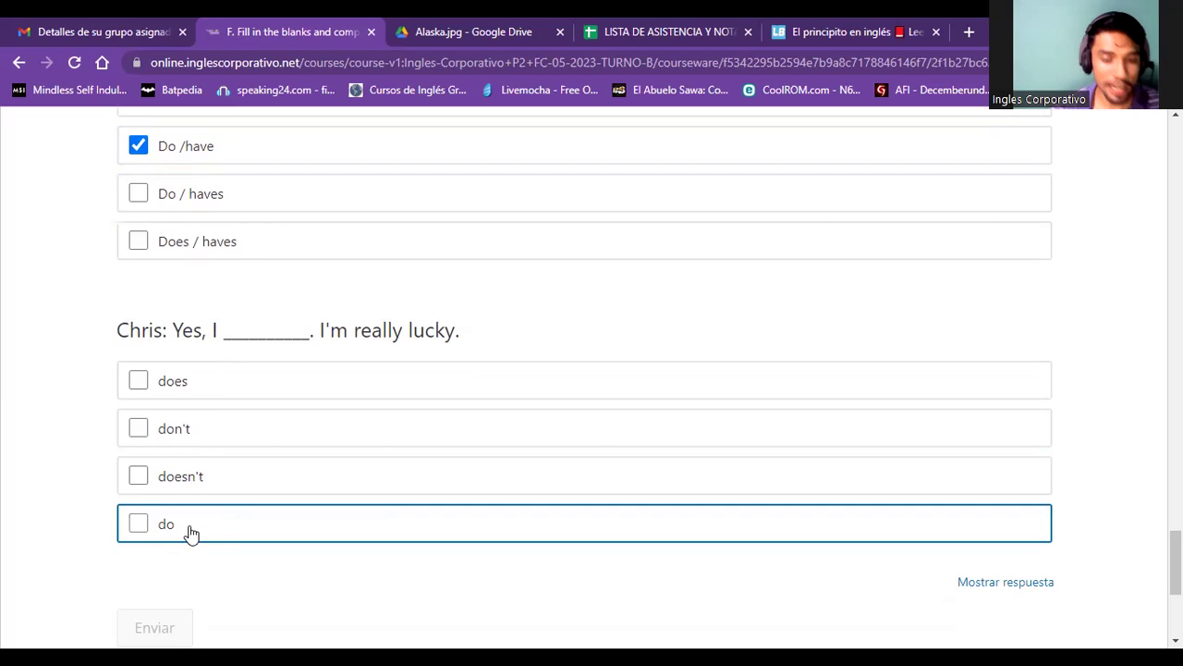
scroll(148, 481, down, 2)
click(152, 461)
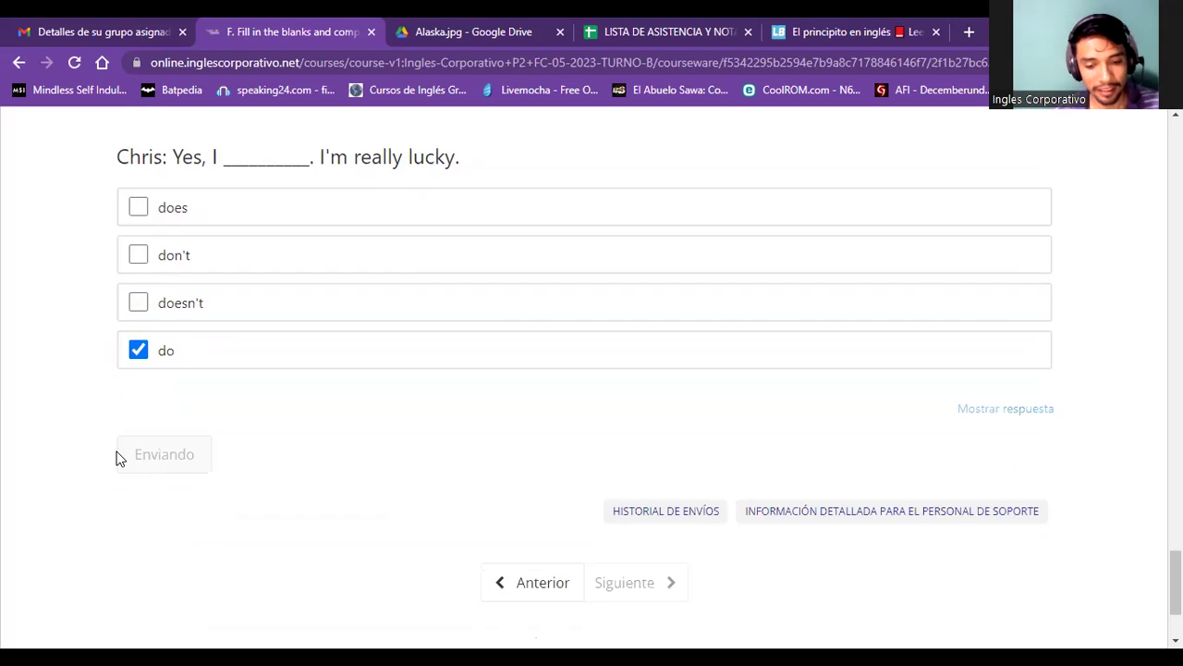
scroll(116, 458, down, 2)
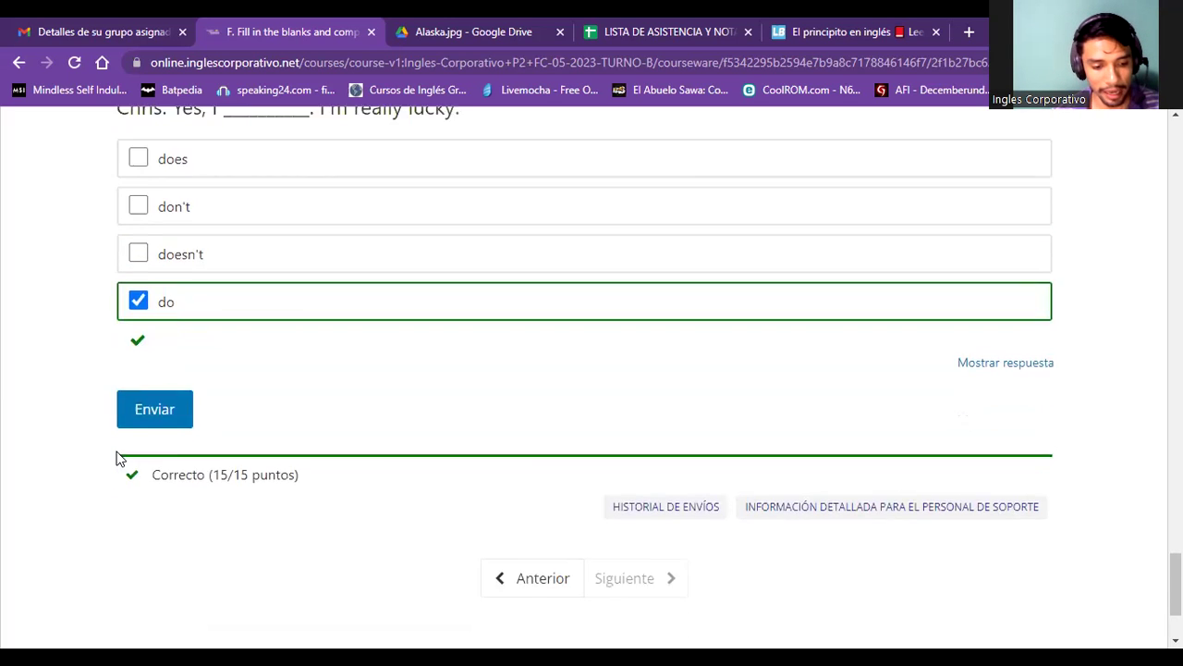
Review the graded answers throughout exercise F and submit the exercise again
scroll(117, 457, up, 7)
scroll(116, 458, up, 15)
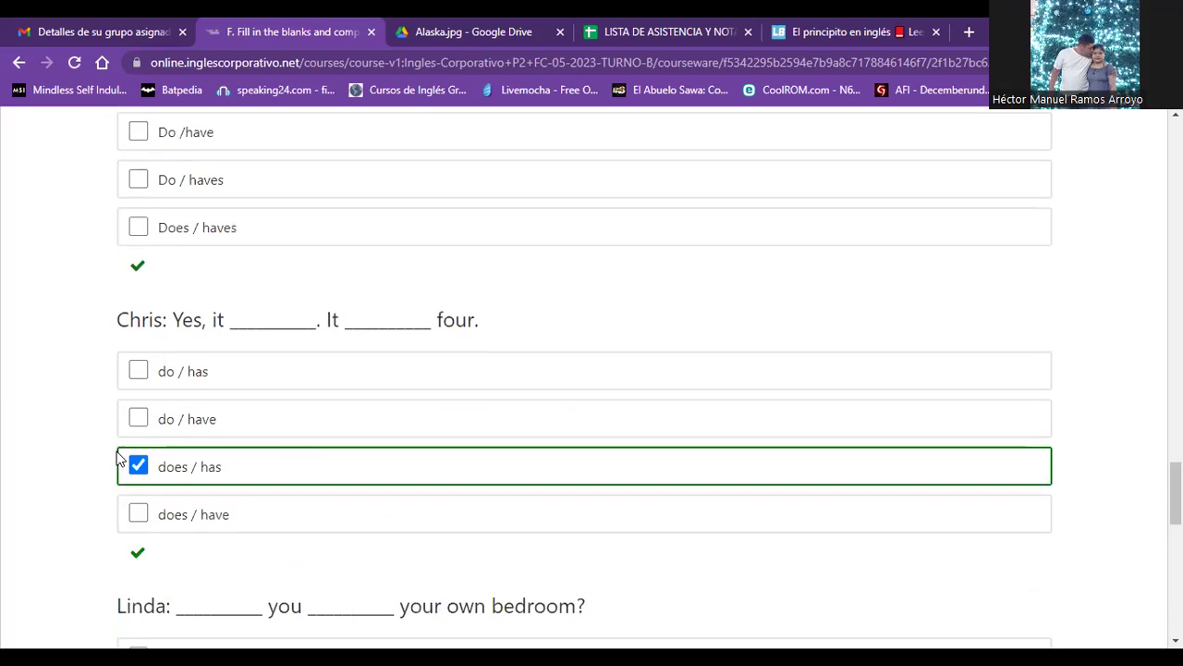
scroll(116, 457, up, 15)
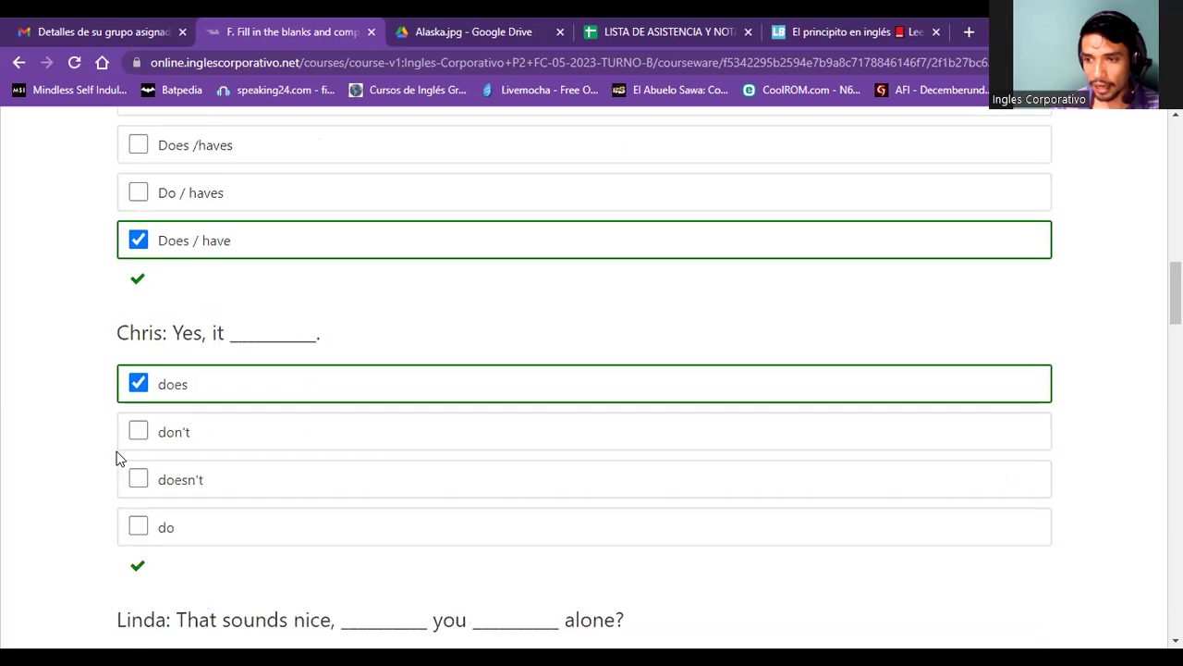
scroll(120, 457, down, 20)
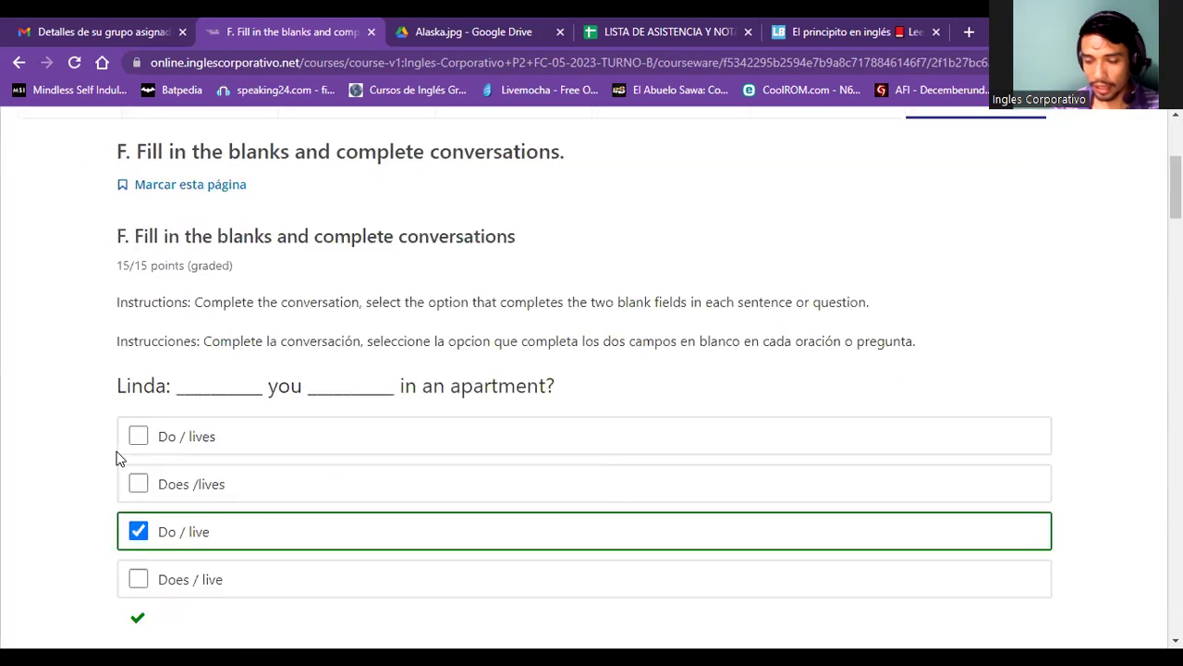
scroll(117, 458, down, 12)
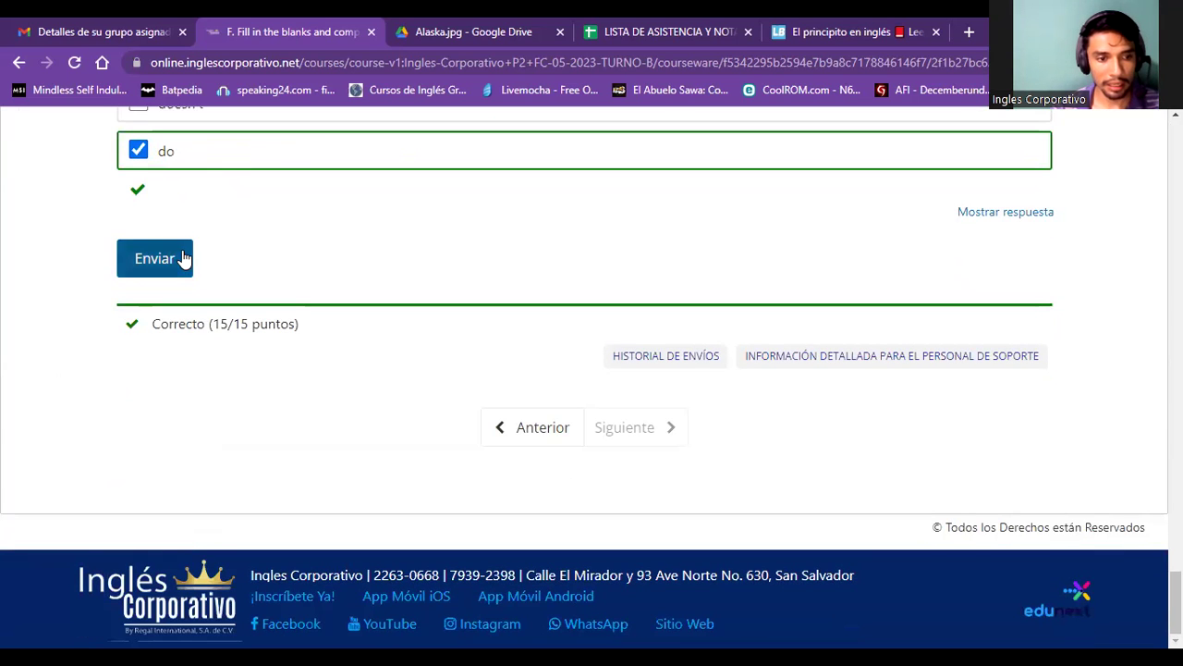
click(159, 258)
scroll(1017, 338, up, 20)
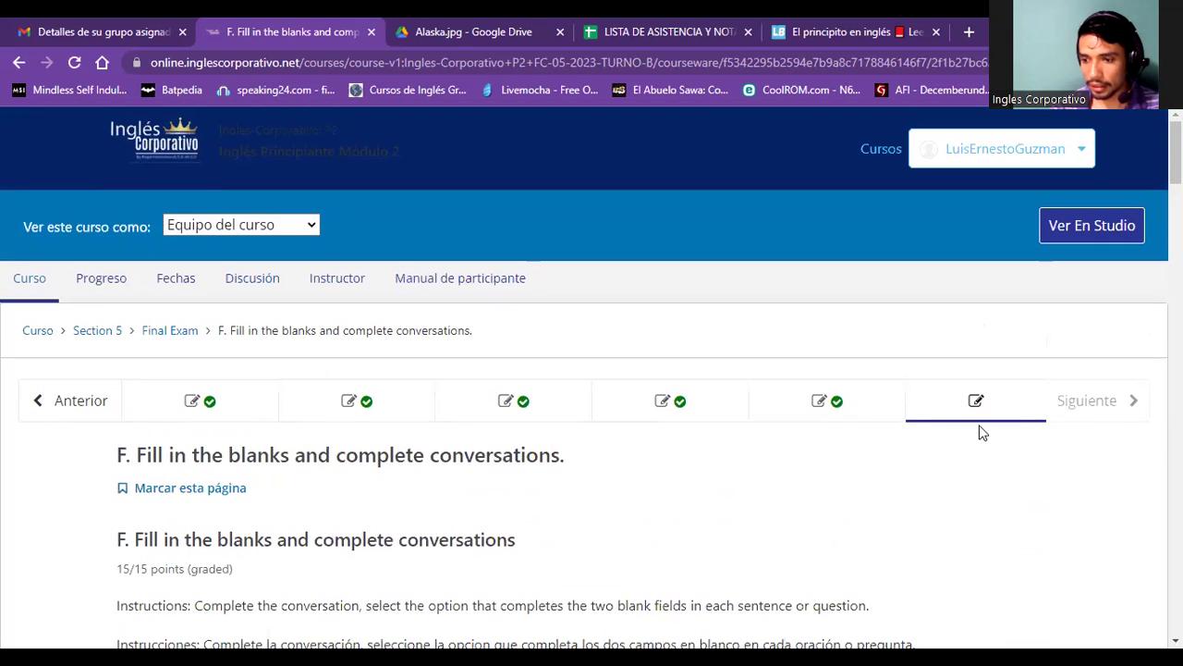
Open exercise D on wh question words and return to exercise F to check the completion marks of the Final Exam
click(709, 402)
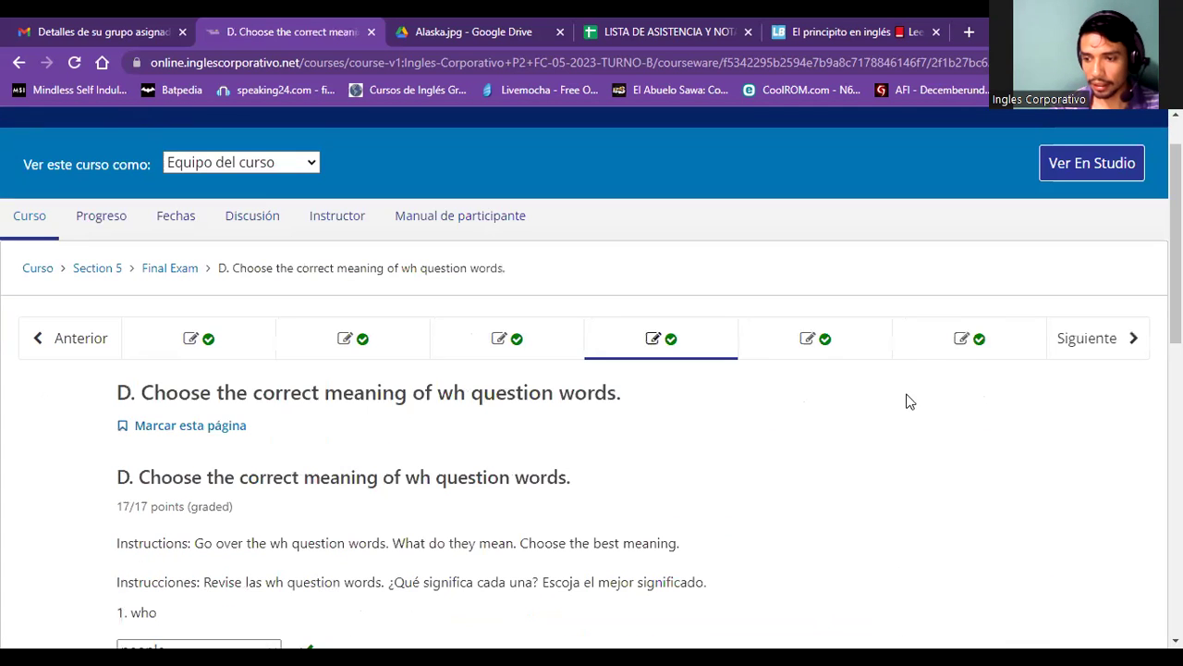
click(1083, 341)
click(1082, 341)
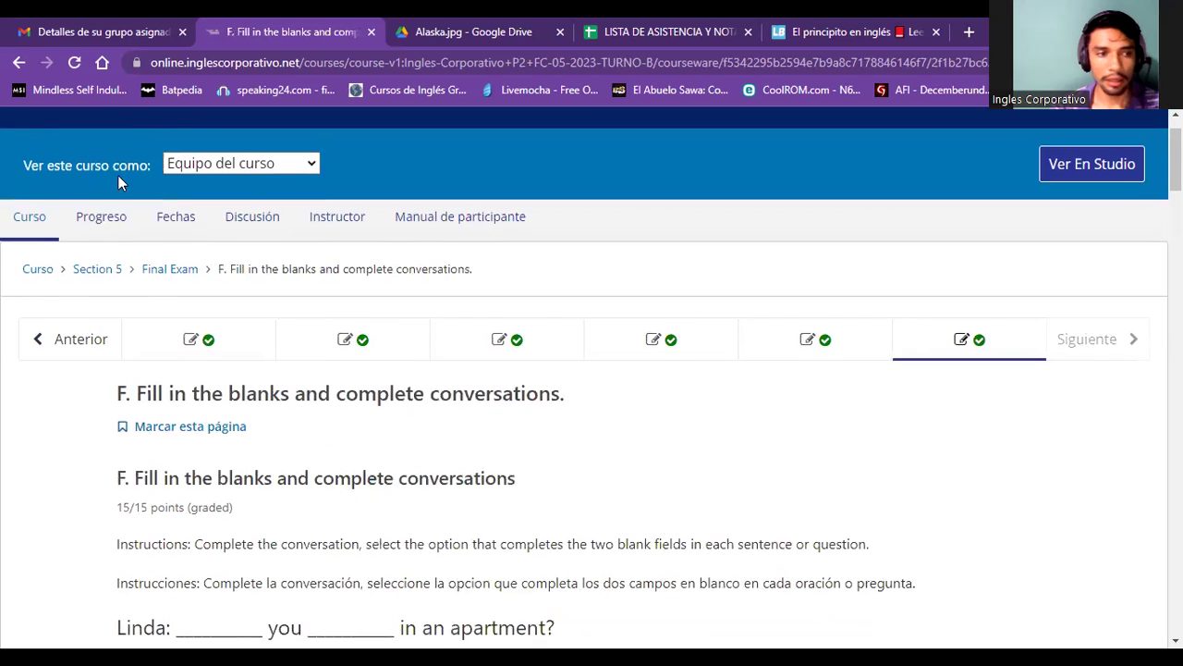
scroll(684, 203, up, 1)
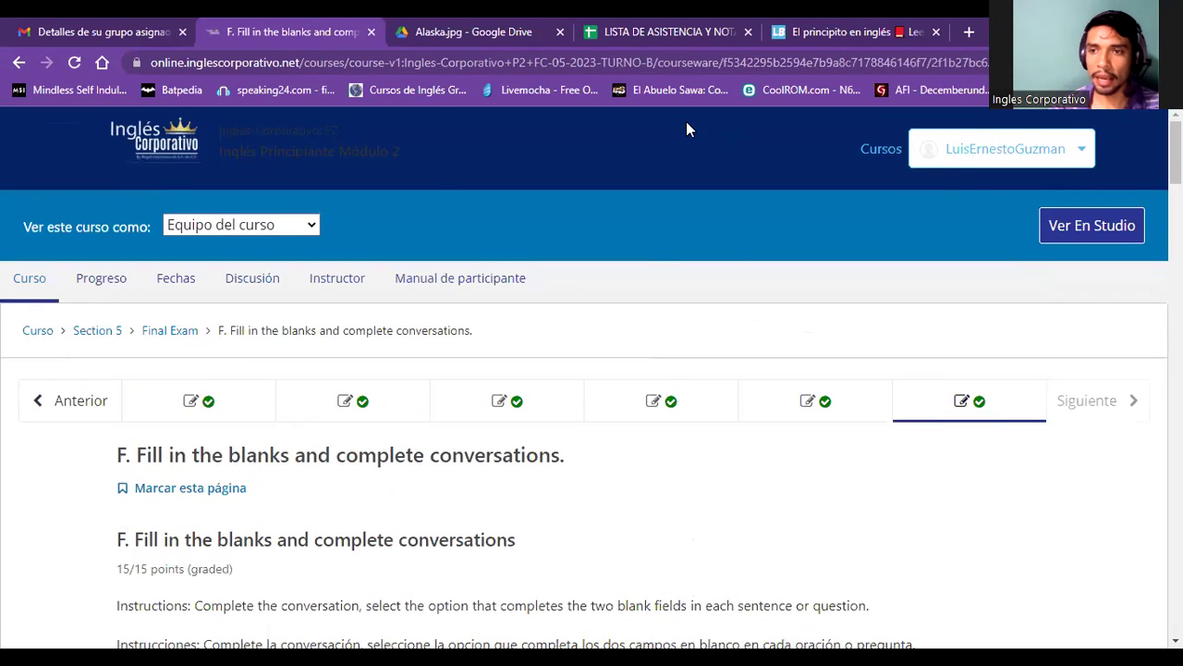
Stop sharing the screen in the video meeting
key(alt+s)
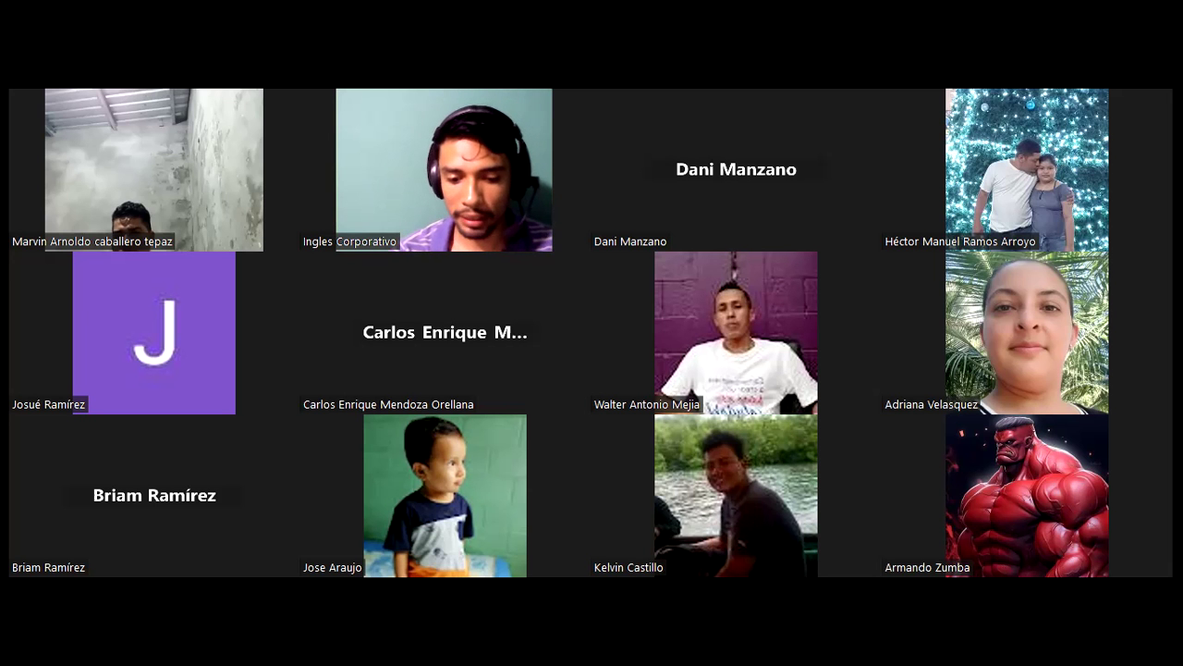